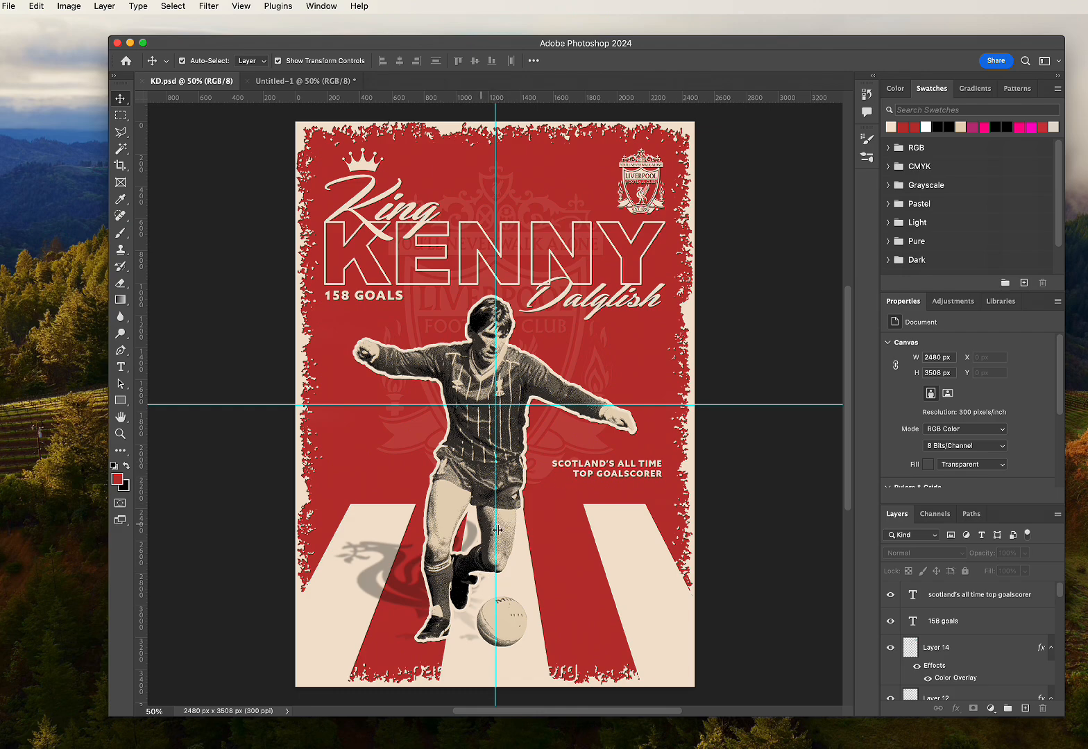
# - Examine the finished KD.psd poster, inspecting the footballer's texture up close and the overall layout
pyautogui.press('super+equal')
pyautogui.press('super+equal')
pyautogui.press('super+equal')
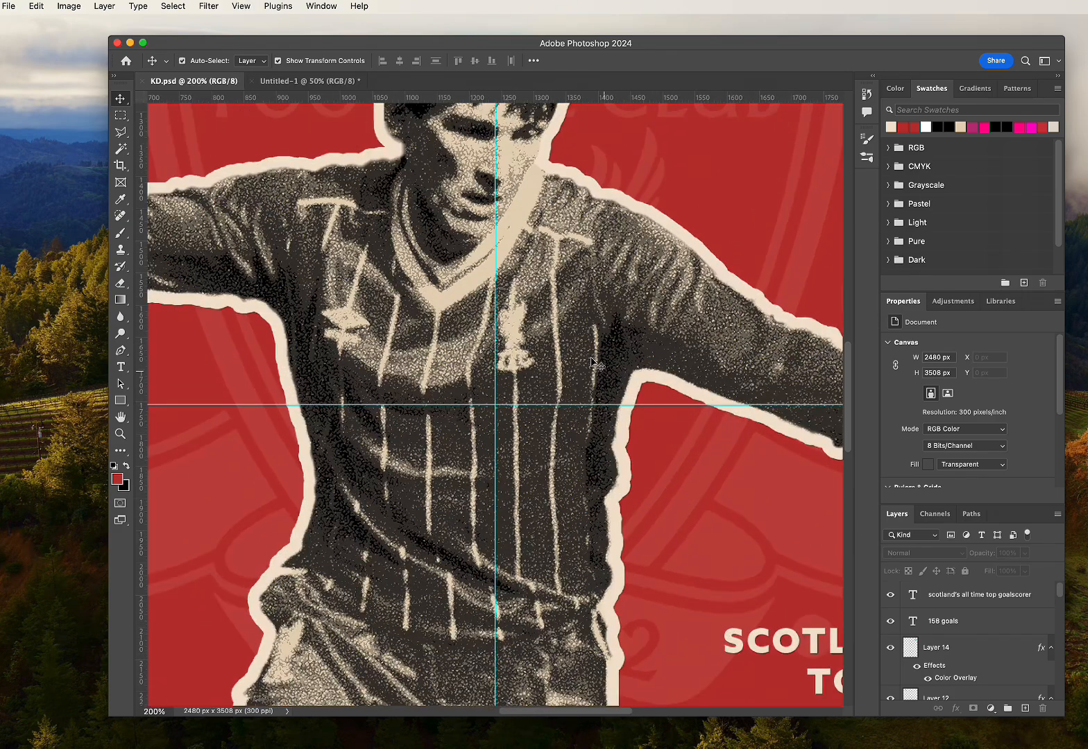
pyautogui.moveTo(544, 265); pyautogui.dragTo(445, 255)
pyautogui.press('super+minus')
pyautogui.press('super+minus')
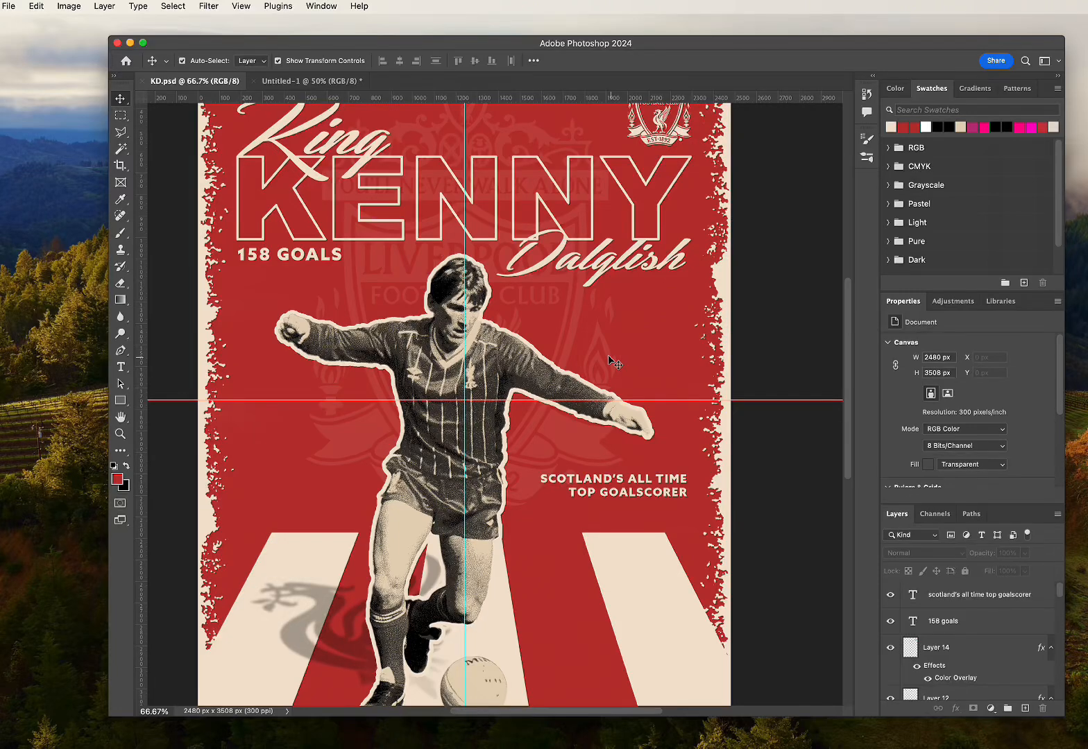
pyautogui.press('super+minus')
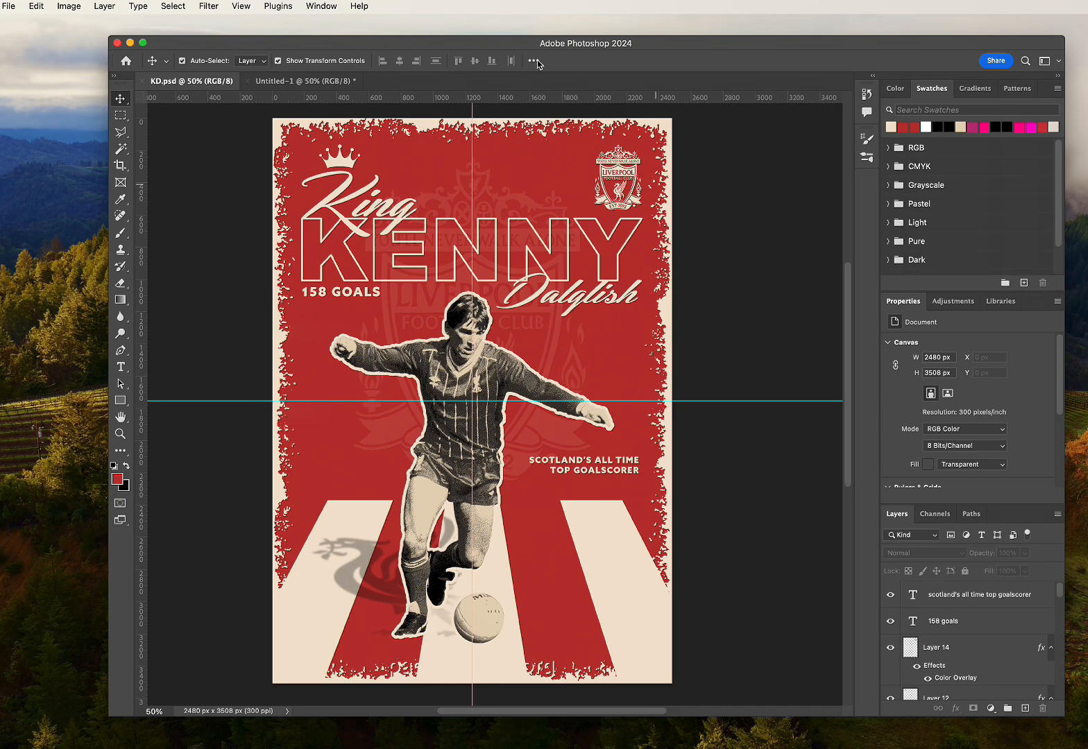
# - Place the kenny.png cut-out in the blank Untitled-1 document and move it lower on the canvas
pyautogui.click(309, 82)
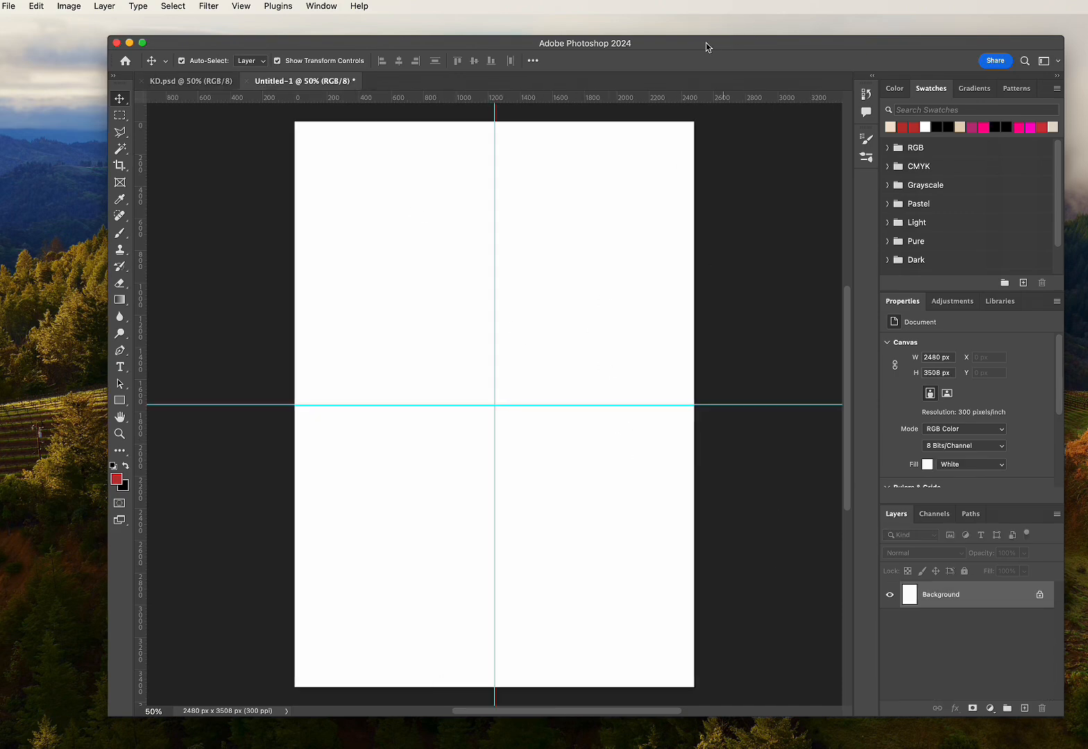
pyautogui.moveTo(707, 48); pyautogui.dragTo(689, 236)
pyautogui.moveTo(455, 201); pyautogui.dragTo(539, 441)
pyautogui.moveTo(631, 237); pyautogui.dragTo(625, 64)
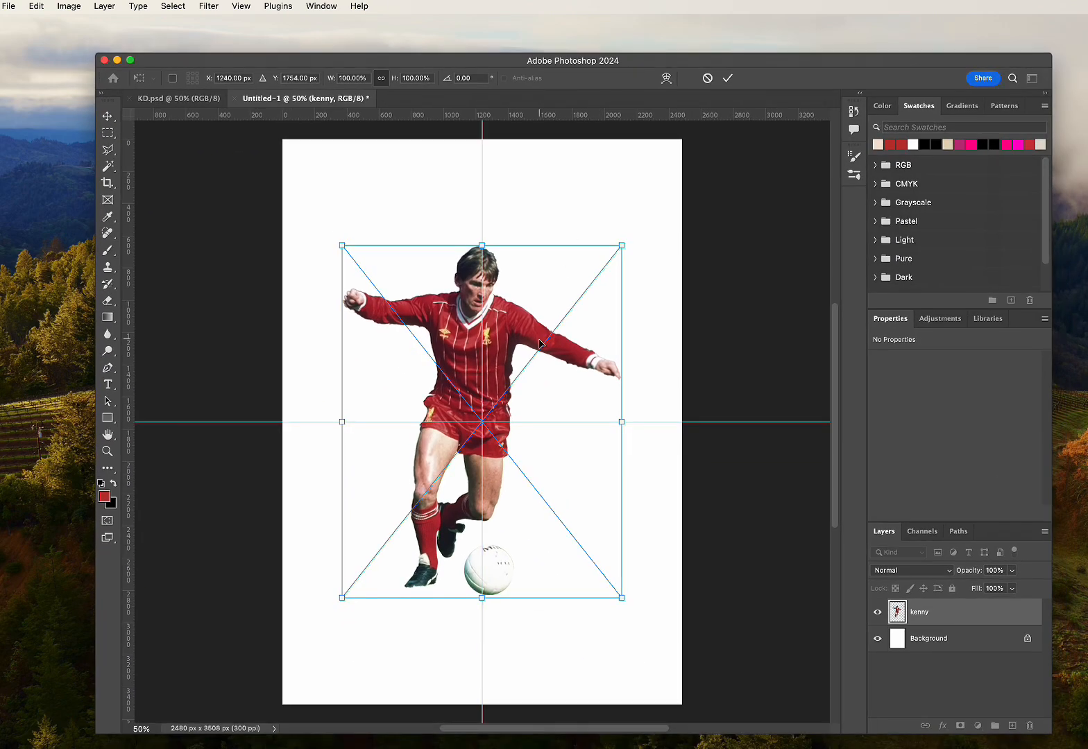
pyautogui.moveTo(541, 342); pyautogui.dragTo(549, 402)
pyautogui.click(709, 403)
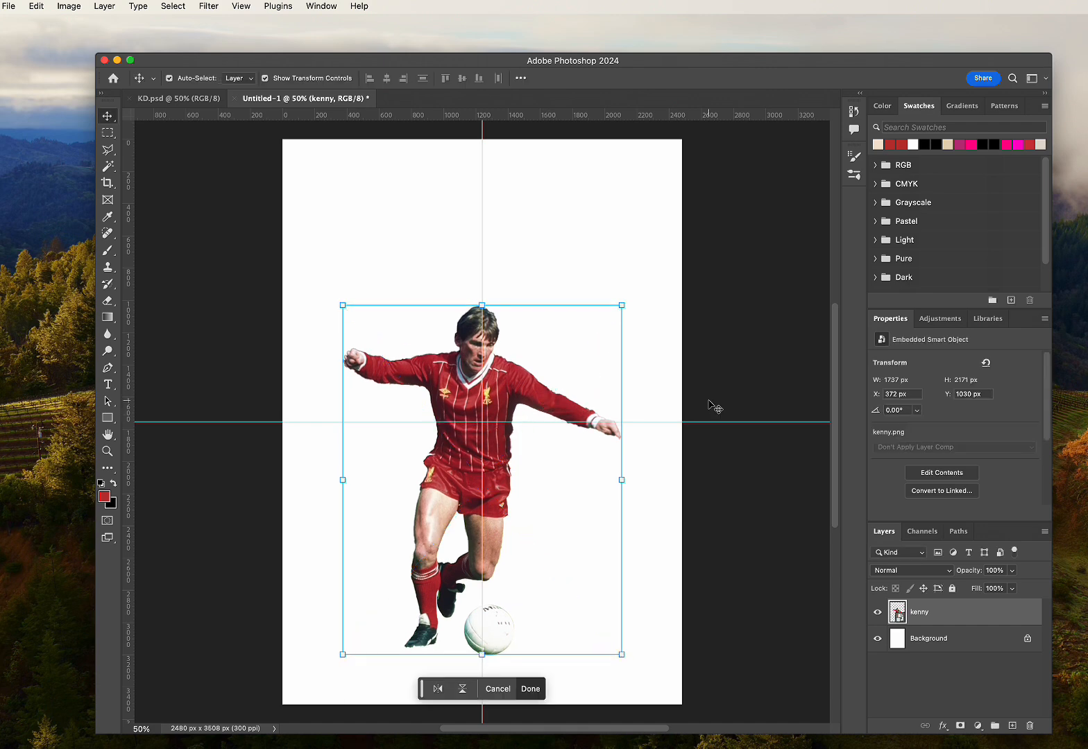
pyautogui.click(754, 526)
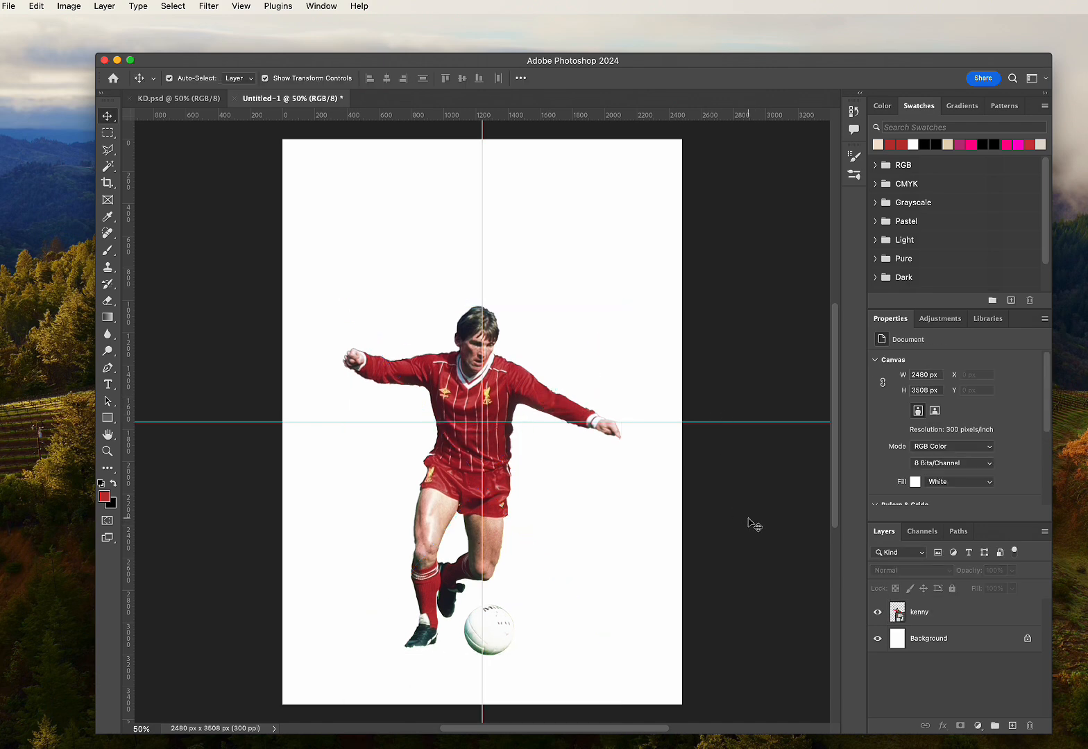
# - Unlock the Background layer and draw a red rectangle about 2841 by 1302 px across the lower canvas, behind the footballer
pyautogui.click(971, 642)
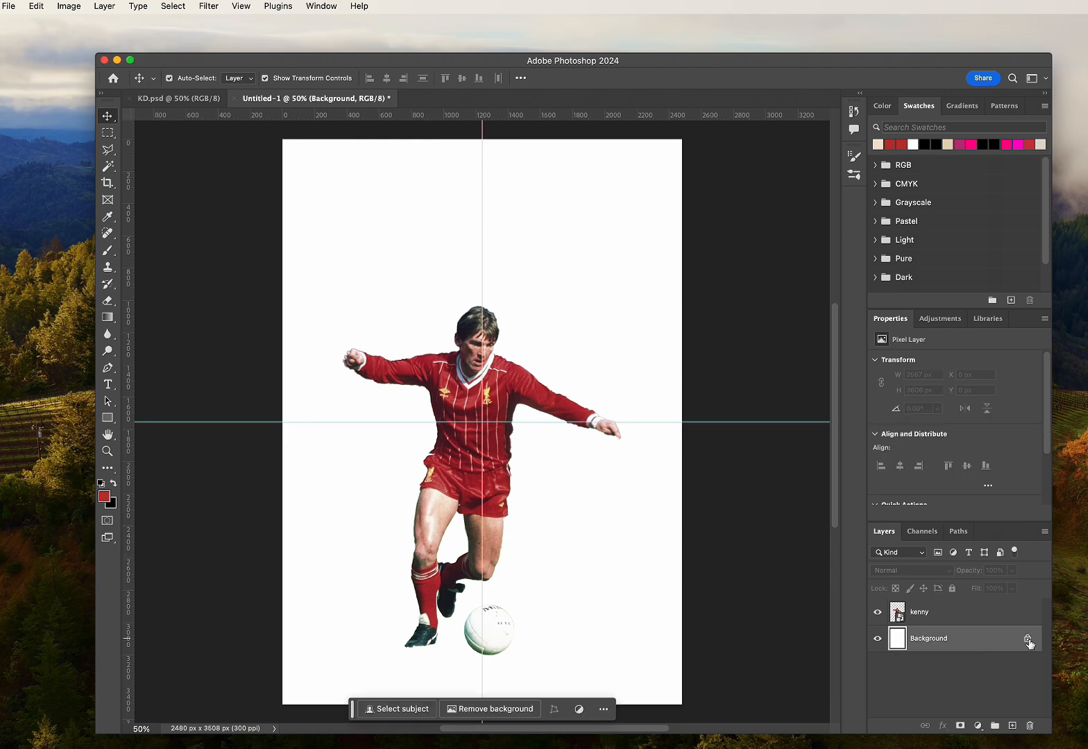
pyautogui.click(1028, 639)
pyautogui.click(107, 419)
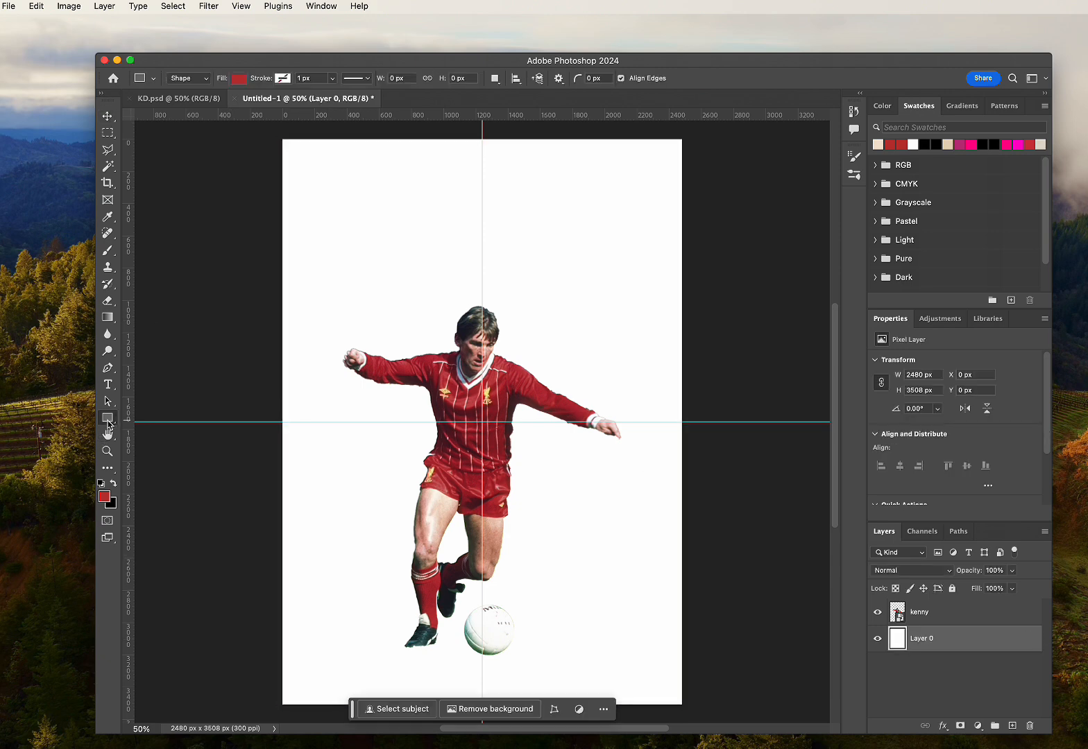
pyautogui.moveTo(265, 520); pyautogui.dragTo(722, 727)
pyautogui.click(107, 116)
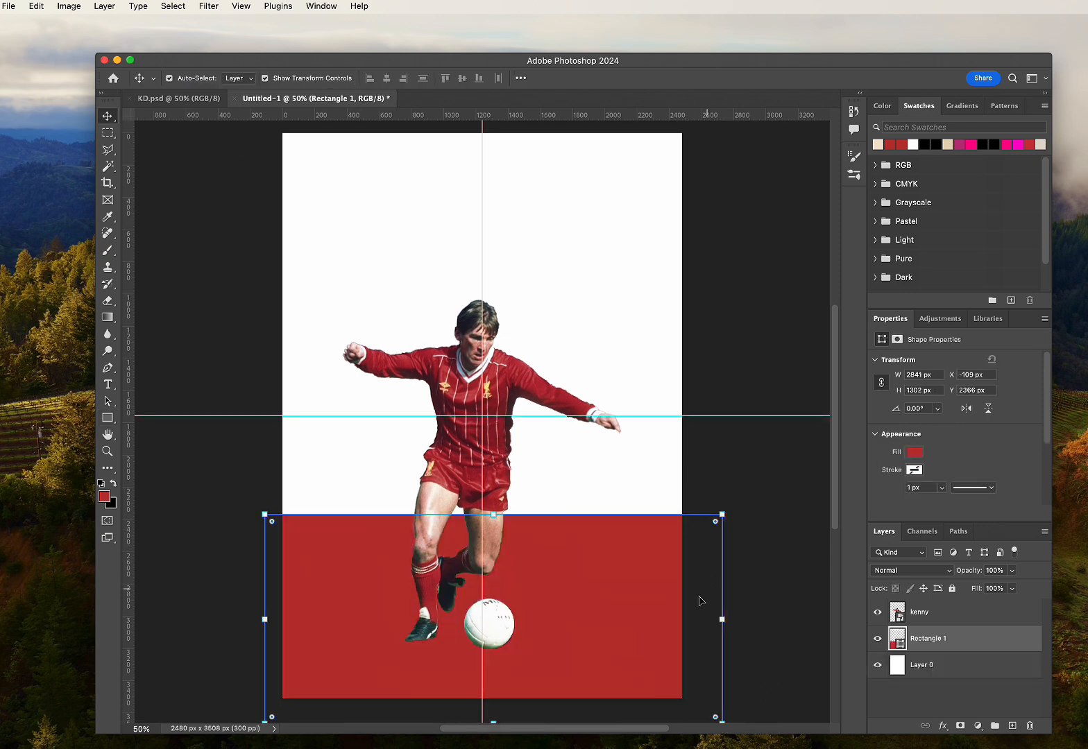
# - Centre the red rectangle horizontally on the canvas, with its upper edge at about 2422 px
pyautogui.moveTo(701, 599); pyautogui.dragTo(622, 620)
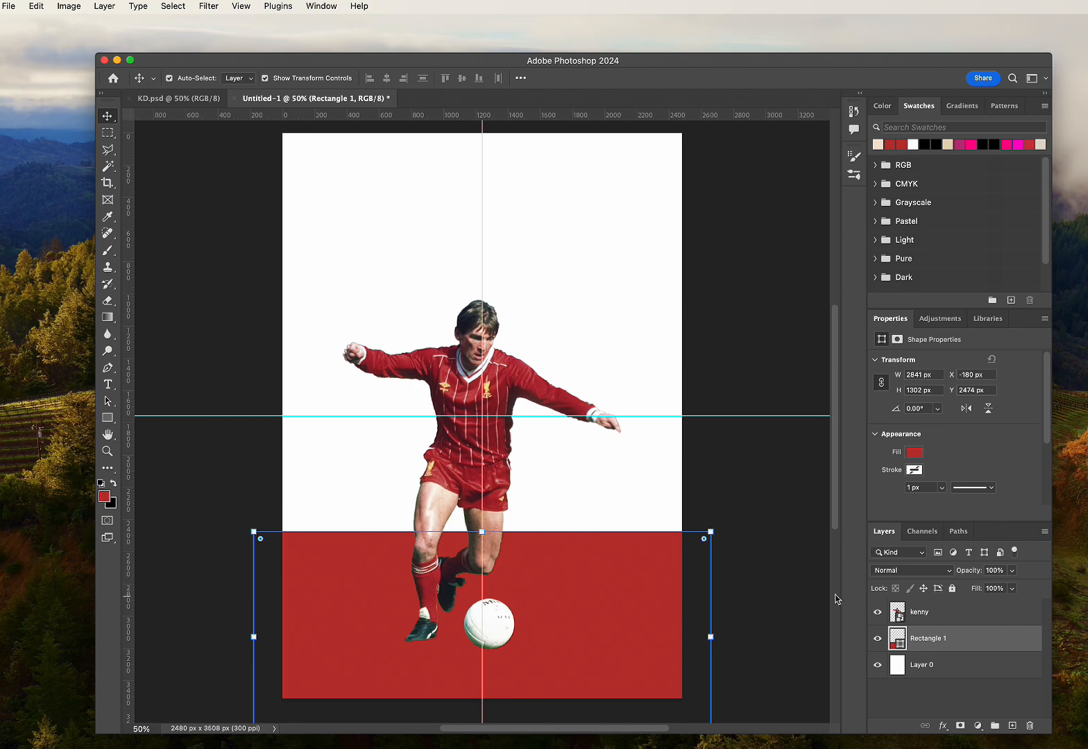
pyautogui.click(767, 597)
pyautogui.hscroll(-2, 797, 501)
pyautogui.scroll(-1, 743, 573)
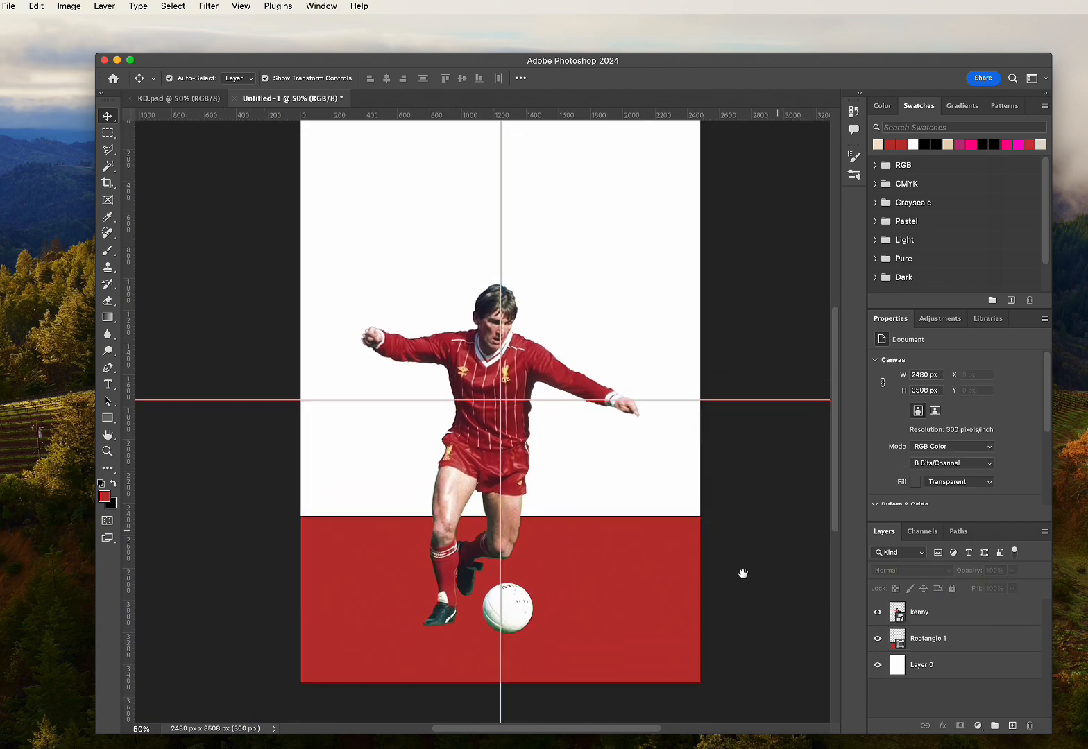
pyautogui.scroll(-1, 742, 573)
pyautogui.moveTo(622, 575); pyautogui.dragTo(617, 563)
pyautogui.click(772, 587)
# - Draw a vertical stripe about 475 by 1092 px over the red area and fill it with the recently used cream colour
pyautogui.scroll(1, 791, 597)
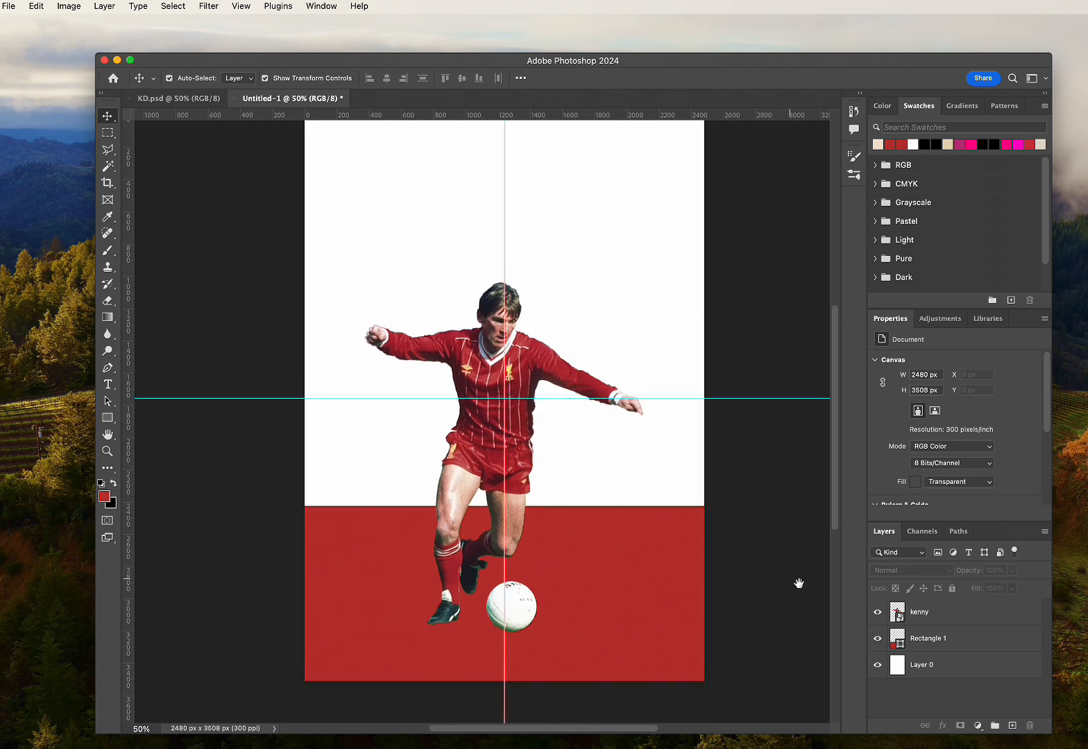
pyautogui.hscroll(-1, 799, 575)
pyautogui.hscroll(1, 796, 568)
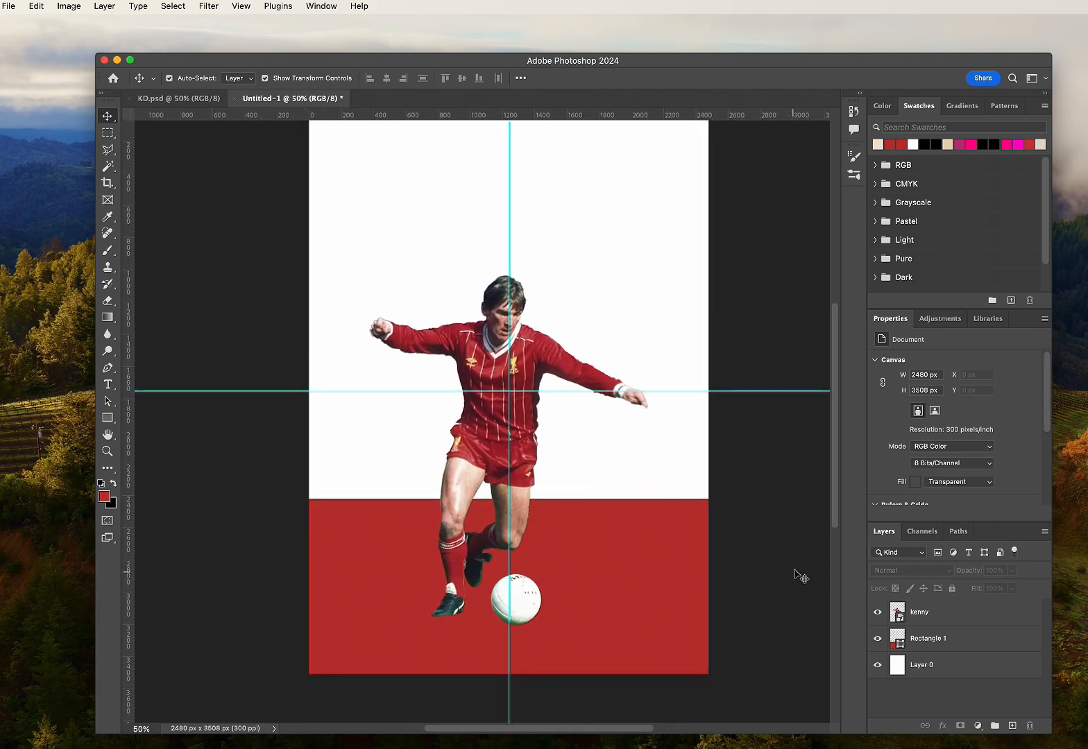
pyautogui.hscroll(-1, 770, 558)
pyautogui.scroll(-1, 770, 558)
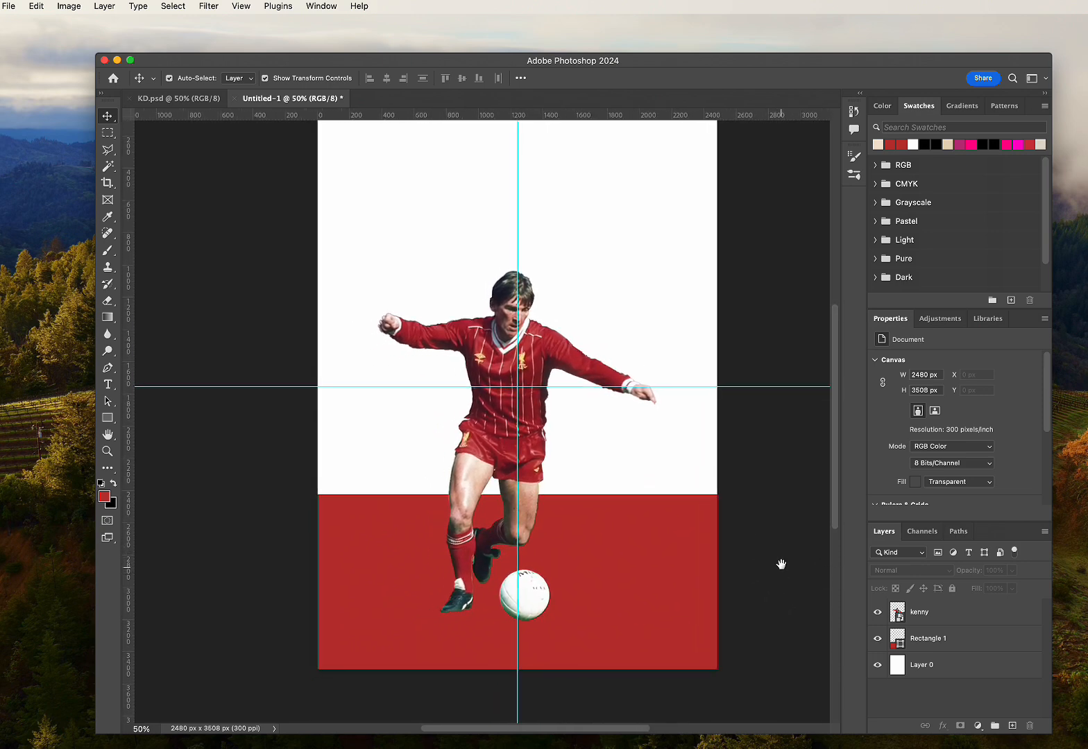
pyautogui.scroll(-2, 779, 566)
pyautogui.click(108, 418)
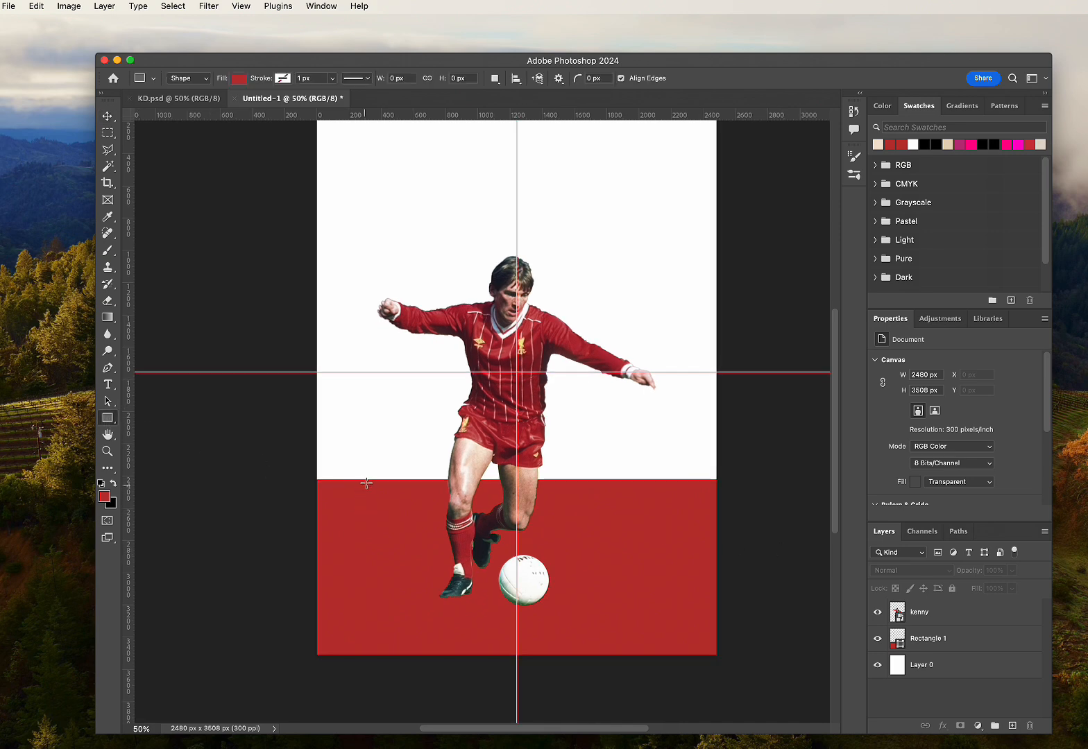
pyautogui.moveTo(365, 478); pyautogui.dragTo(442, 655)
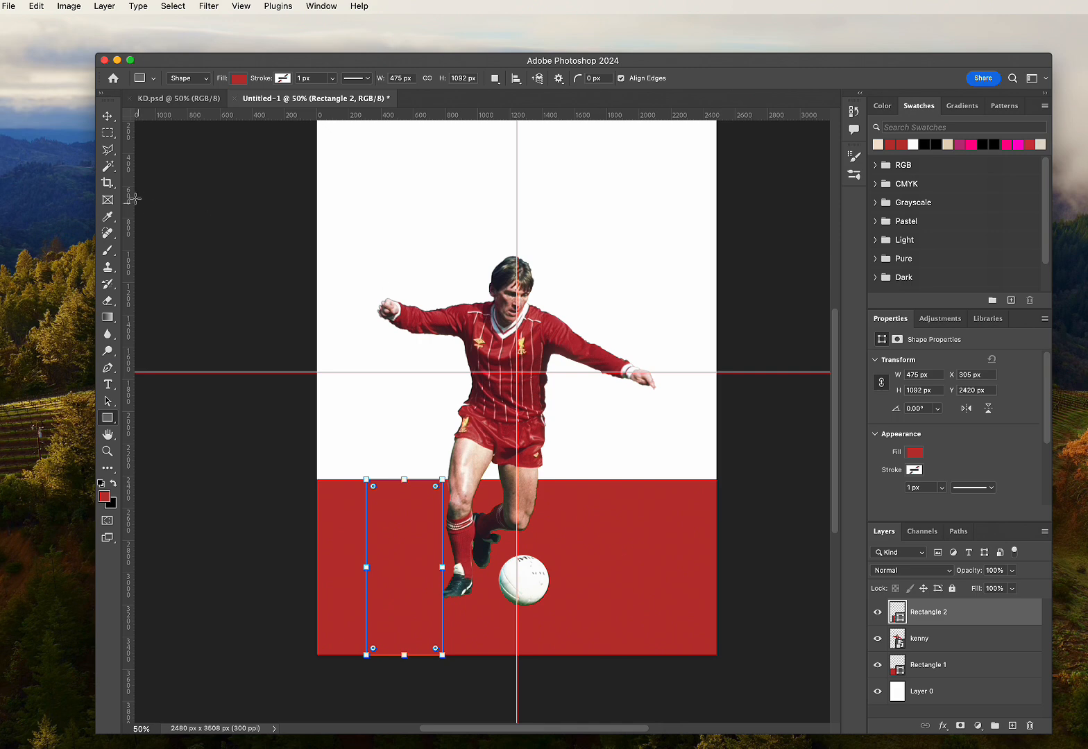
pyautogui.click(915, 453)
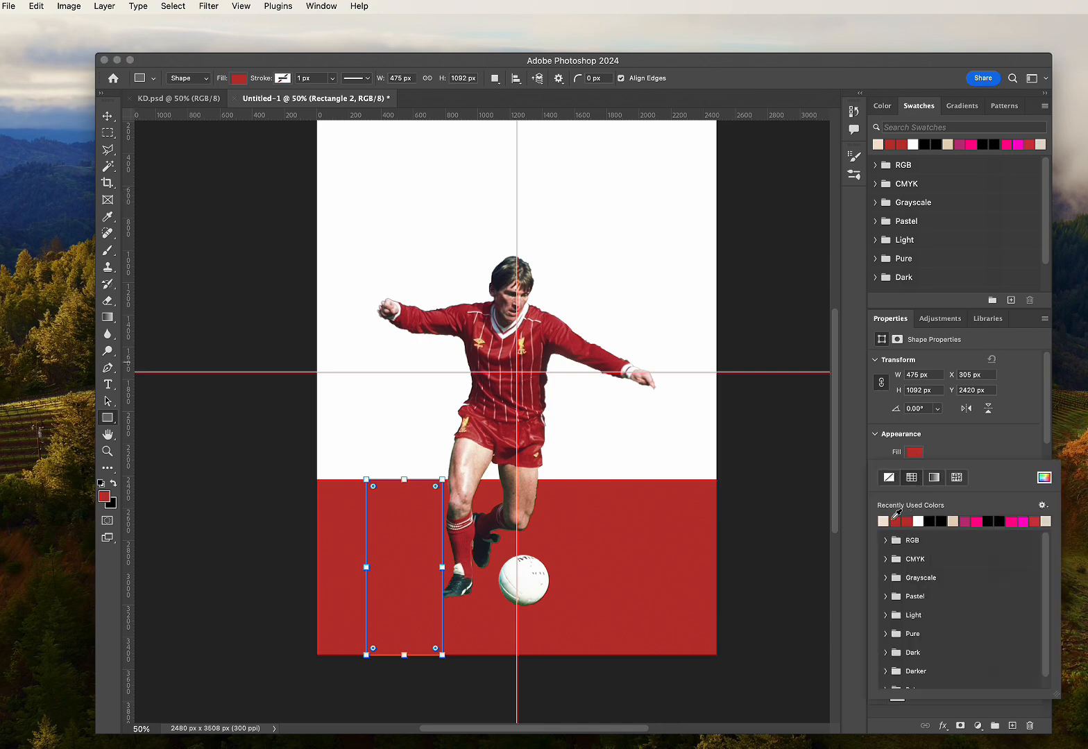
pyautogui.click(884, 520)
pyautogui.click(108, 116)
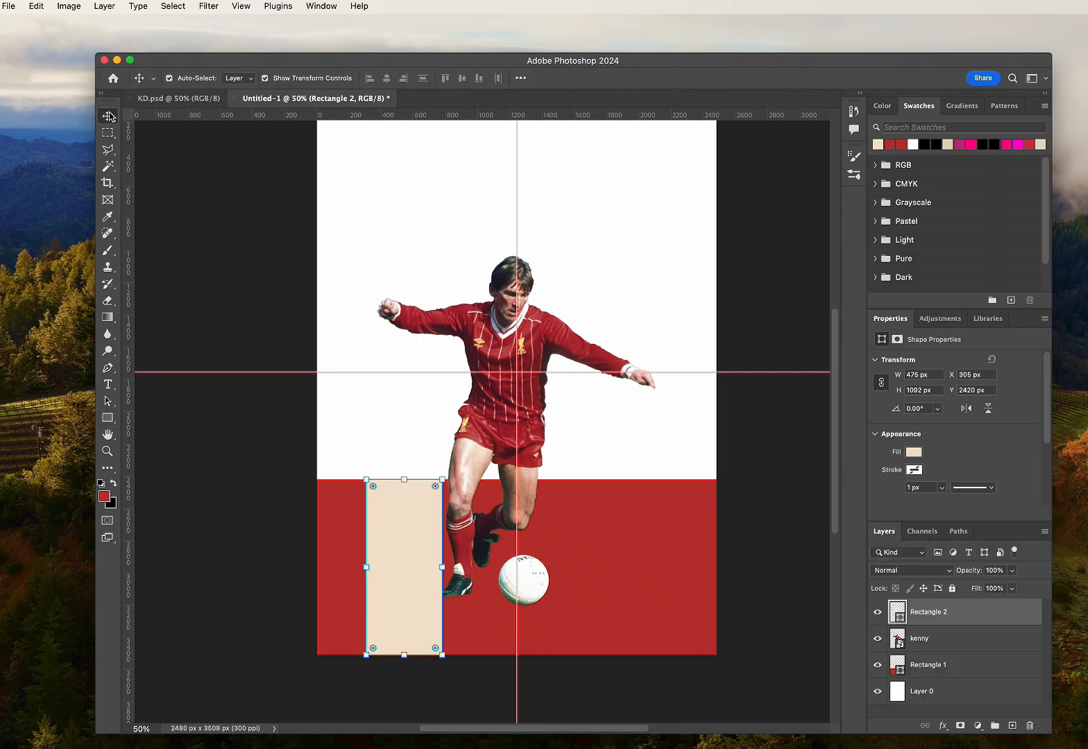
# - Look up the hex colour codes of the cream stripe's fill and the red rectangle's fill
pyautogui.click(915, 453)
pyautogui.click(1043, 478)
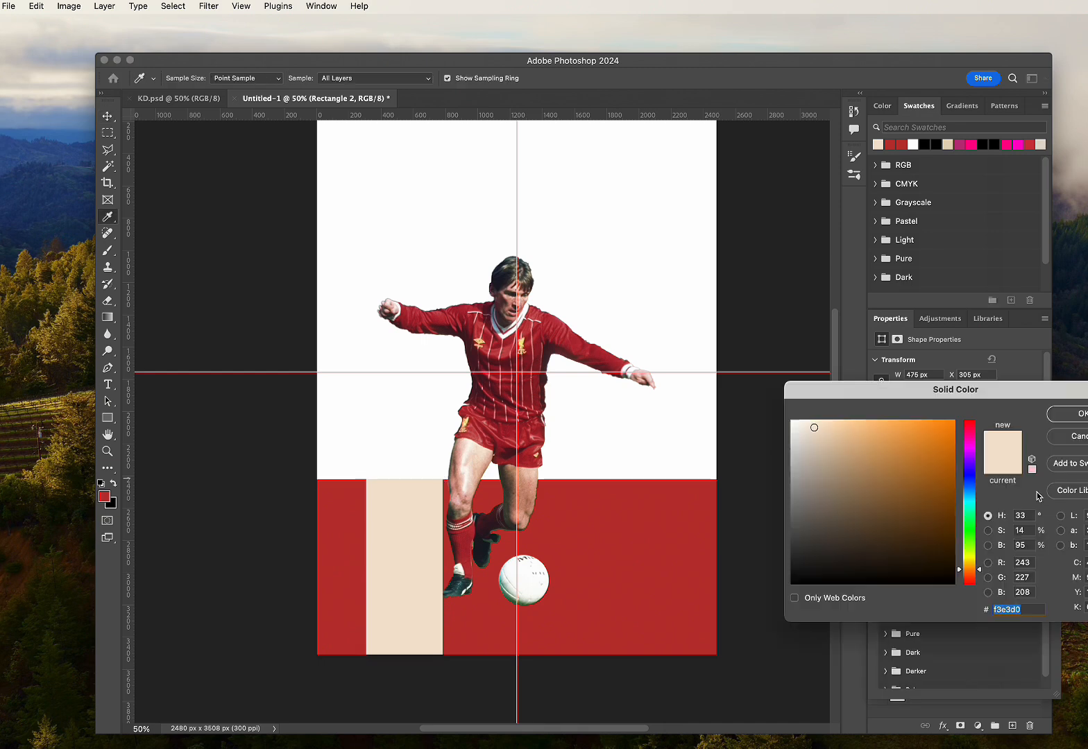
pyautogui.click(1073, 414)
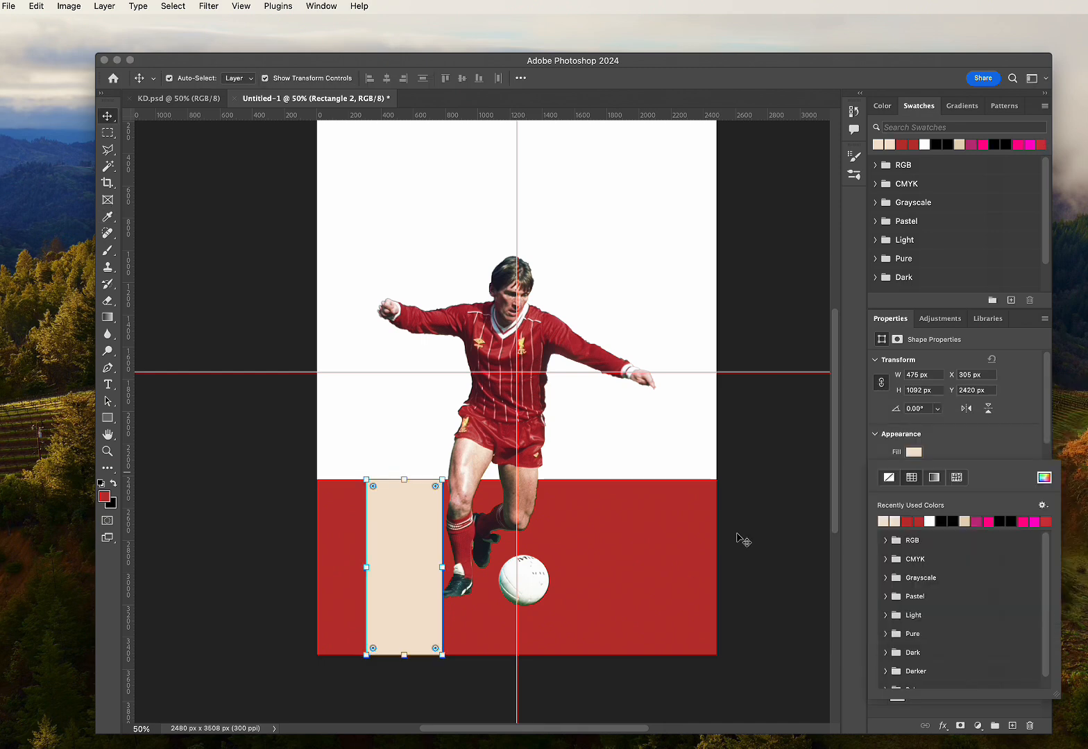
pyautogui.click(676, 567)
pyautogui.click(914, 452)
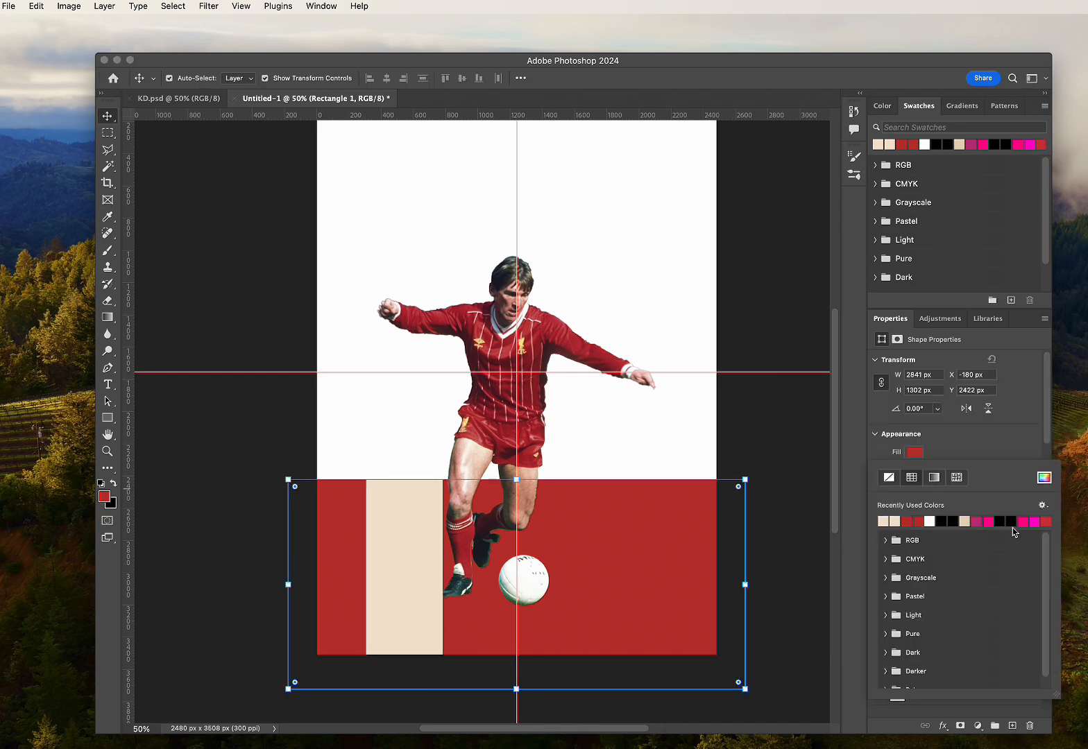
pyautogui.click(1046, 484)
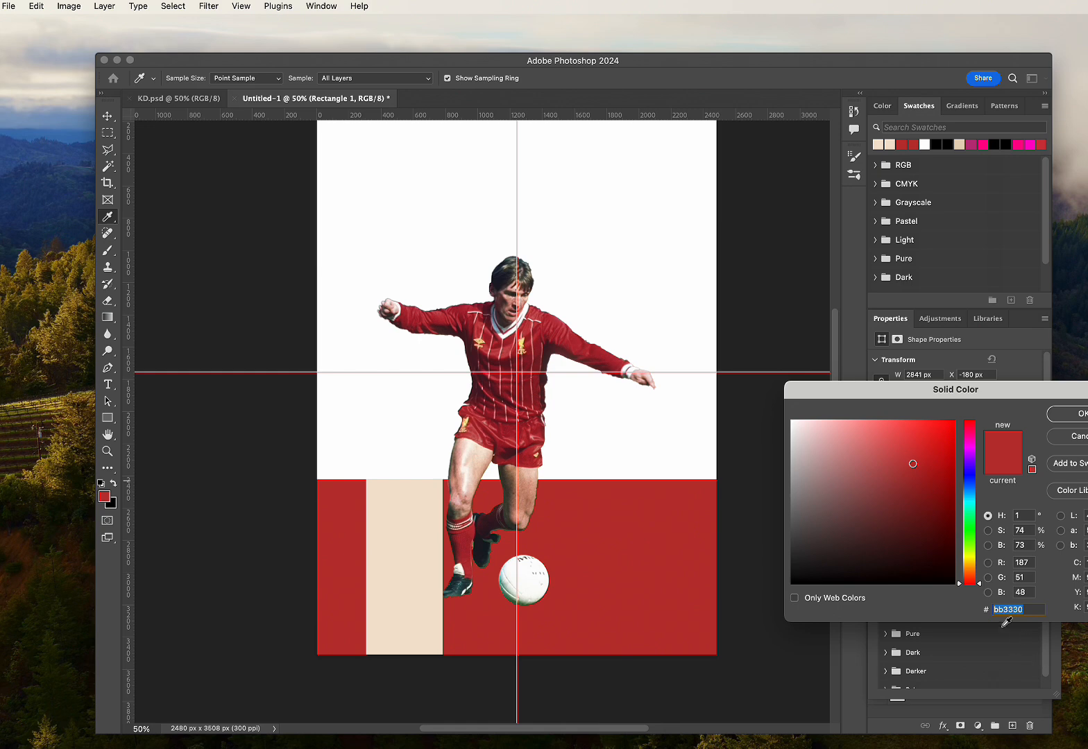
pyautogui.click(1073, 416)
# - Centre the cream stripe on the vertical guide and stretch it past the canvas's lower edge to about 1144 px high
pyautogui.moveTo(413, 554); pyautogui.dragTo(521, 557)
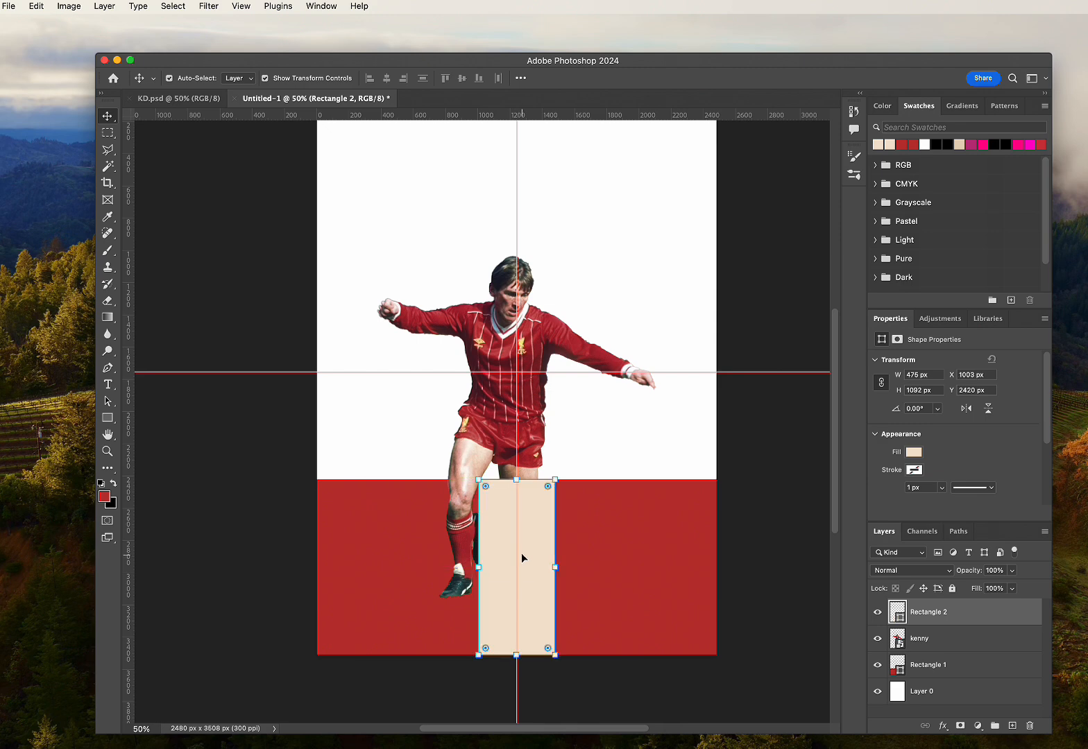
pyautogui.moveTo(516, 481); pyautogui.dragTo(516, 482)
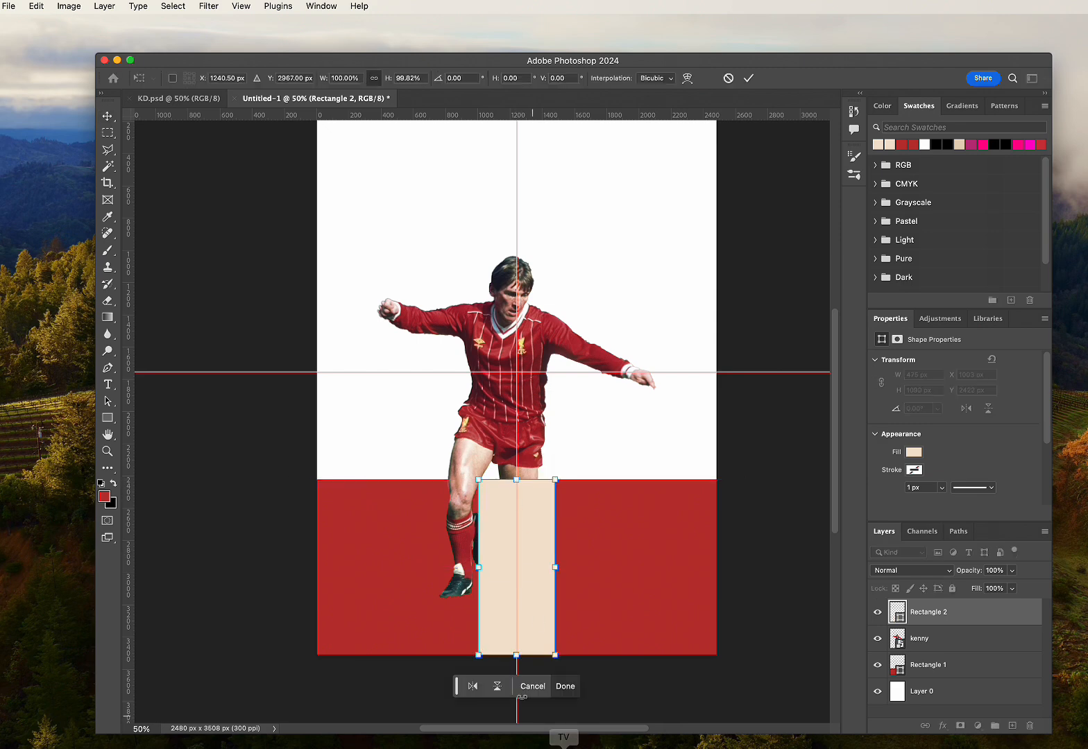
pyautogui.moveTo(516, 656); pyautogui.dragTo(516, 664)
pyautogui.press('Return')
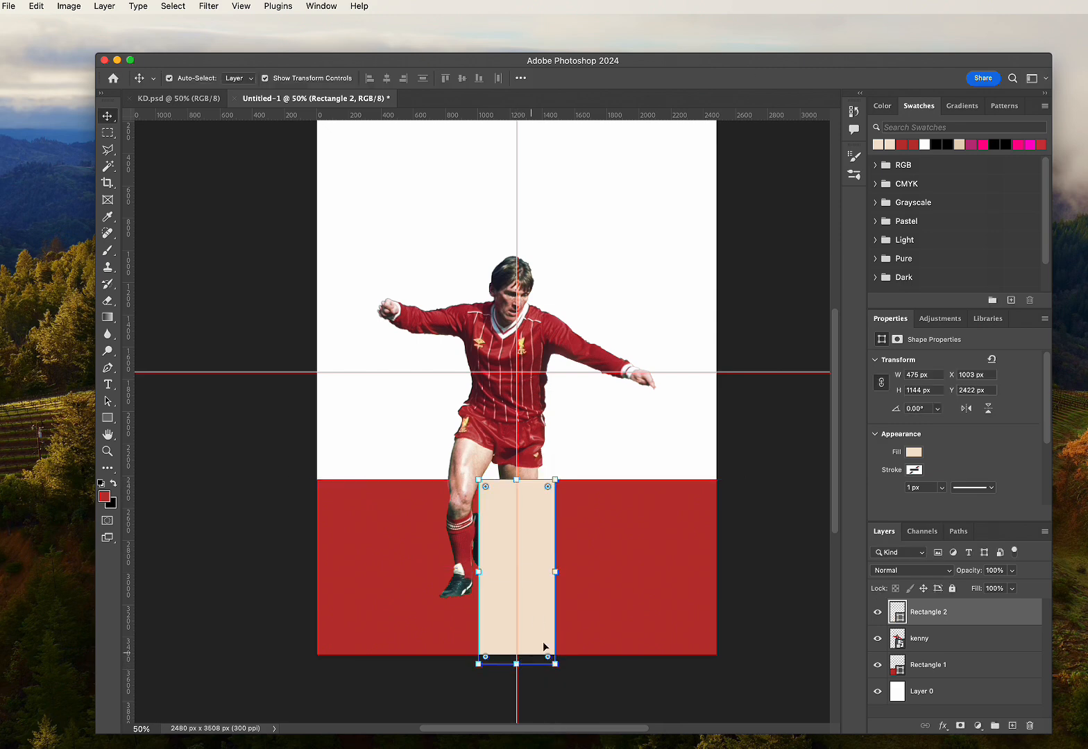
pyautogui.click(749, 624)
# - Add two copies of the cream stripe on either side of the central one, at about X 1752 px and X 254 px
pyautogui.click(530, 561)
pyautogui.press('super+c')
pyautogui.press('super+v')
pyautogui.moveTo(534, 414); pyautogui.dragTo(653, 605)
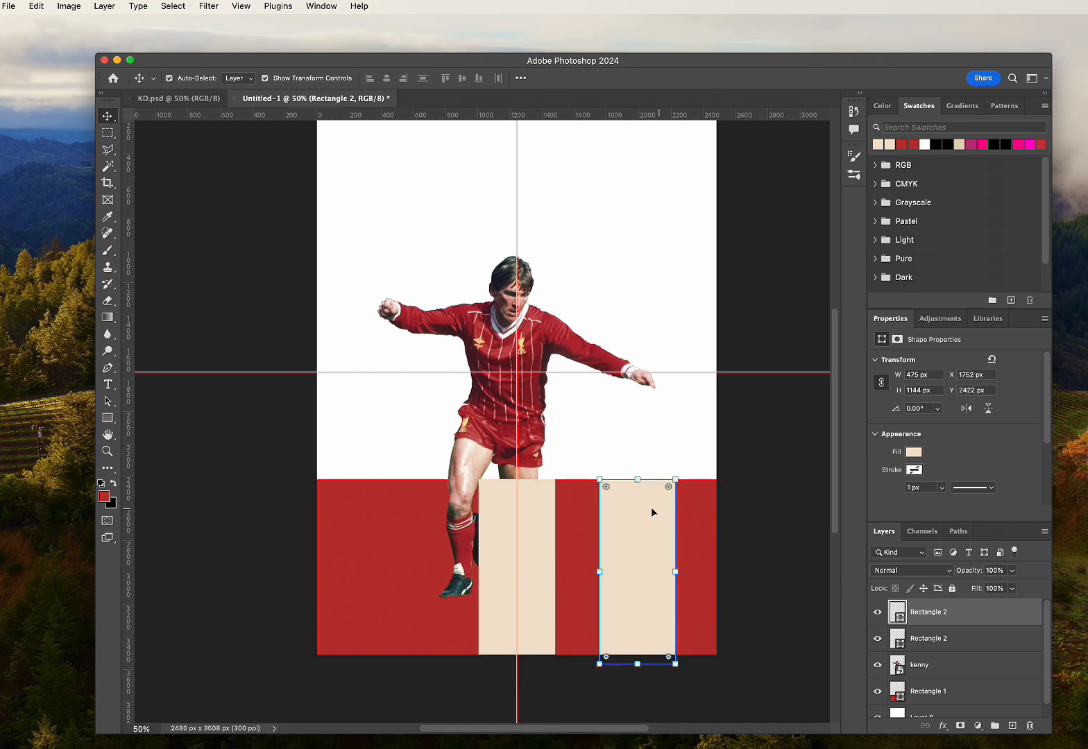
pyautogui.press('super+v')
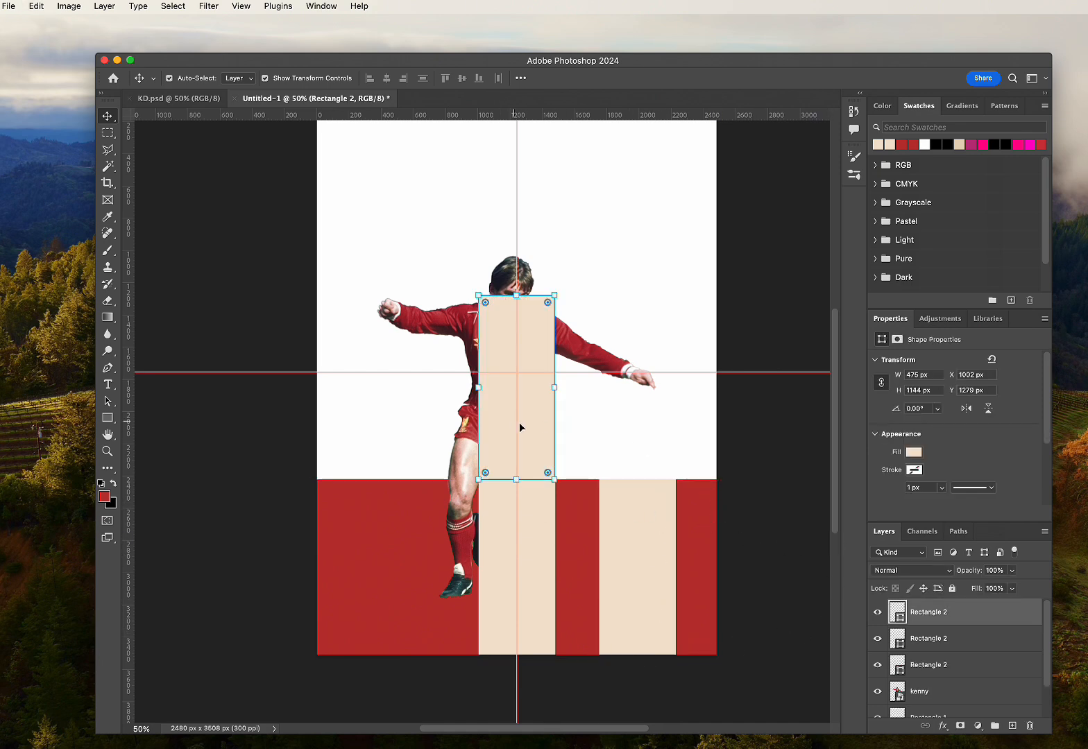
pyautogui.moveTo(518, 424); pyautogui.dragTo(421, 615)
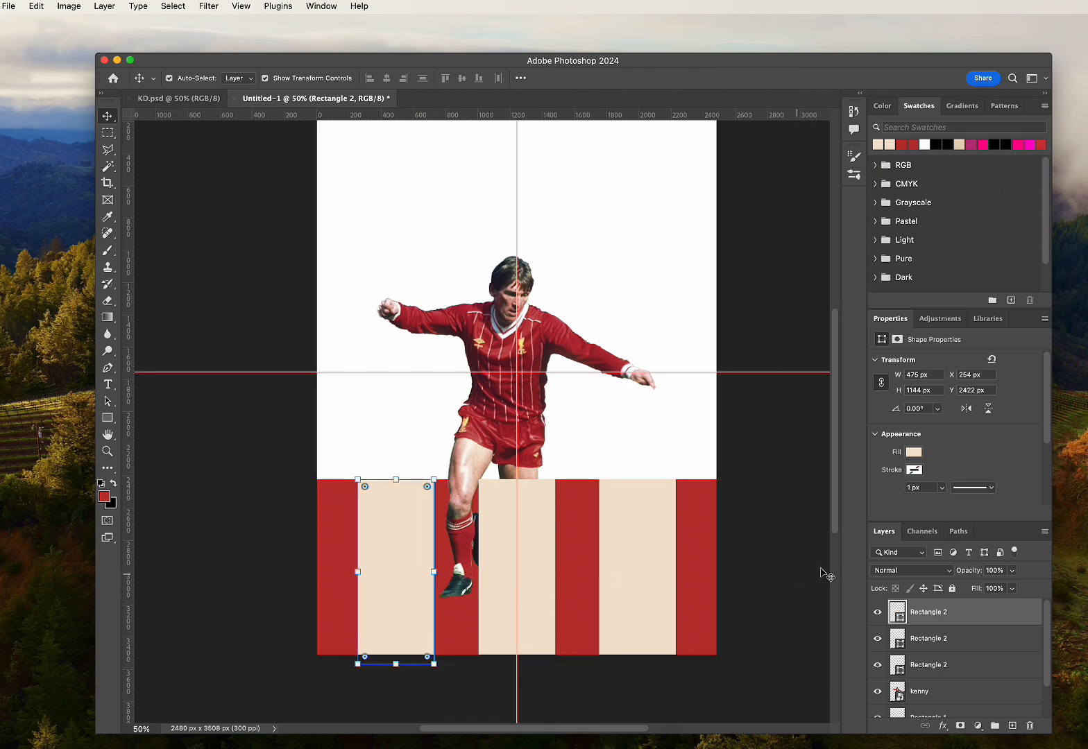
pyautogui.click(781, 577)
# - Move the three cream stripe layers beneath the kenny layer and hide the kenny layer
pyautogui.click(940, 620)
pyautogui.keyDown('shift'); pyautogui.click(932, 665); pyautogui.keyUp('shift')
pyautogui.scroll(-2, 940, 652)
pyautogui.moveTo(943, 634); pyautogui.dragTo(936, 659)
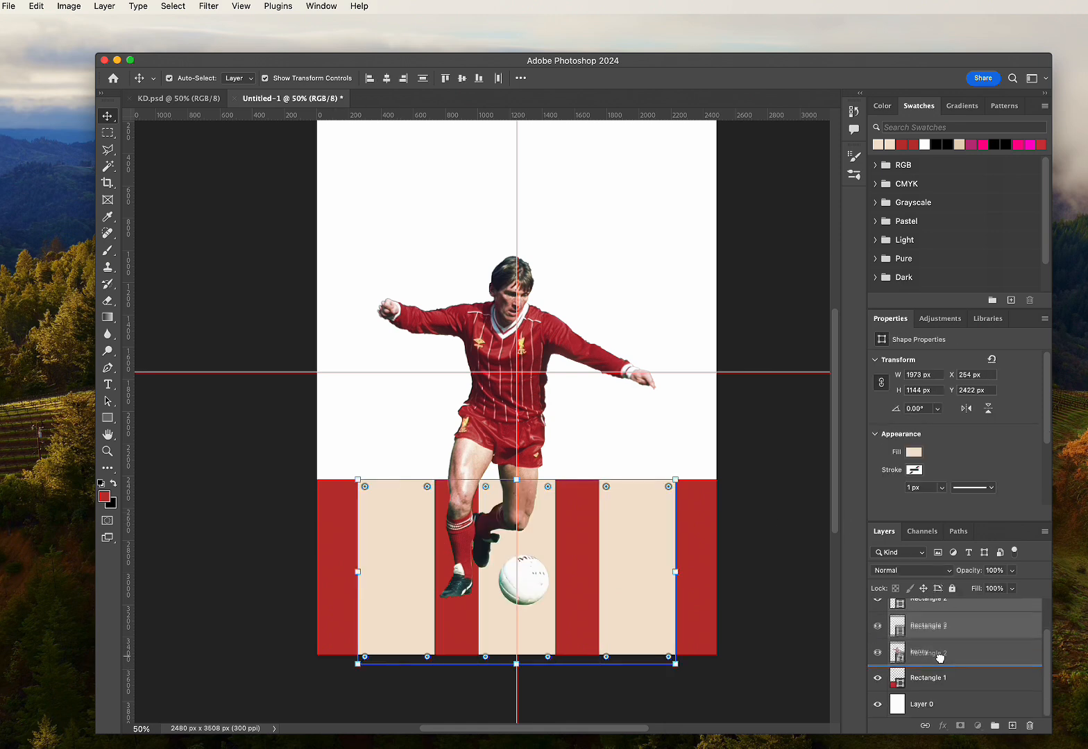
pyautogui.click(794, 584)
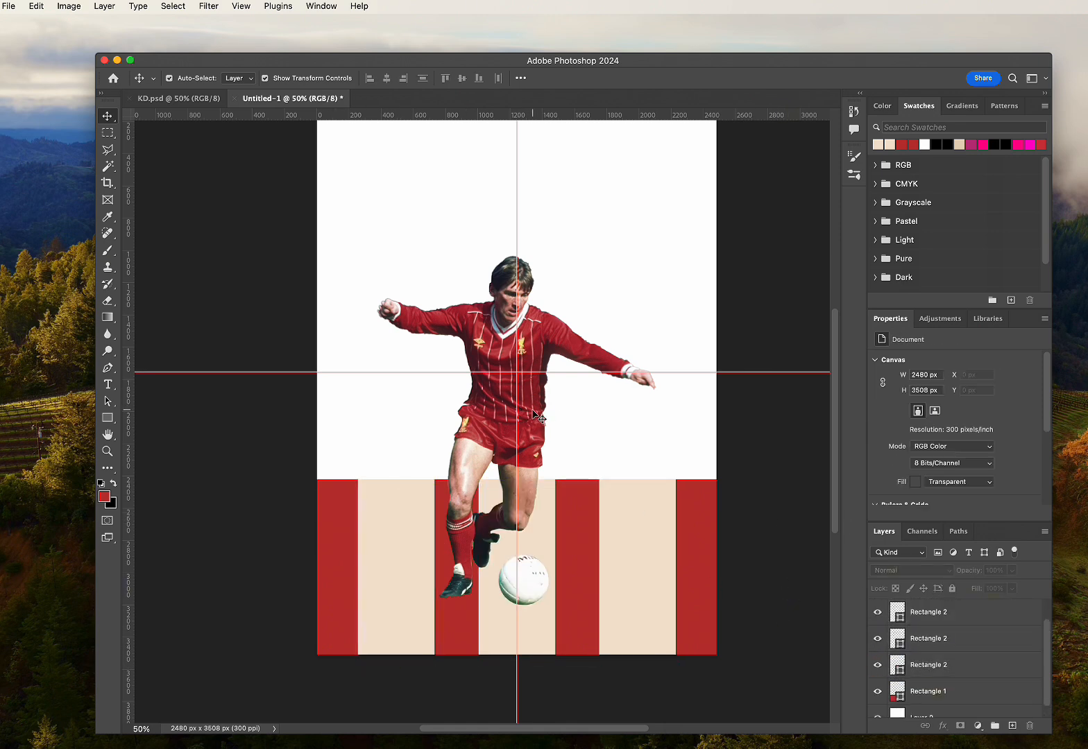
pyautogui.click(531, 416)
pyautogui.click(878, 614)
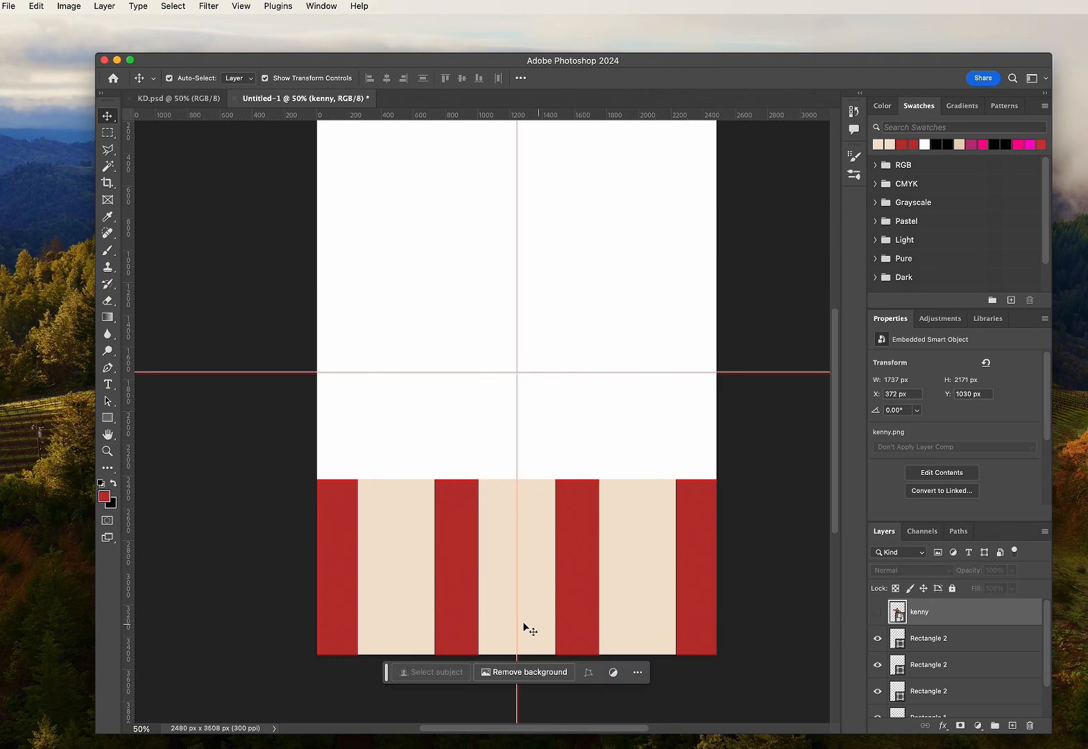
# - Convert each of the three cream stripe layers, central, right and left, to its own smart object
pyautogui.click(532, 621)
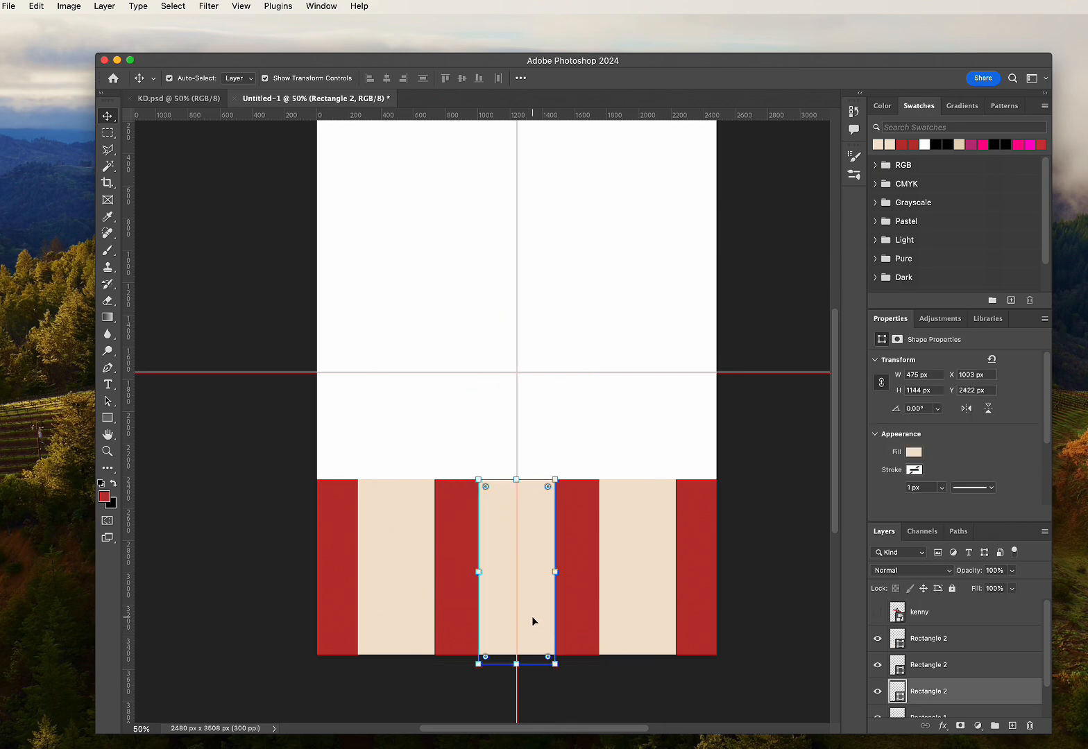
pyautogui.click(1045, 532)
pyautogui.click(1065, 515)
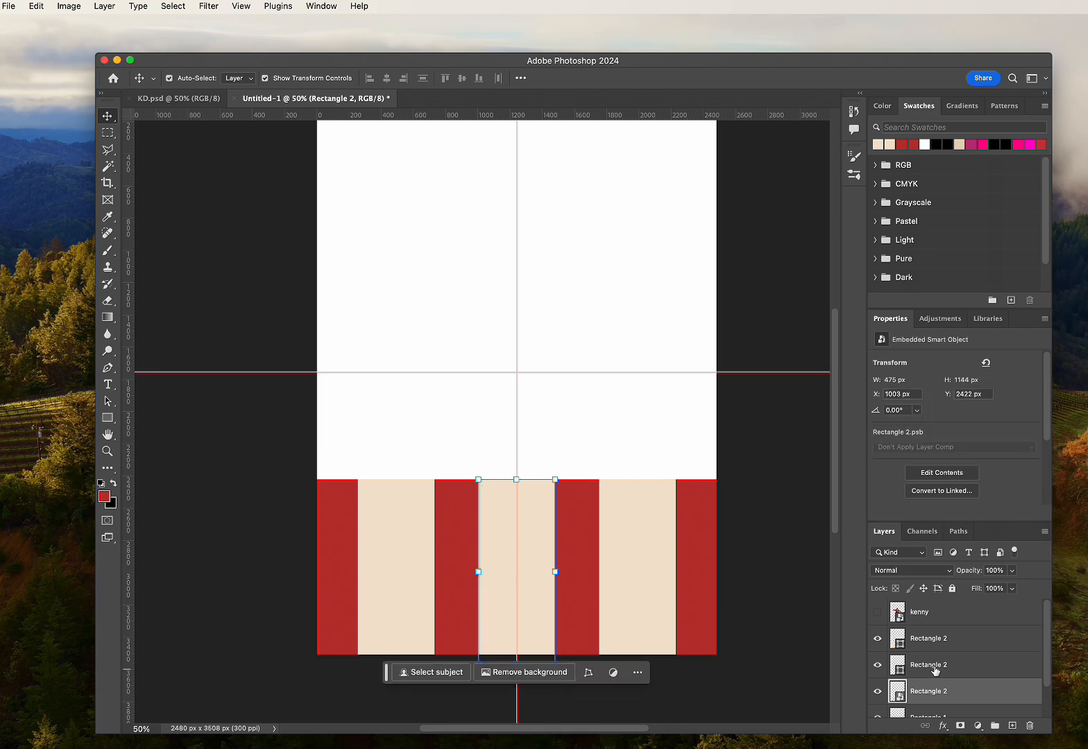
pyautogui.click(935, 667)
pyautogui.click(1045, 532)
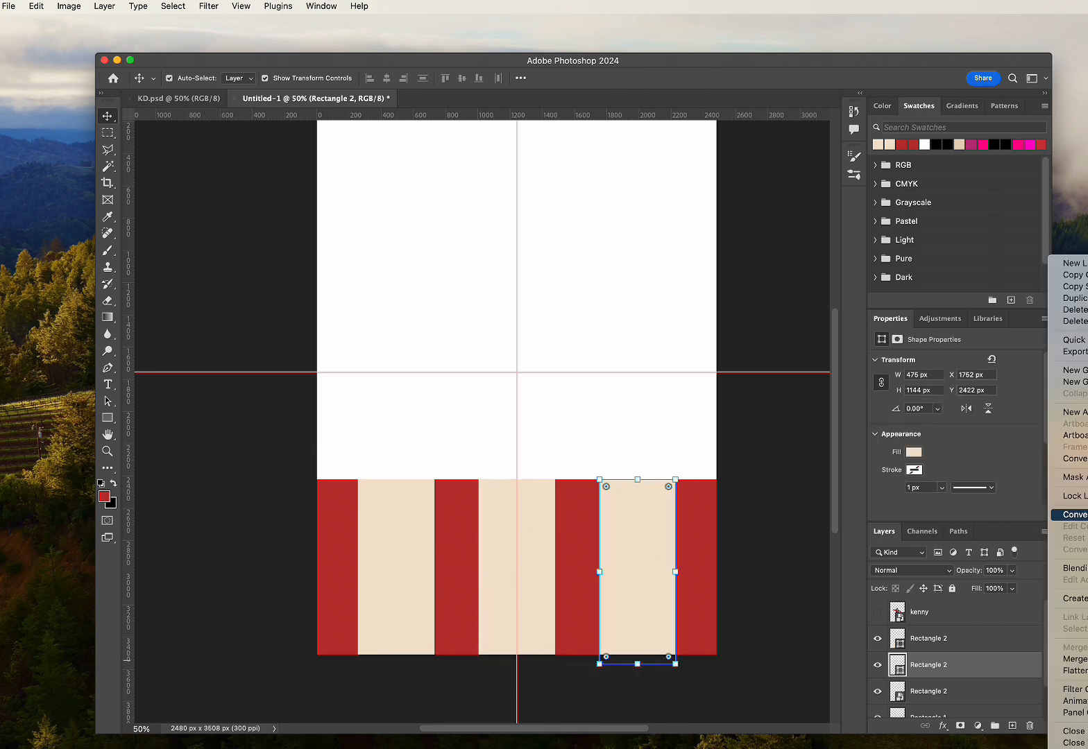
pyautogui.click(1065, 514)
pyautogui.hotkey('alt', ']')
pyautogui.click(1044, 532)
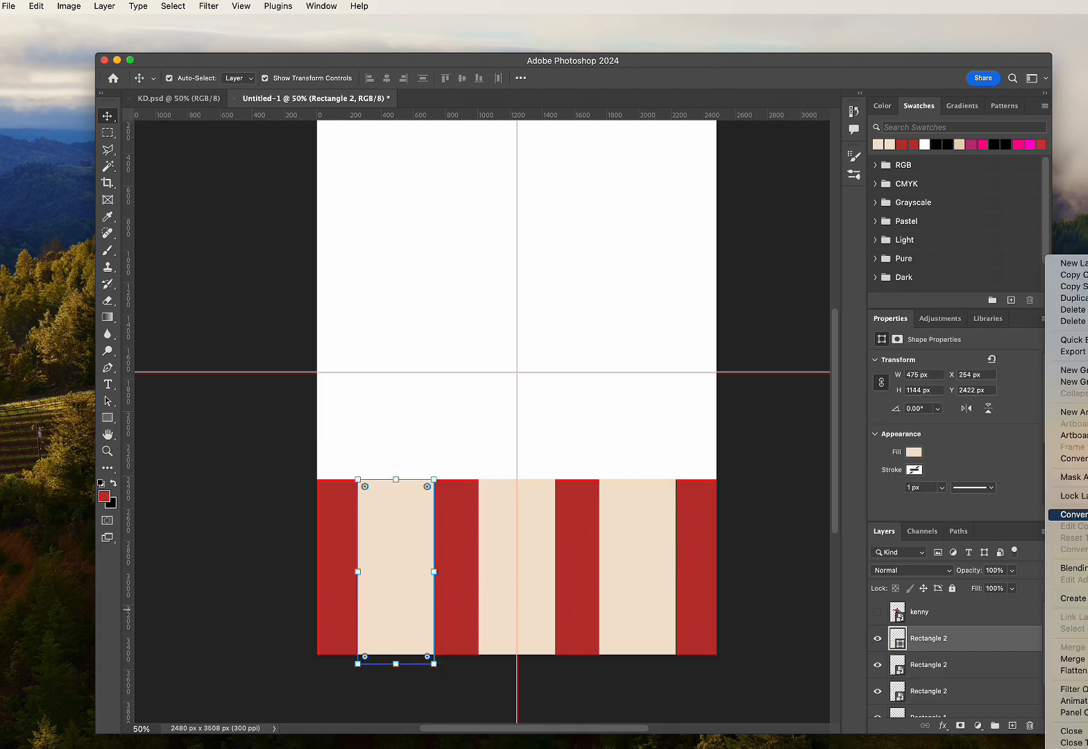
pyautogui.click(1064, 515)
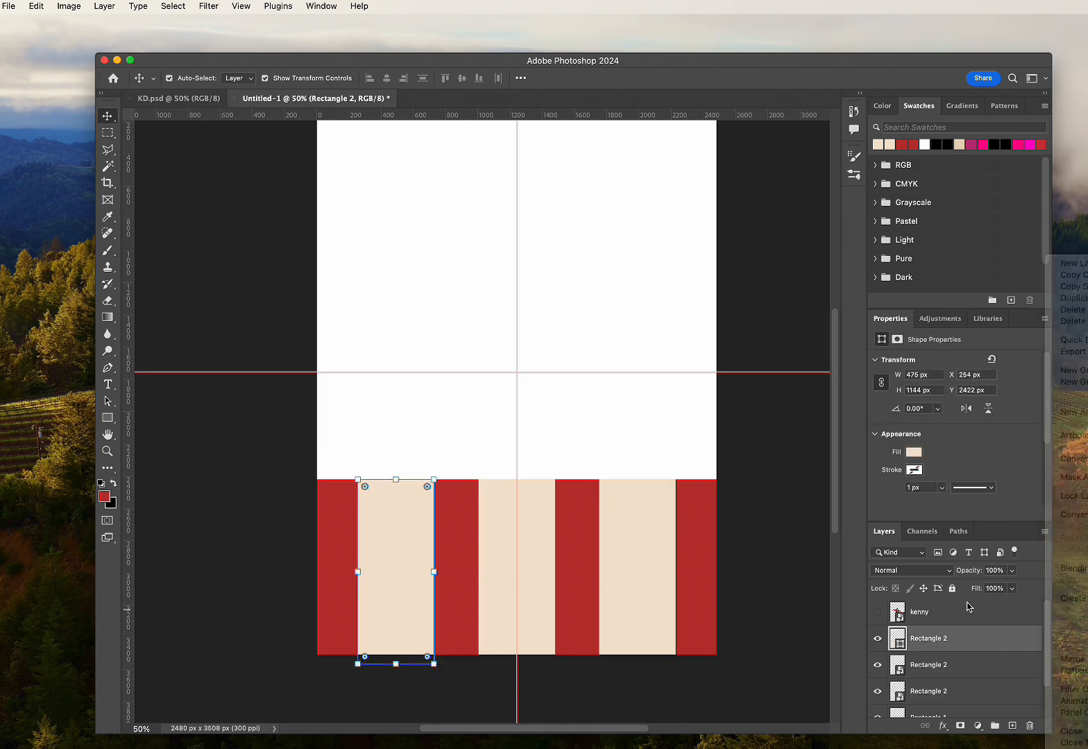
# - Taper the central cream stripe in perspective, narrowing its upper edge and widening its lower edge evenly about the vertical guide to about 148% width
pyautogui.click(956, 697)
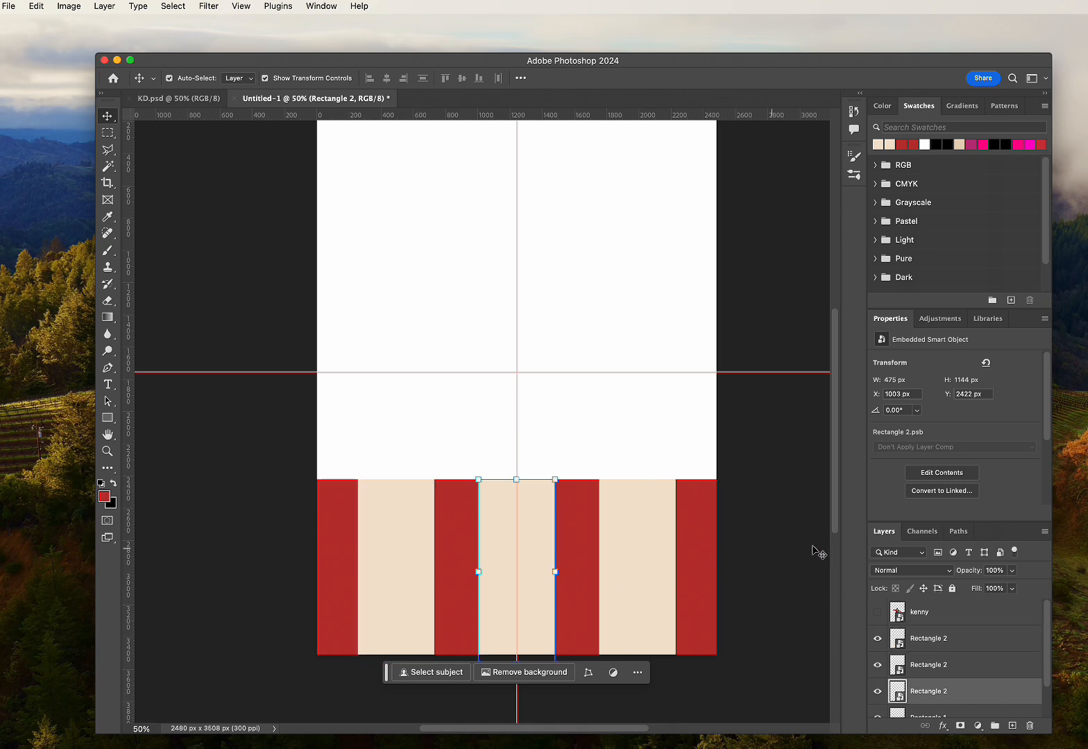
pyautogui.click(37, 7)
pyautogui.moveTo(70, 303)
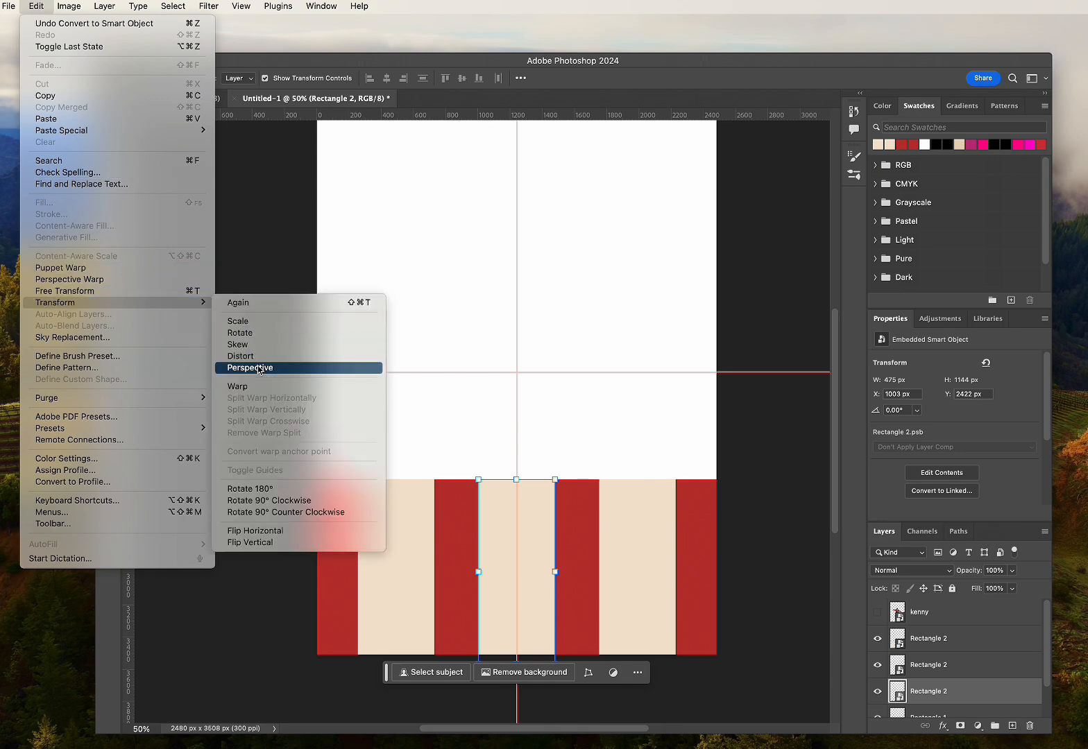
pyautogui.click(287, 368)
pyautogui.moveTo(555, 479); pyautogui.dragTo(542, 479)
pyautogui.moveTo(474, 483); pyautogui.dragTo(489, 487)
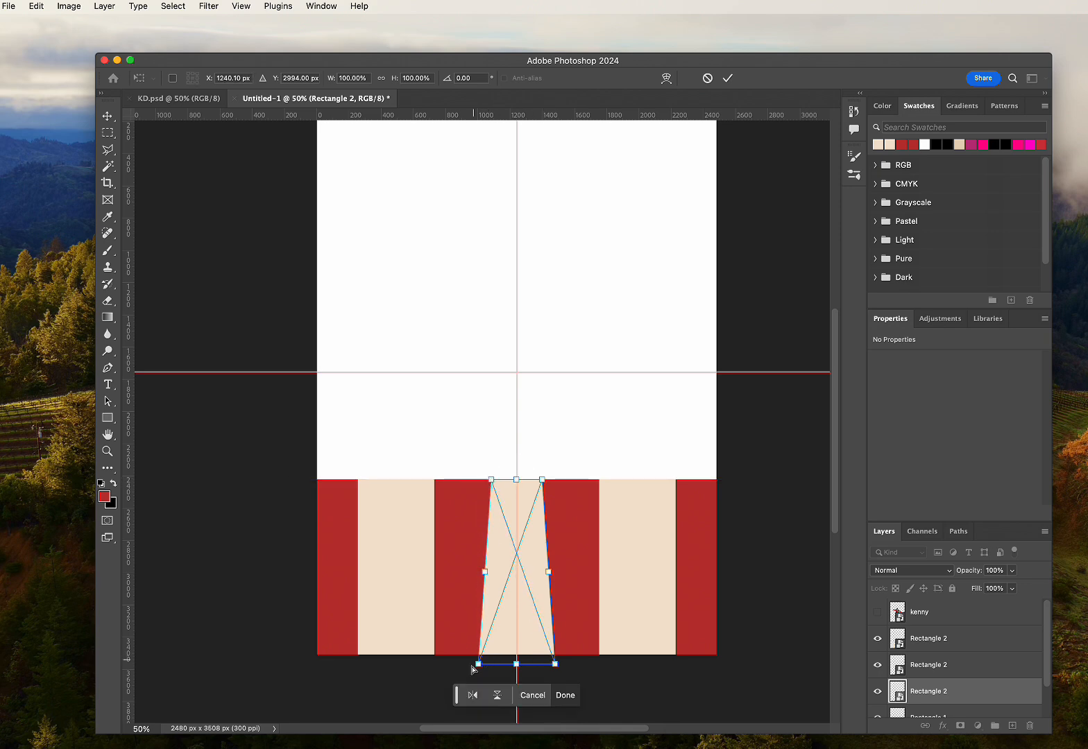
pyautogui.moveTo(474, 669); pyautogui.dragTo(453, 666)
pyautogui.moveTo(556, 666); pyautogui.dragTo(581, 667)
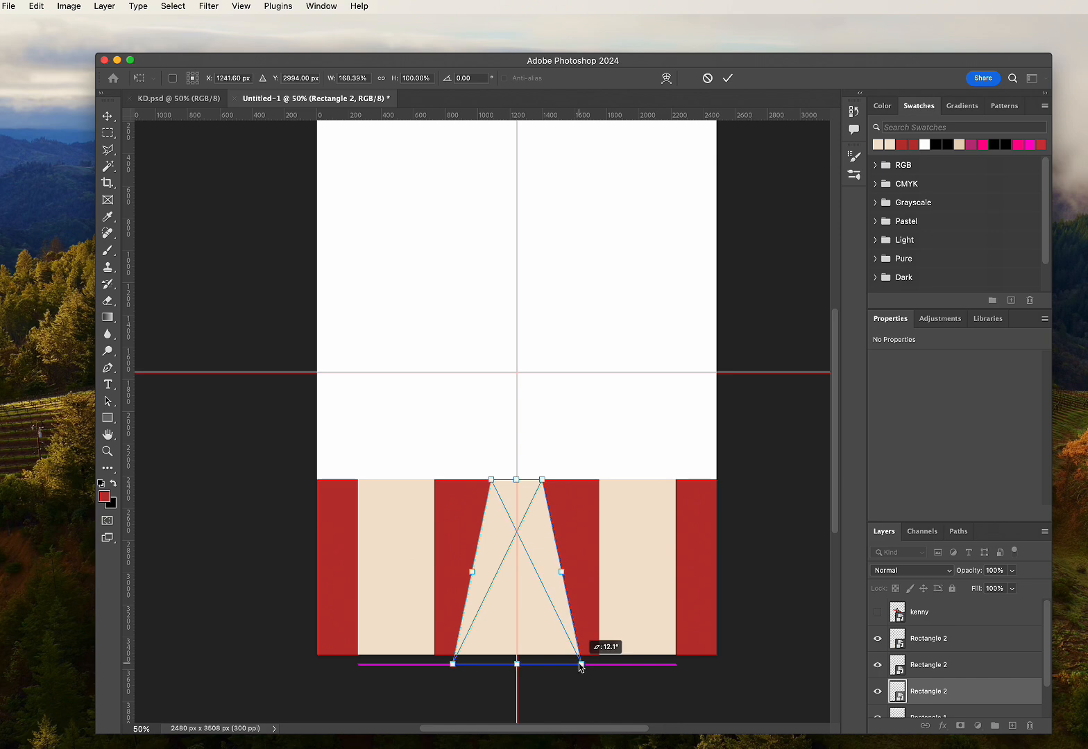
pyautogui.moveTo(581, 667); pyautogui.dragTo(573, 666)
pyautogui.moveTo(455, 667); pyautogui.dragTo(462, 666)
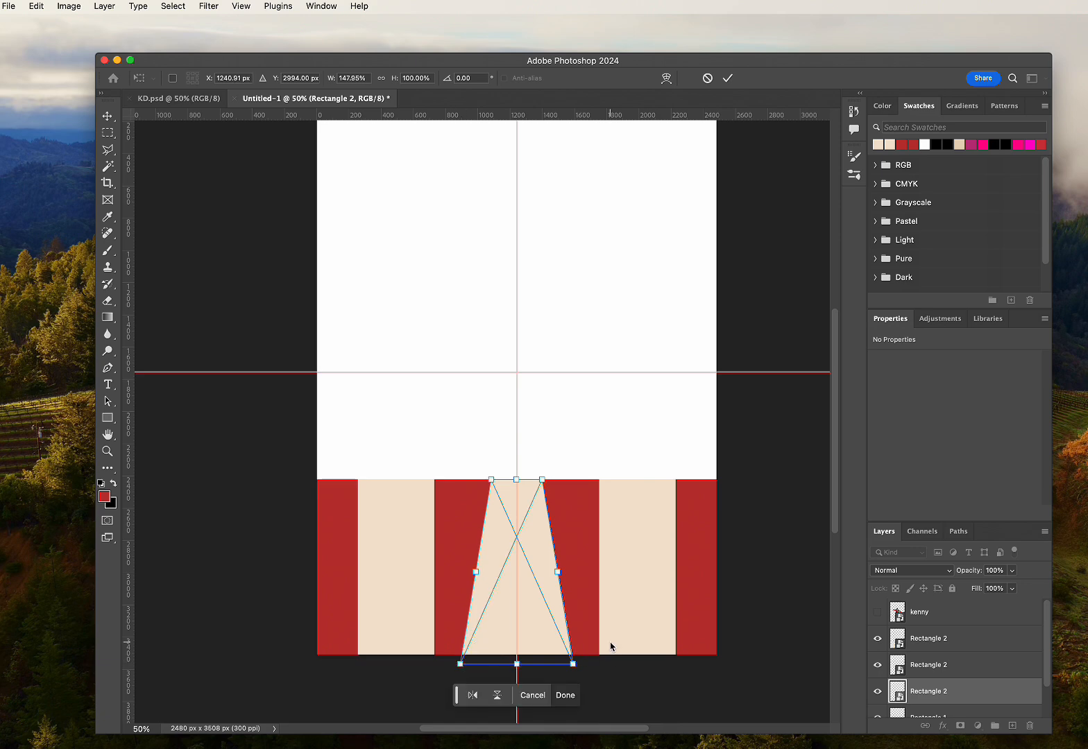
pyautogui.press('Return')
pyautogui.click(798, 585)
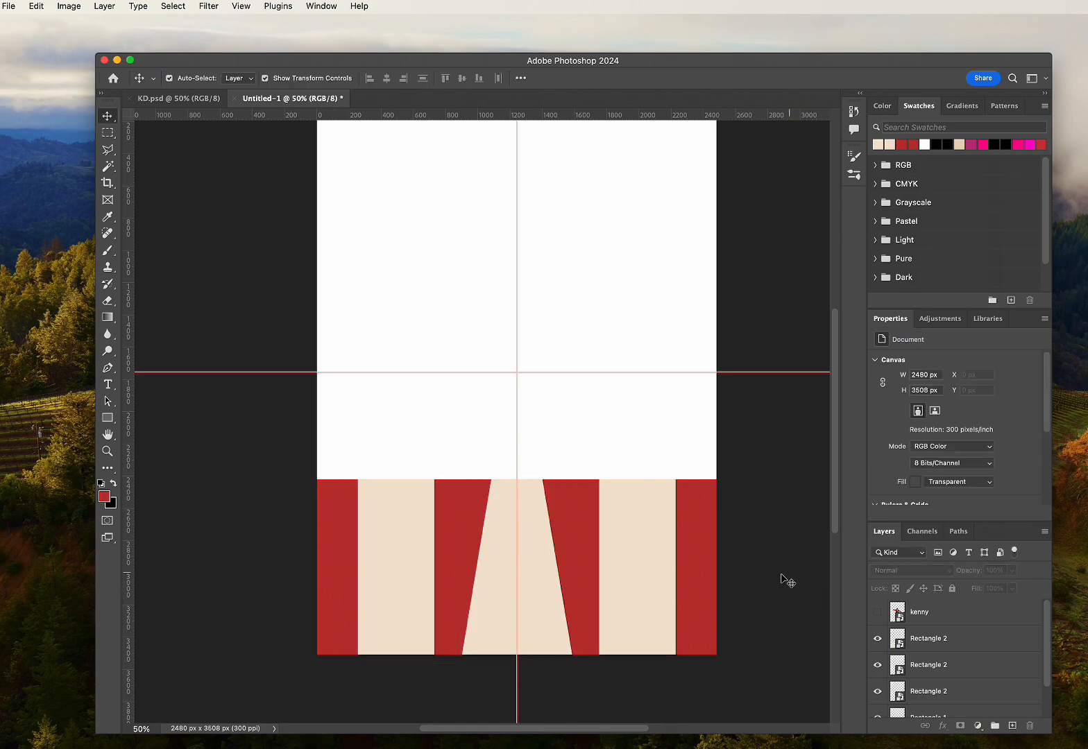
# - Distort the right-hand cream stripe so both lower corners flare outward past the canvas edge, with its lower edge about 133% wide
pyautogui.click(650, 553)
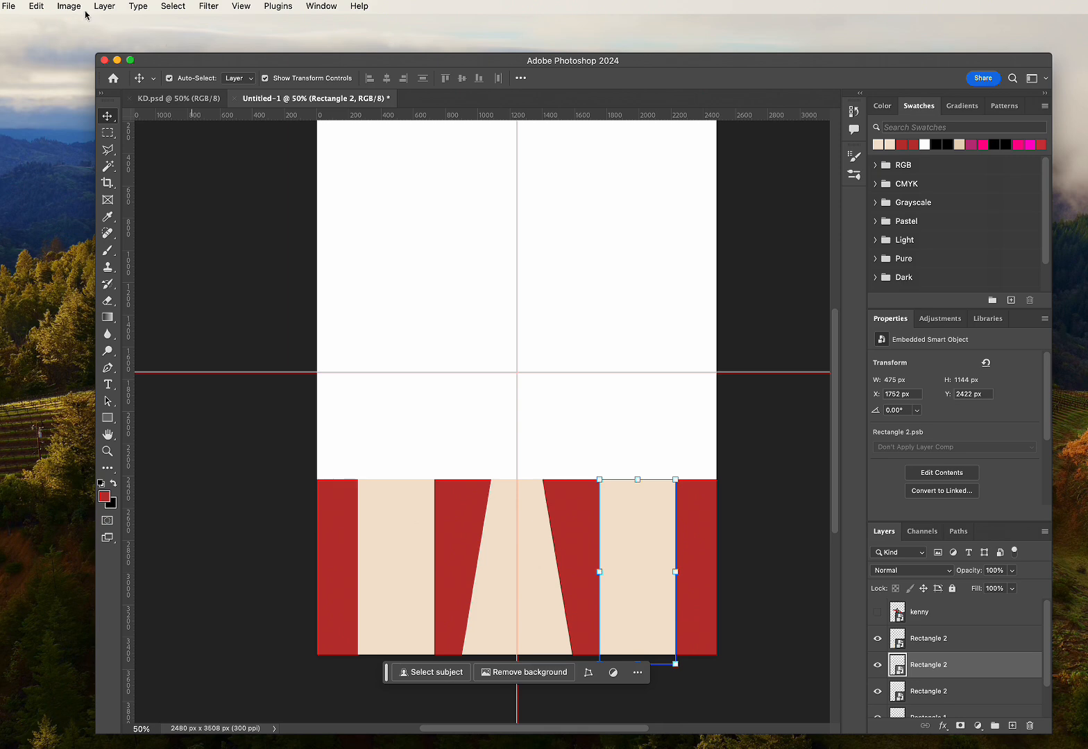
pyautogui.click(36, 6)
pyautogui.moveTo(104, 303)
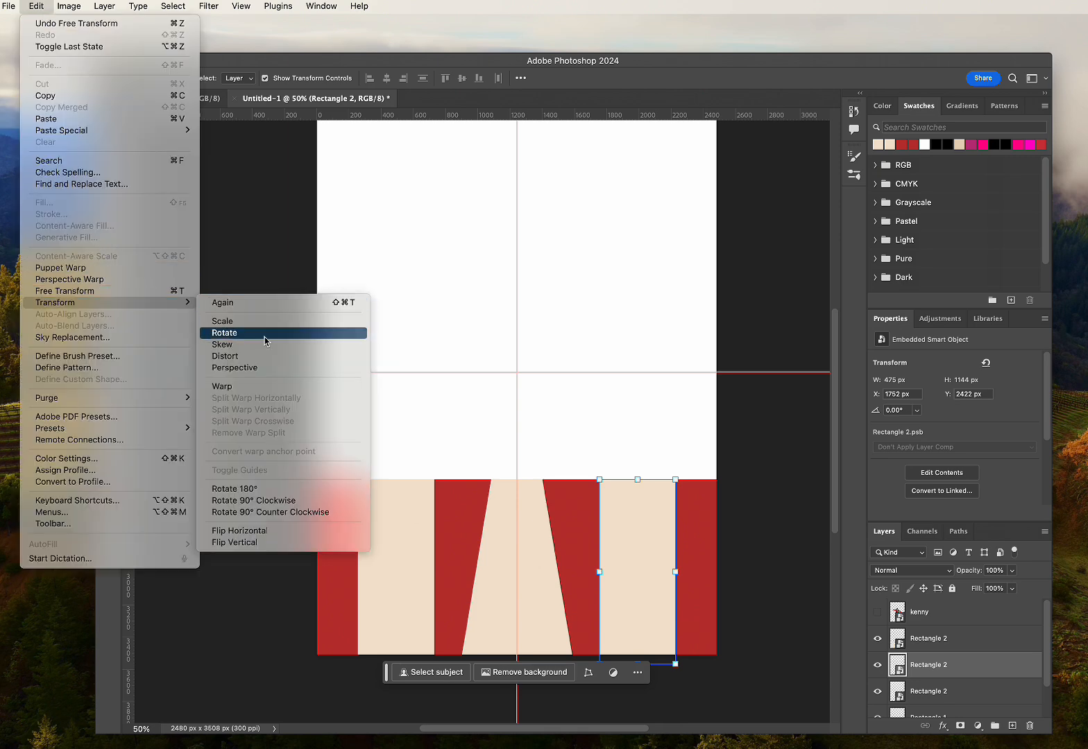
pyautogui.click(249, 356)
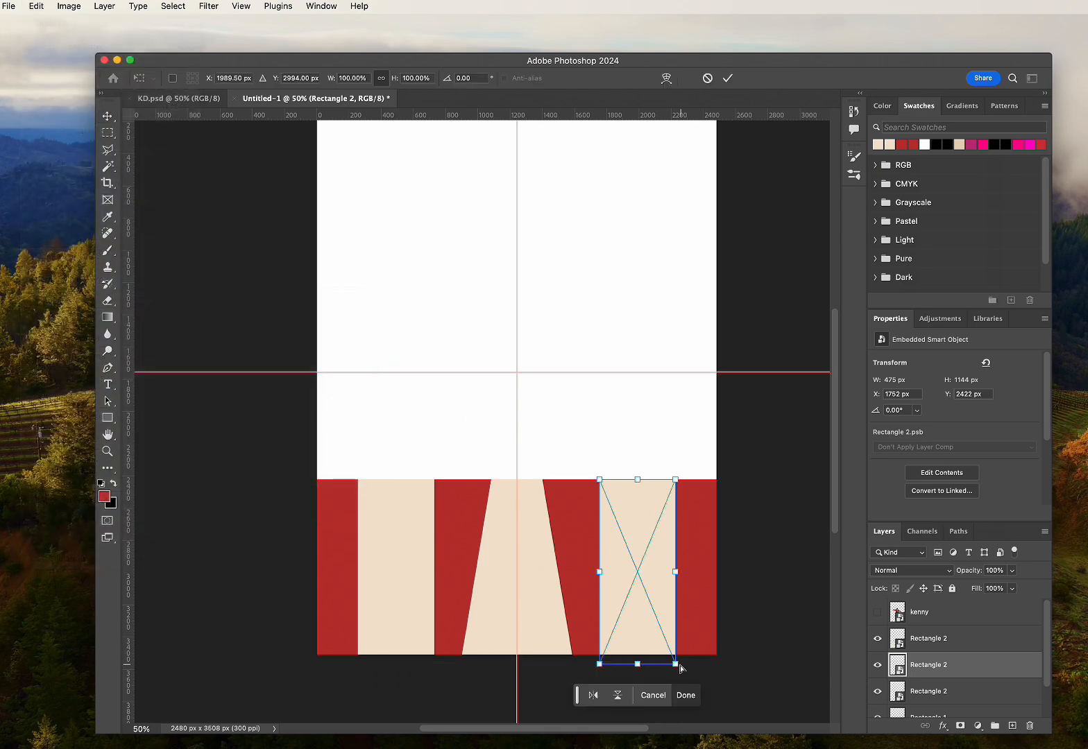
pyautogui.moveTo(679, 666); pyautogui.dragTo(739, 665)
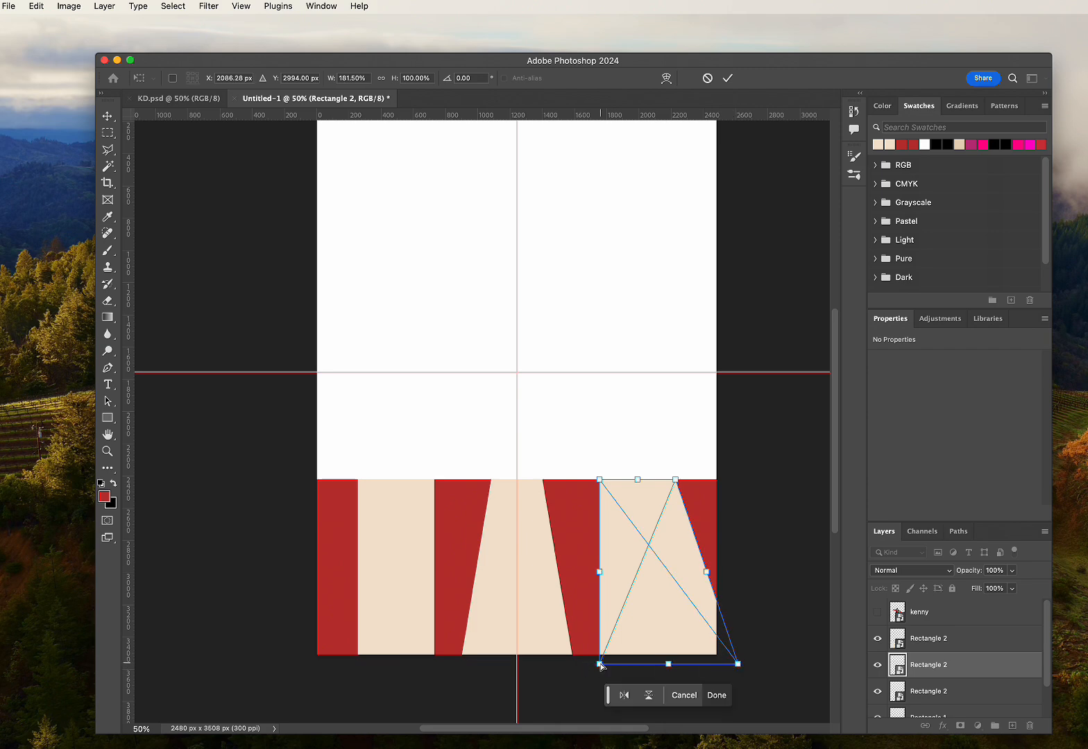
pyautogui.moveTo(600, 665); pyautogui.dragTo(645, 664)
pyautogui.moveTo(744, 666); pyautogui.dragTo(753, 665)
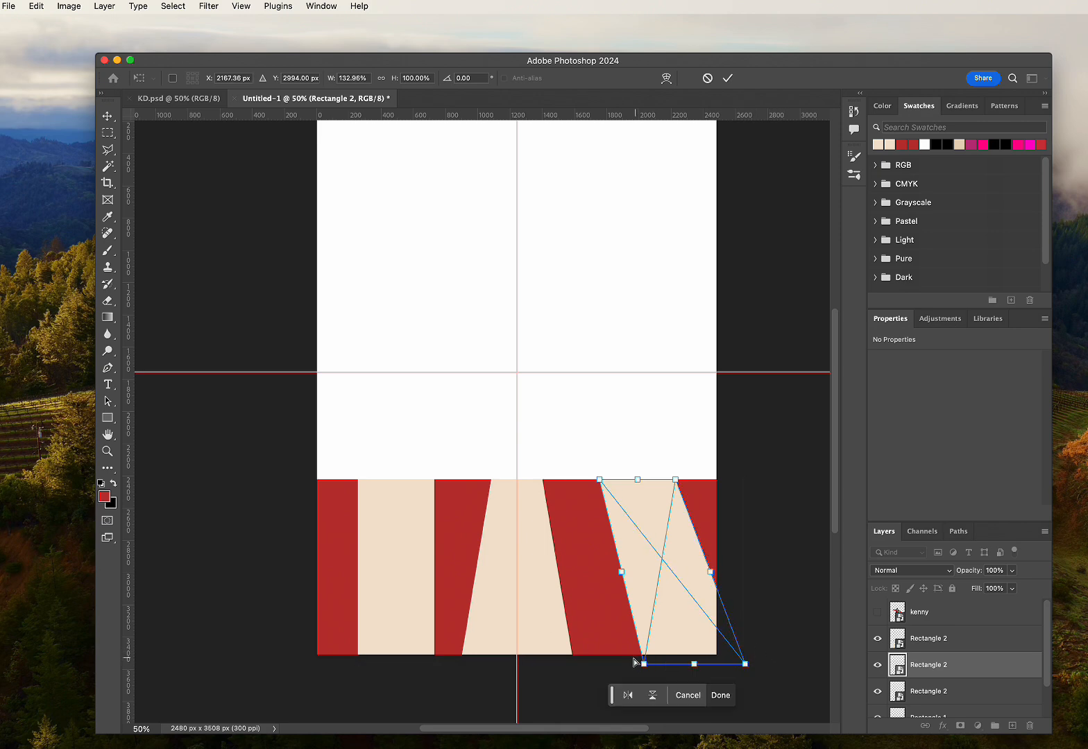
pyautogui.moveTo(645, 666); pyautogui.dragTo(645, 665)
pyautogui.press('Return')
pyautogui.click(824, 615)
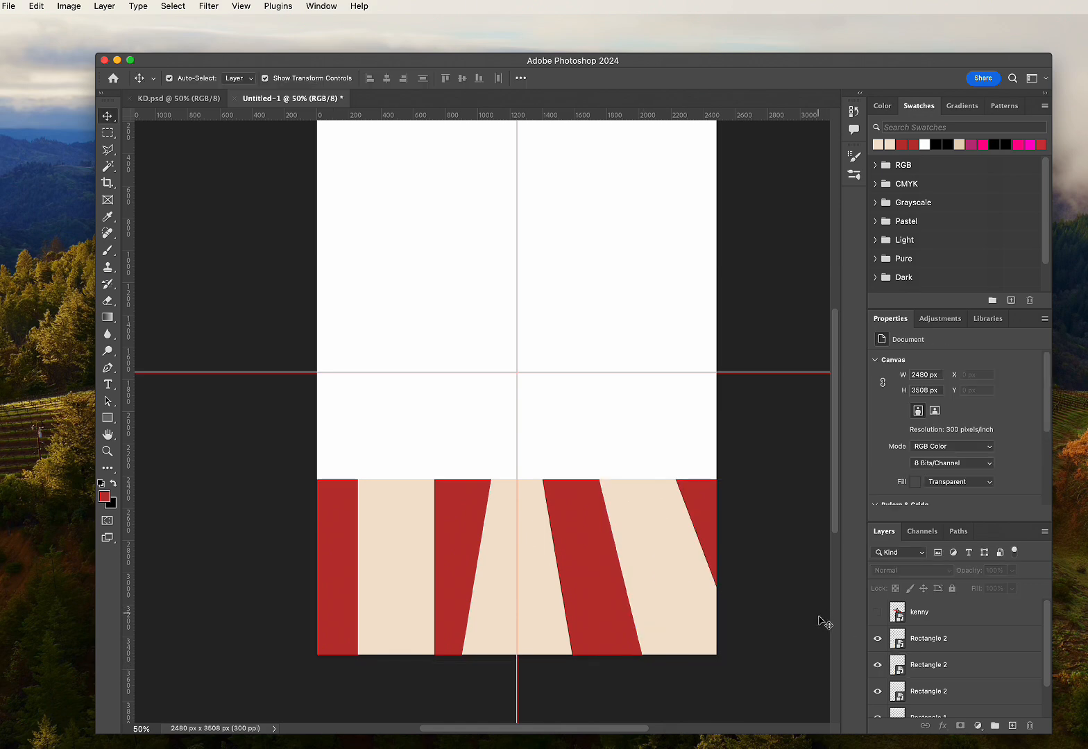
# - Distort the left-hand cream stripe so both lower corners flare outward past the canvas edge, mirroring the right stripe, about 909 px wide overall
pyautogui.click(376, 553)
pyautogui.click(36, 9)
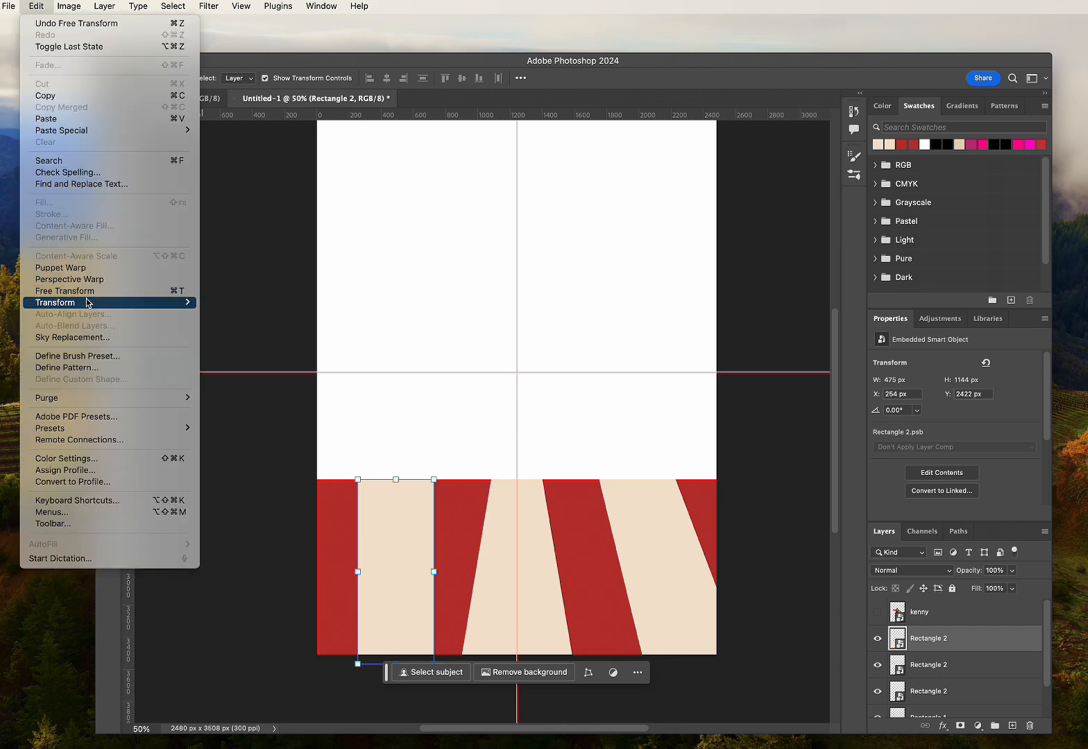
pyautogui.moveTo(90, 303)
pyautogui.click(240, 359)
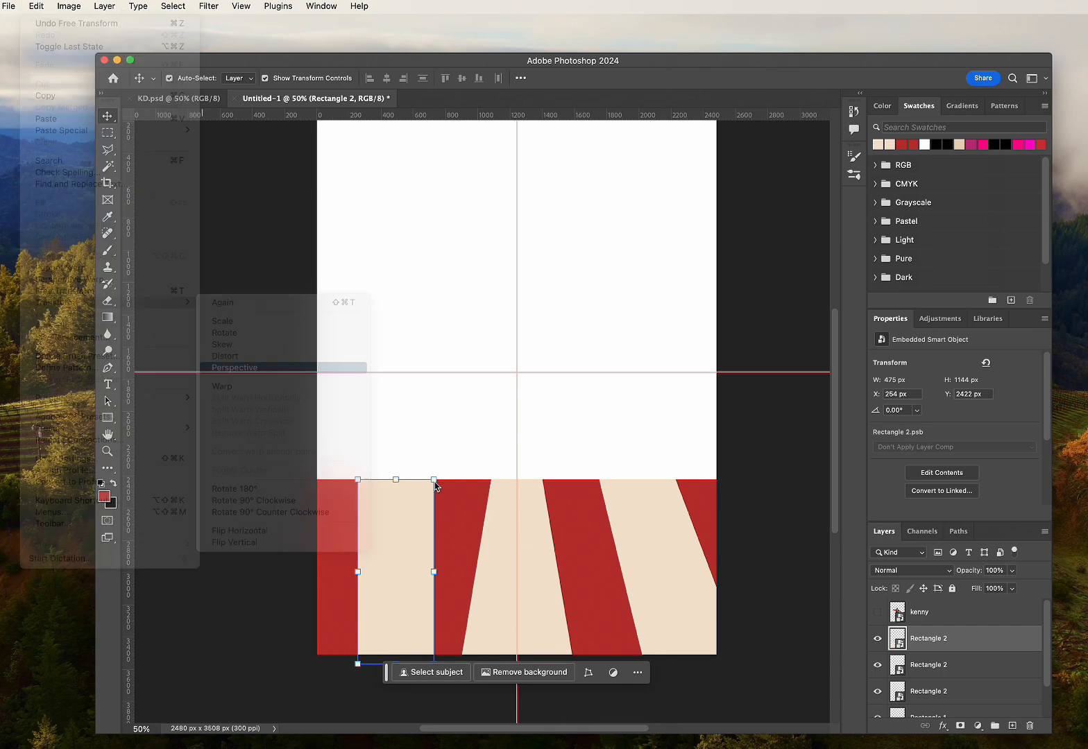
pyautogui.moveTo(358, 664); pyautogui.dragTo(289, 662)
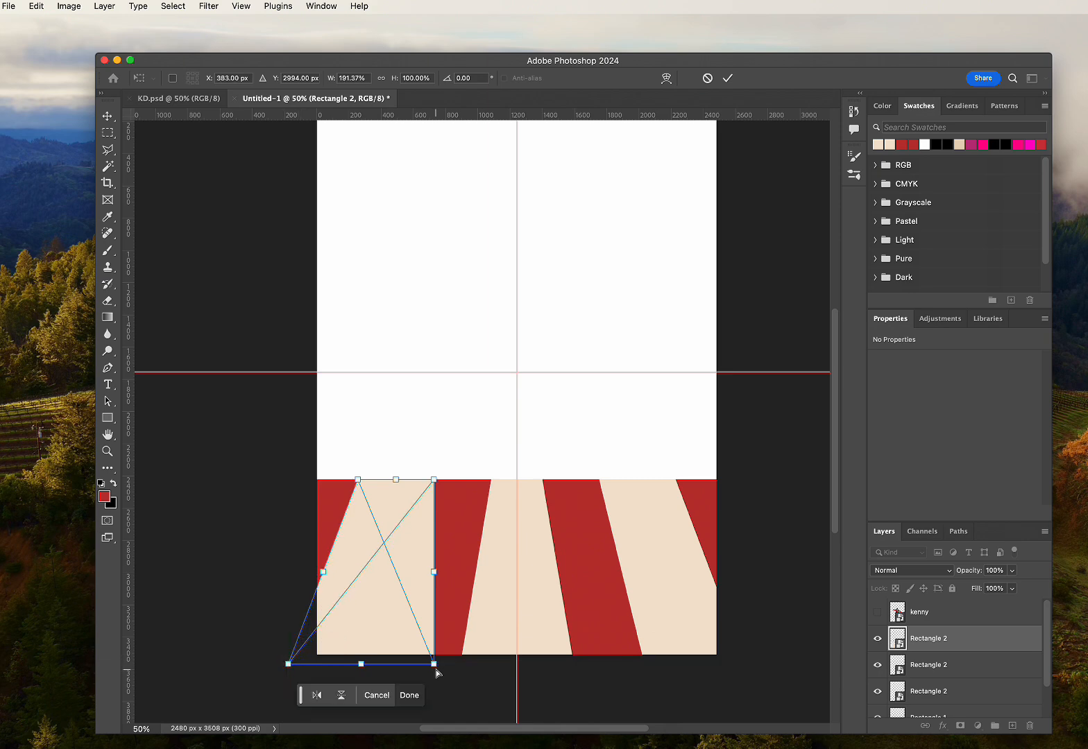
pyautogui.moveTo(434, 664); pyautogui.dragTo(391, 668)
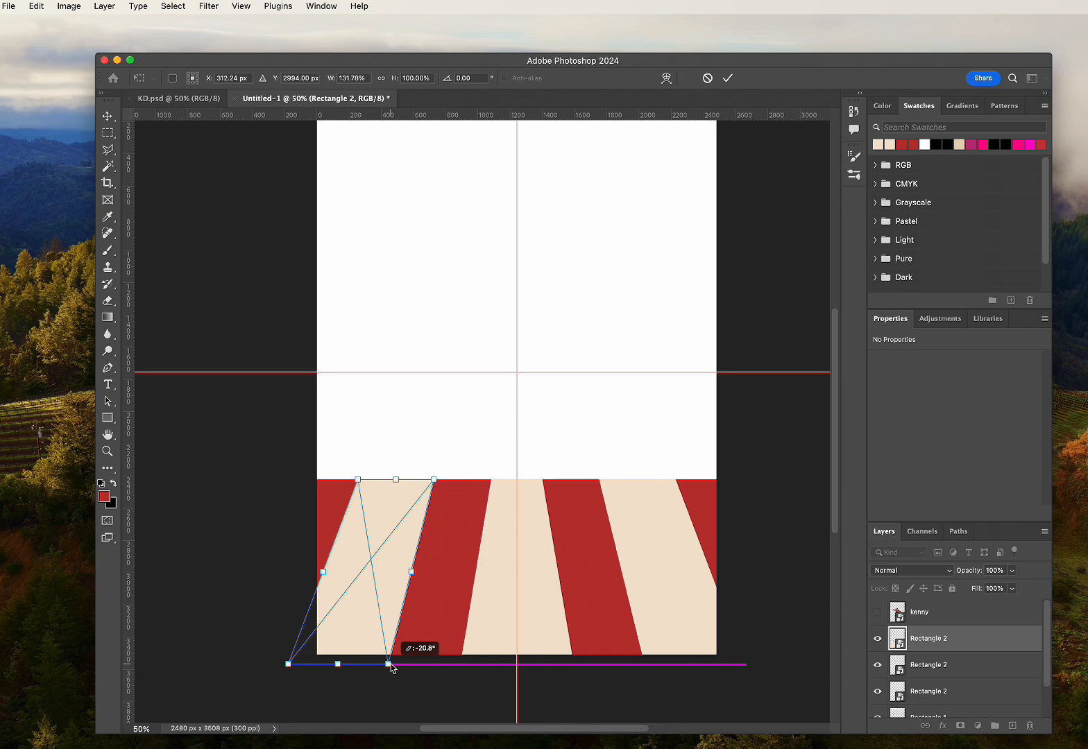
pyautogui.moveTo(391, 668); pyautogui.dragTo(390, 668)
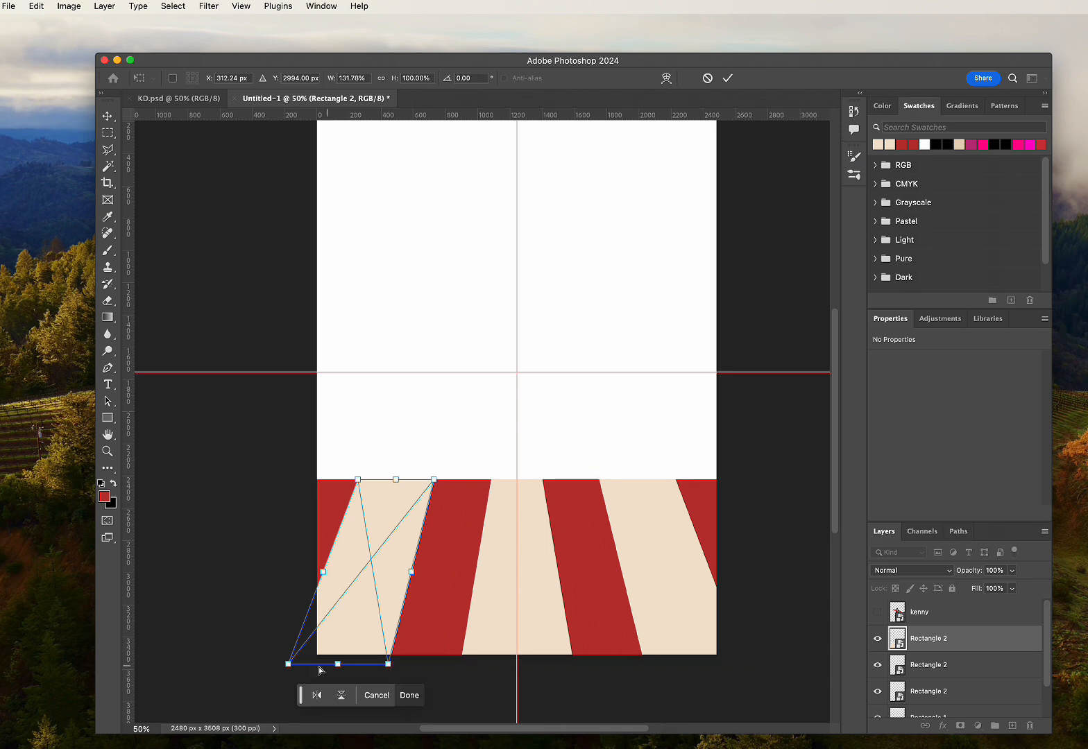
pyautogui.moveTo(287, 666); pyautogui.dragTo(288, 665)
pyautogui.press('Return')
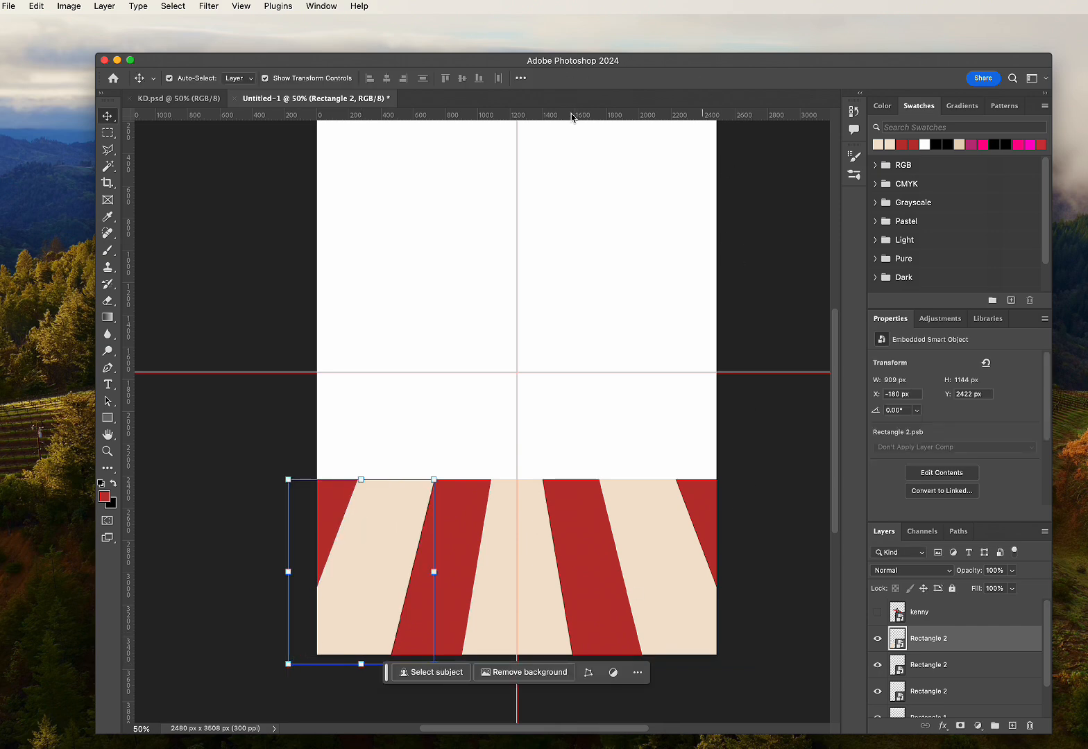
# - Check that the outer stripes meet both canvas edges at the same height using a temporary horizontal guide, and remove that guide
pyautogui.moveTo(572, 118); pyautogui.dragTo(638, 587)
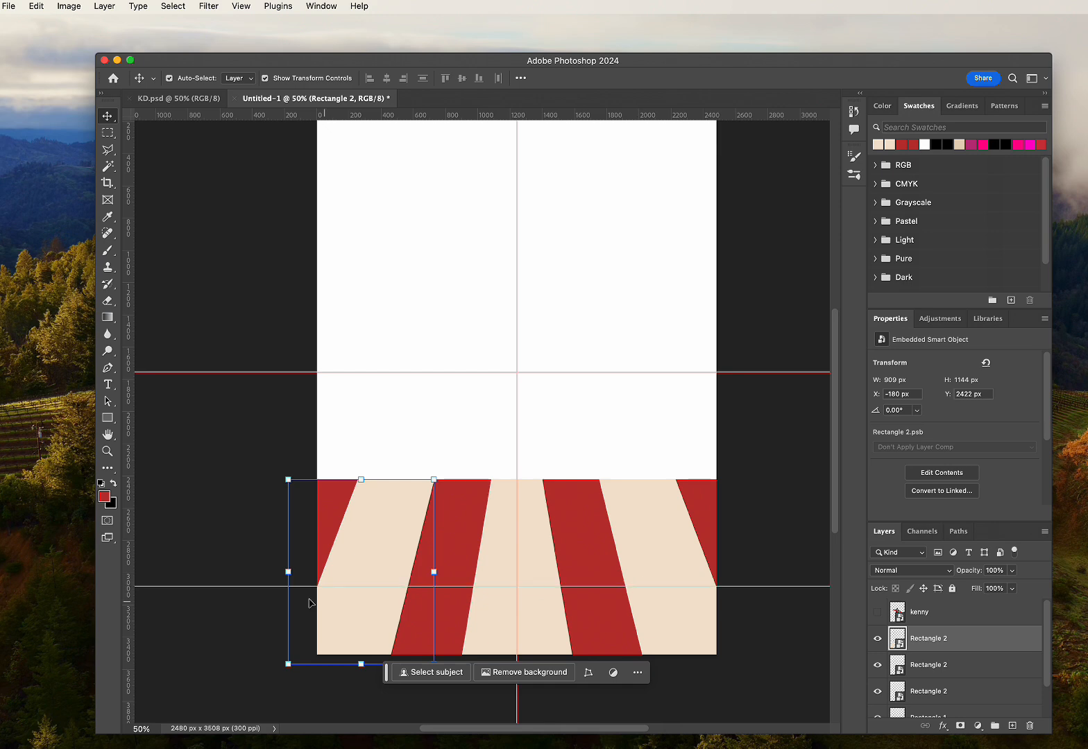
pyautogui.click(657, 588)
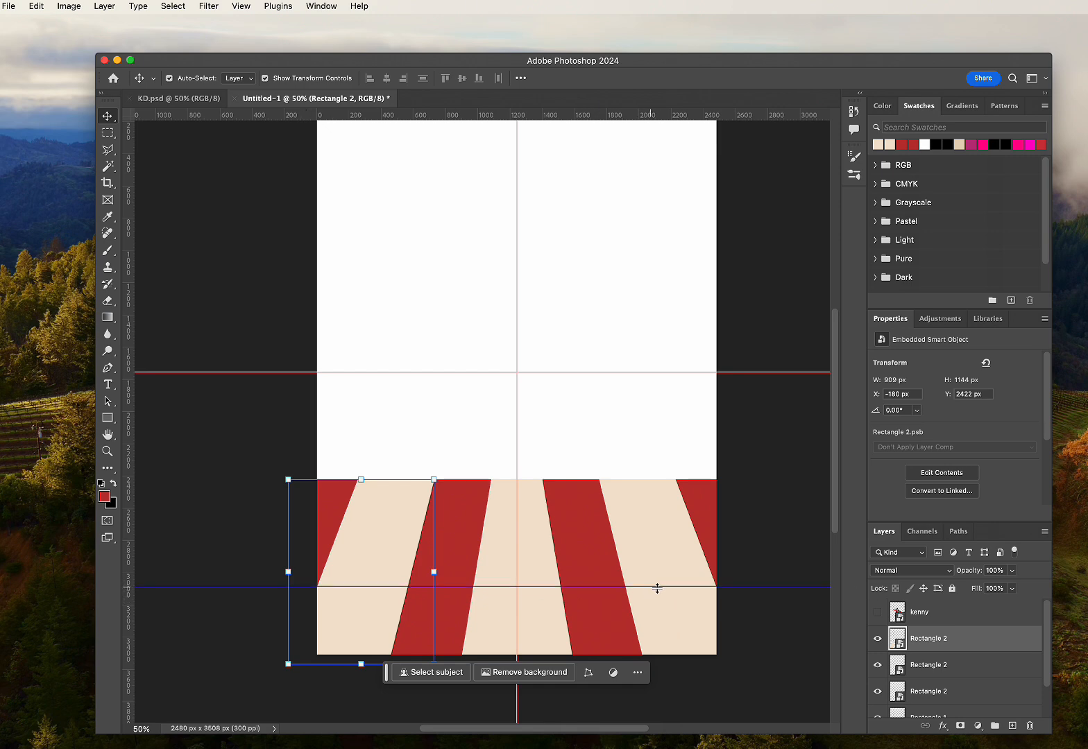
pyautogui.press('Delete')
pyautogui.click(801, 563)
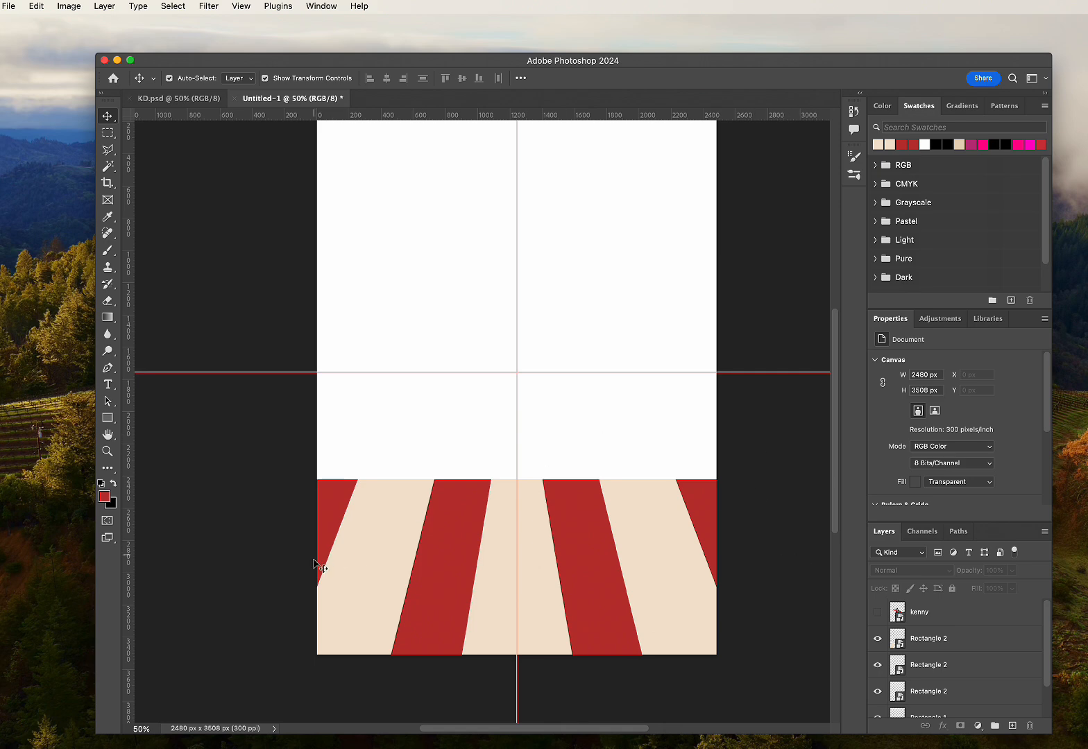
# - Make the kenny player layer visible again above the striped foreground
pyautogui.click(877, 613)
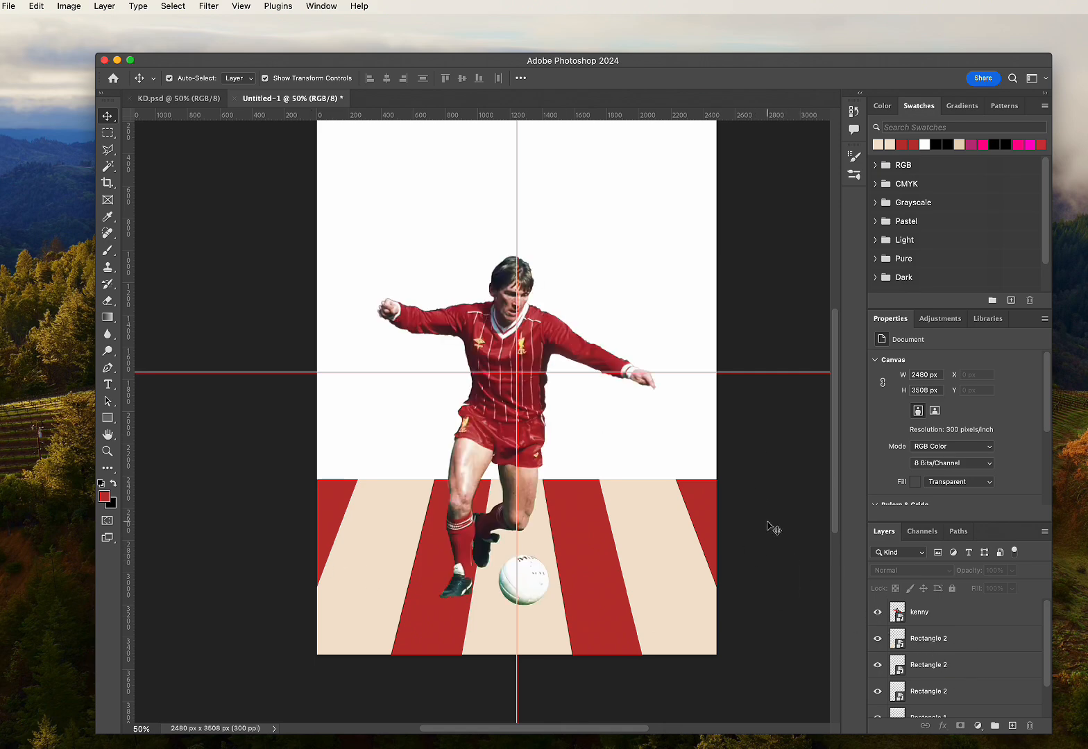
pyautogui.moveTo(687, 438); pyautogui.dragTo(697, 440)
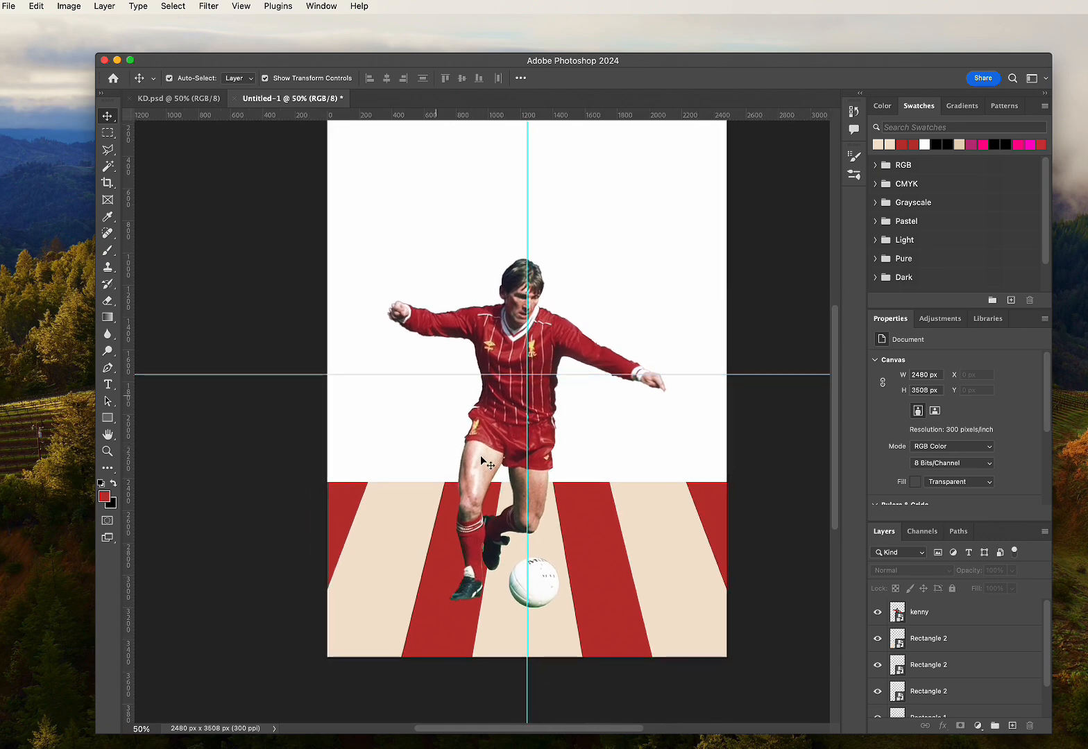
pyautogui.moveTo(585, 408); pyautogui.dragTo(737, 516)
# - Apply a Color Overlay to the background Layer 0 using the red #bb3330 sampled from the striped foreground
pyautogui.scroll(-2, 987, 694)
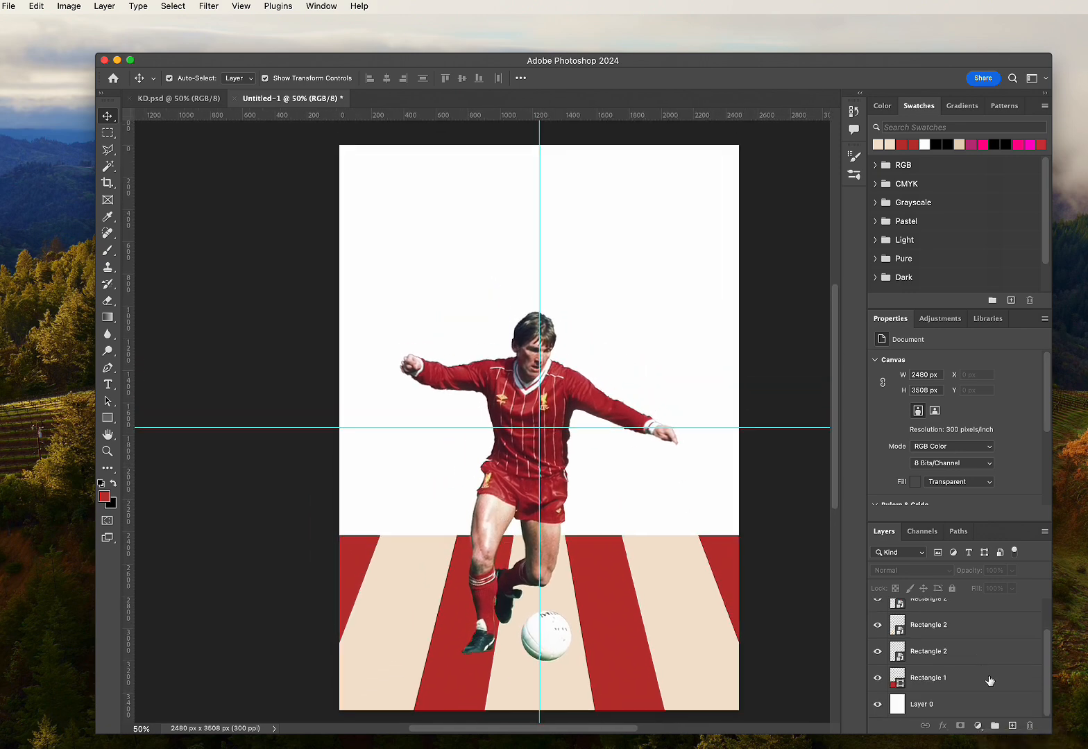
pyautogui.click(999, 706)
pyautogui.click(1044, 532)
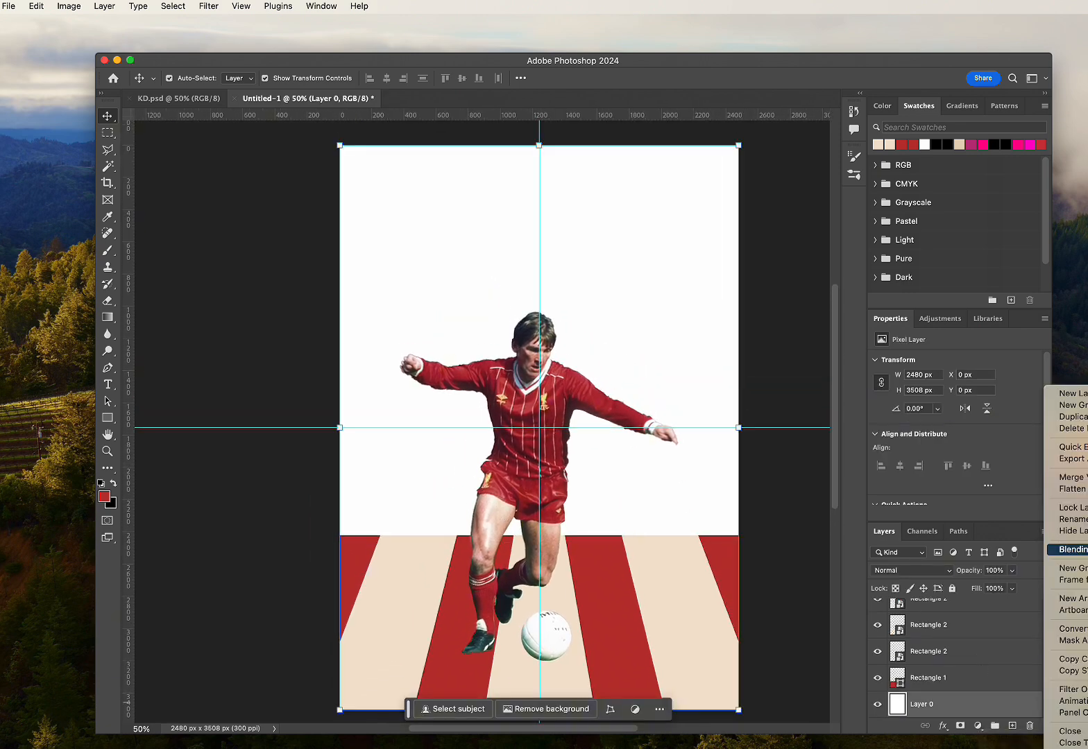
pyautogui.click(1071, 549)
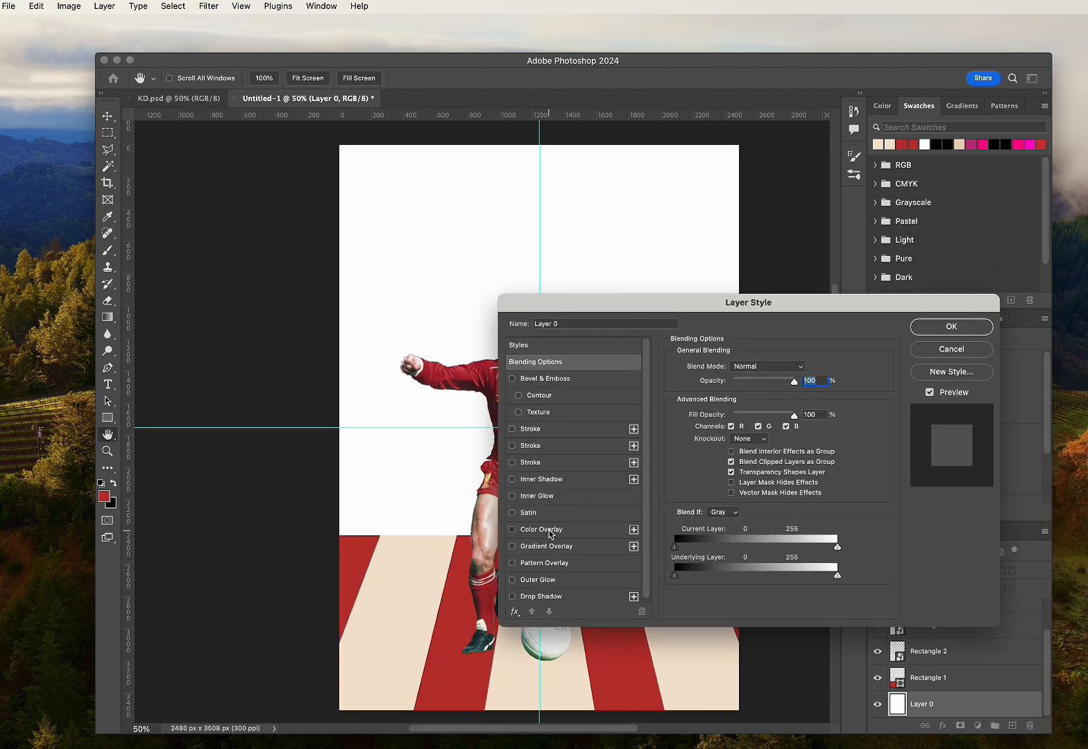
pyautogui.click(549, 533)
pyautogui.click(801, 368)
pyautogui.click(627, 664)
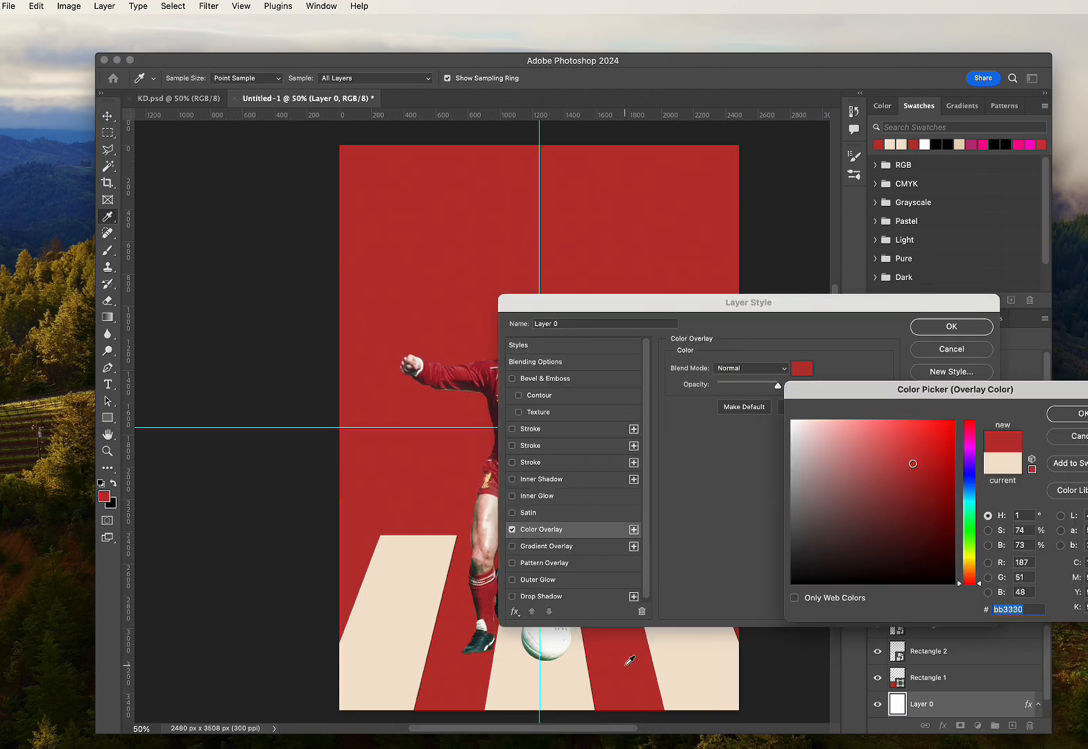
pyautogui.click(1079, 415)
pyautogui.click(951, 327)
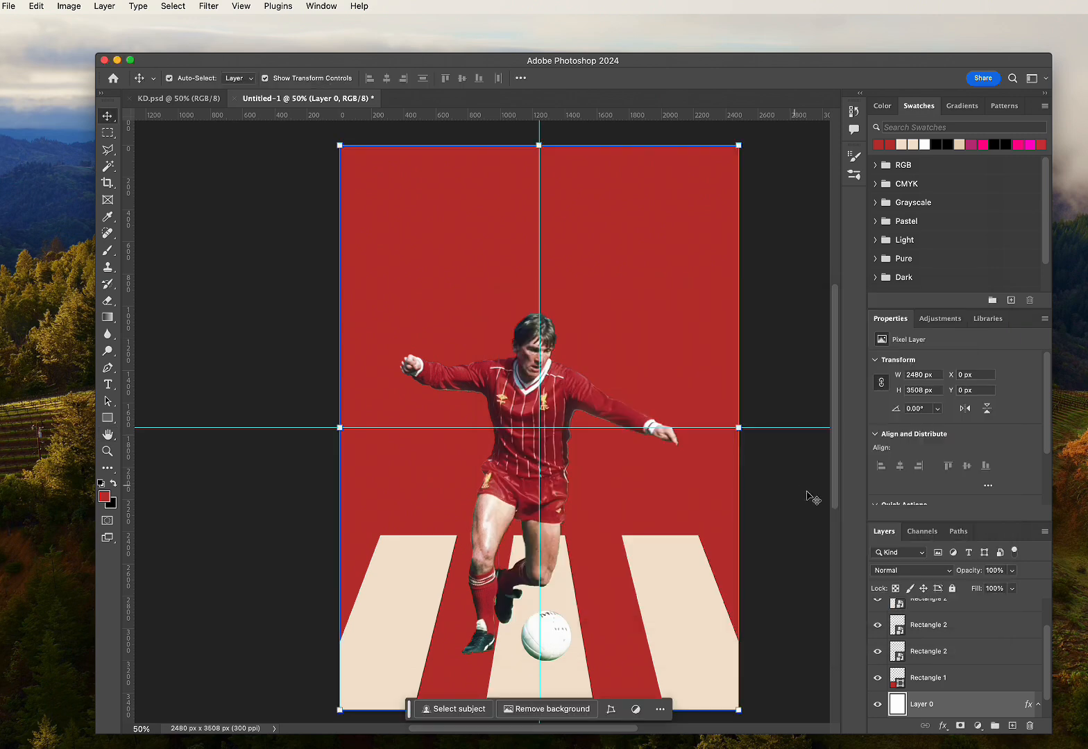
pyautogui.click(784, 561)
# - Add a Black & White adjustment above the kenny layer and clip it so only the player cut-out turns monochrome
pyautogui.moveTo(784, 560); pyautogui.dragTo(767, 517)
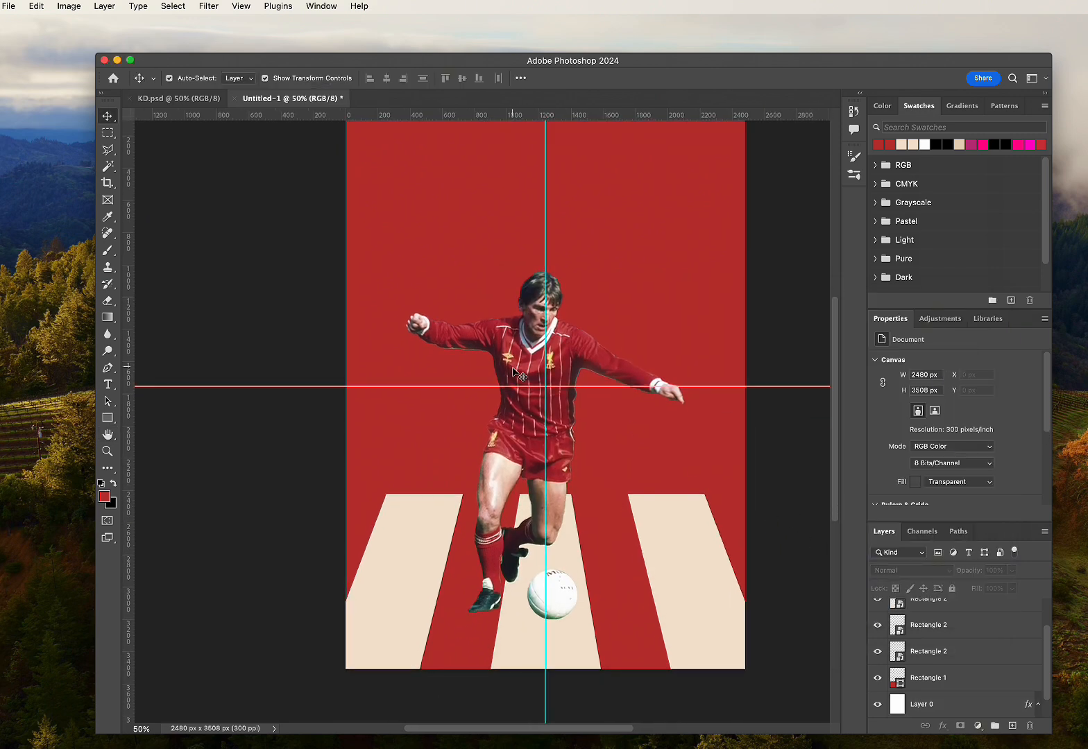
pyautogui.click(564, 404)
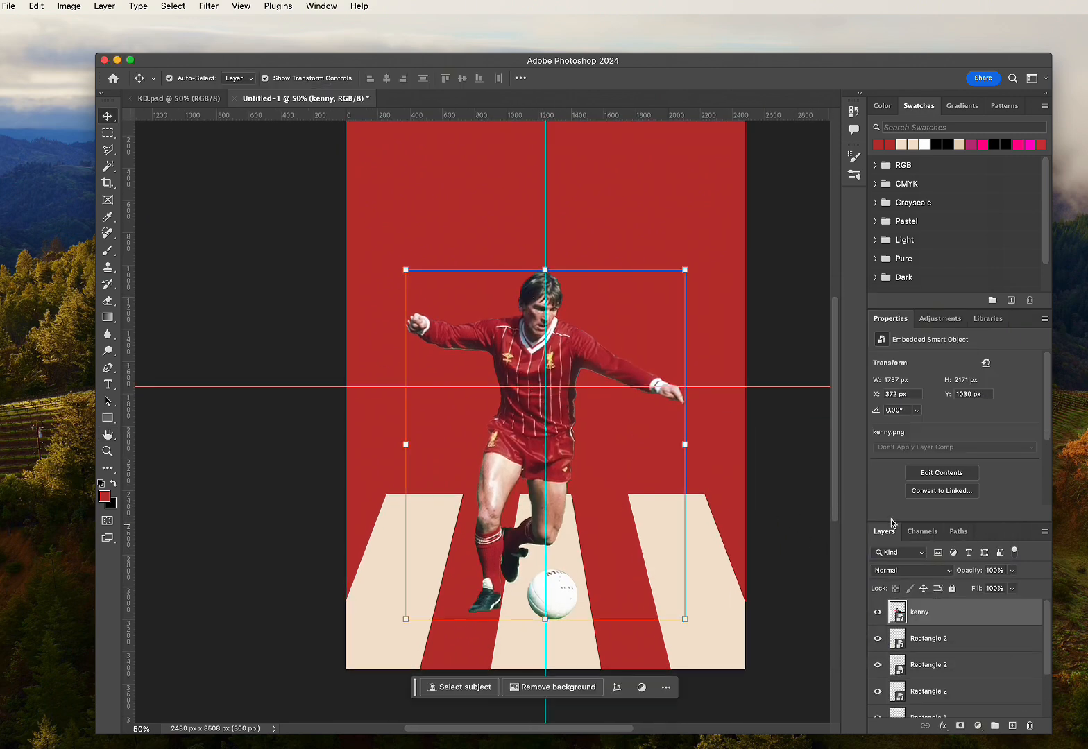
pyautogui.click(978, 726)
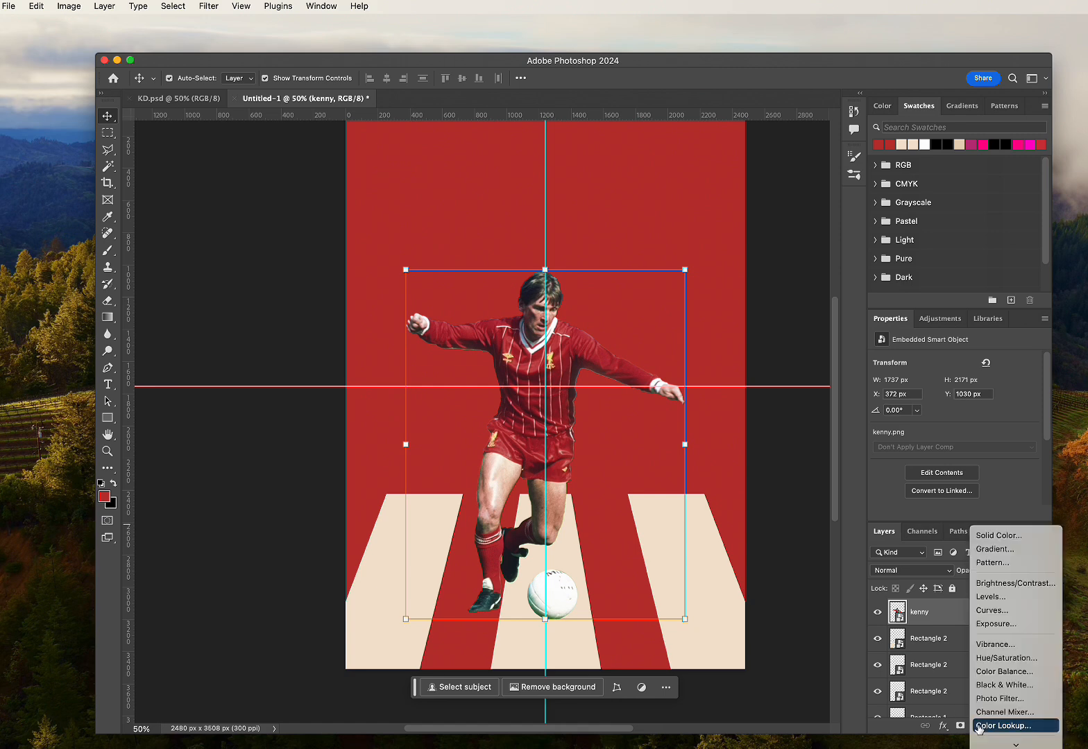
pyautogui.scroll(-3, 1013, 687)
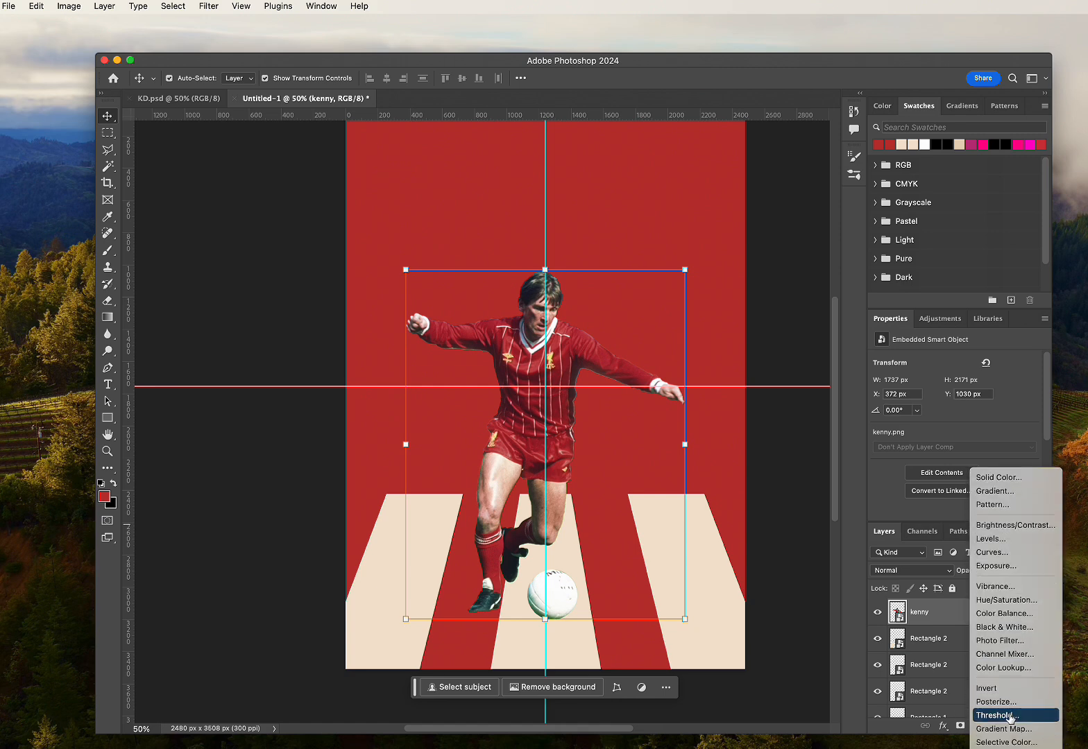
pyautogui.click(995, 643)
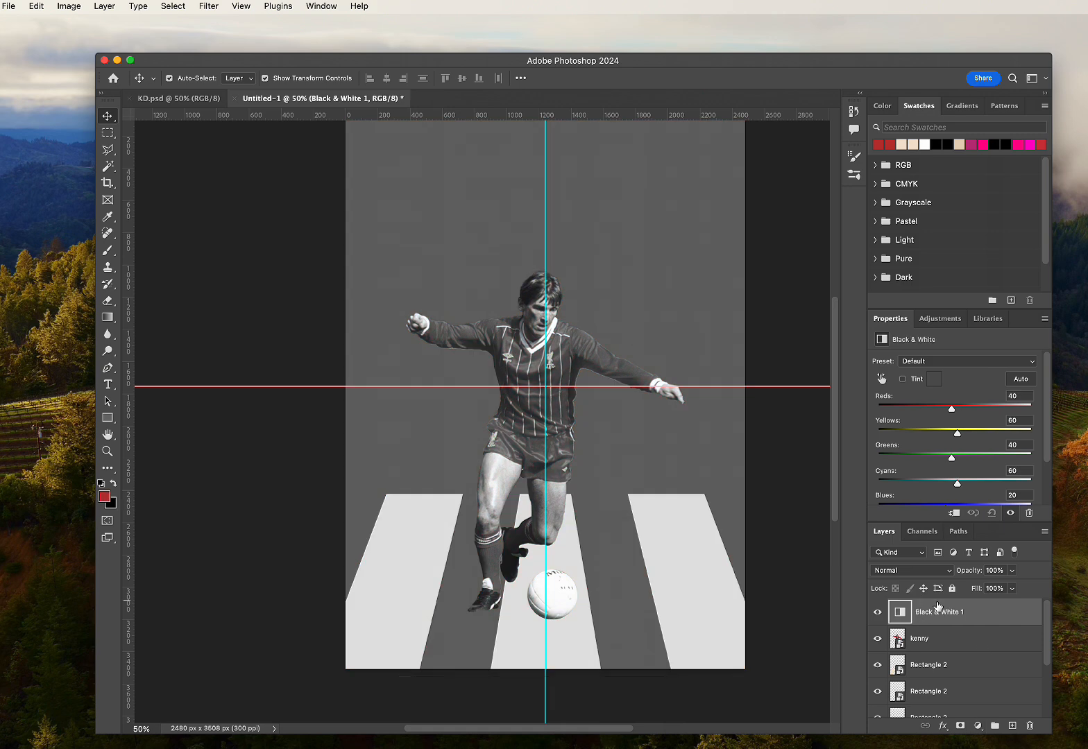
pyautogui.click(953, 513)
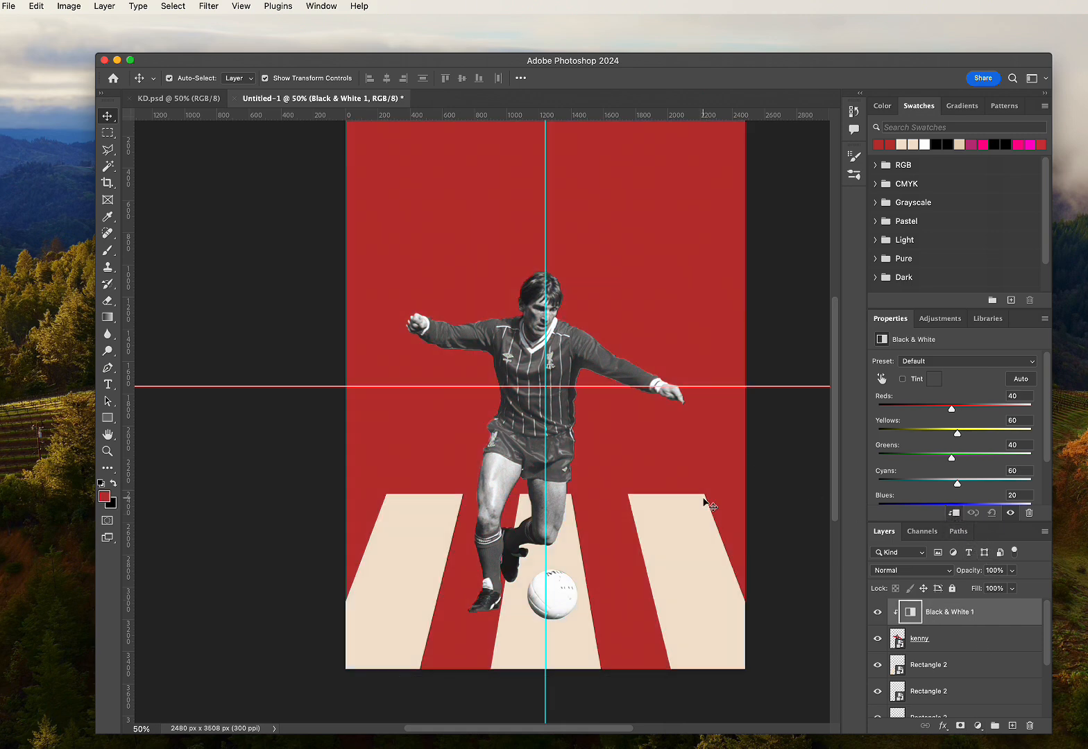
# - Add a Posterize adjustment clipped to the player without a layer mask and set its levels to 10
pyautogui.click(978, 726)
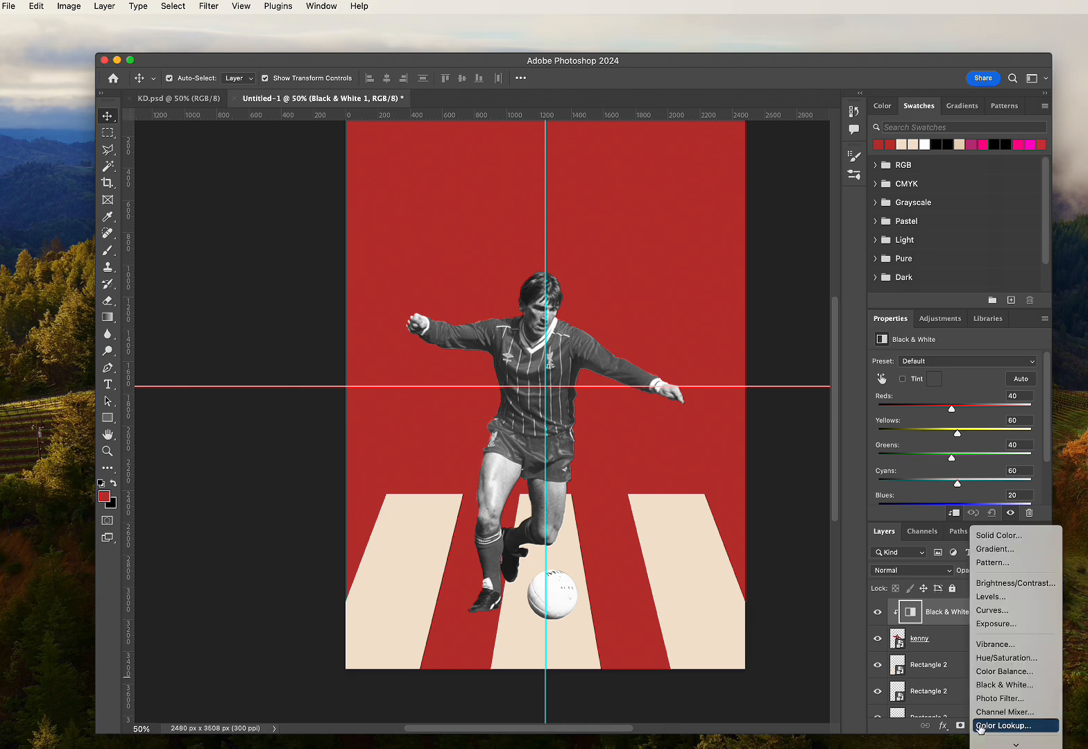
pyautogui.click(1003, 702)
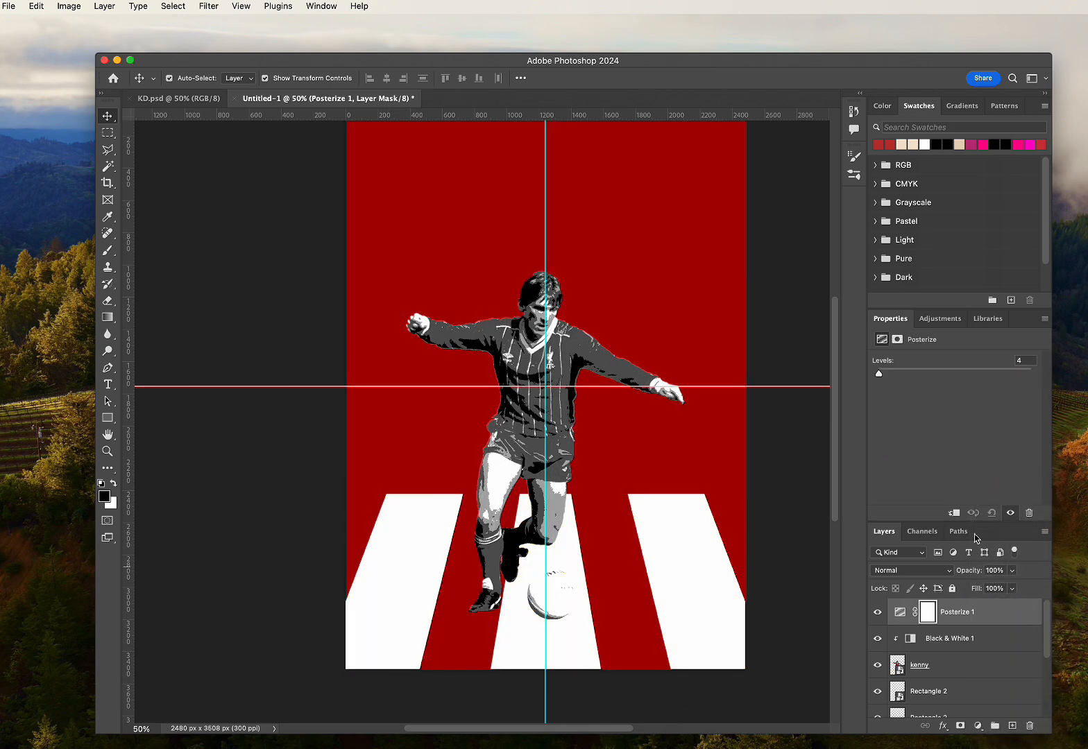
pyautogui.click(953, 513)
pyautogui.press('Delete')
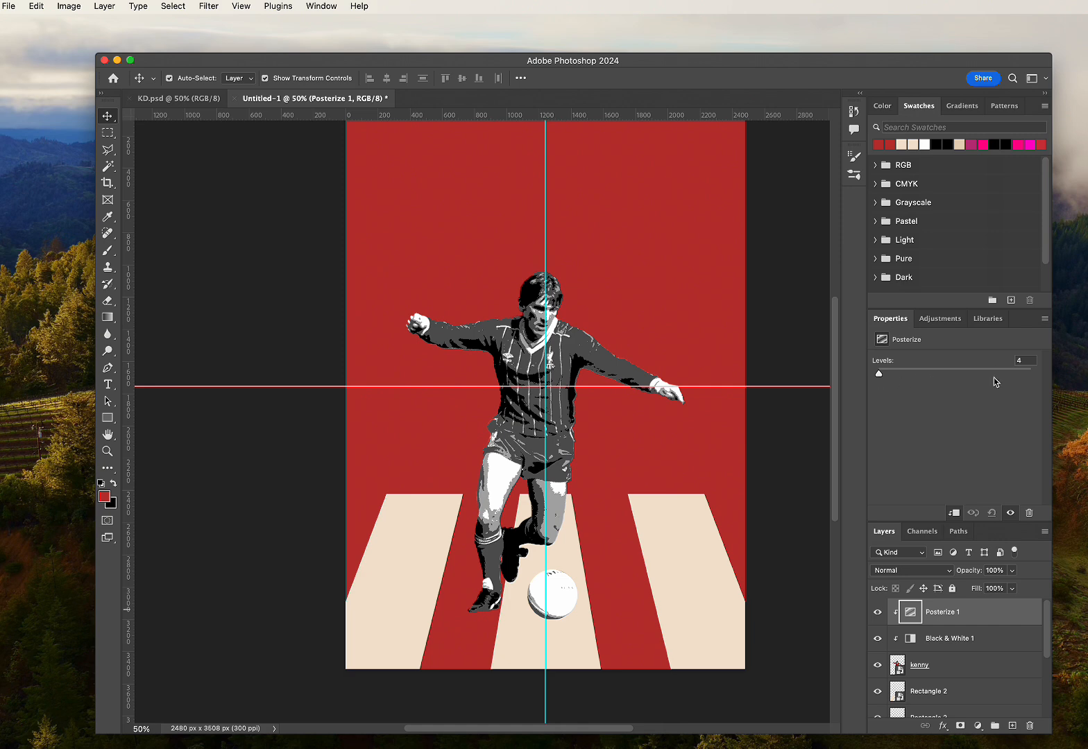
pyautogui.moveTo(879, 375); pyautogui.dragTo(882, 377)
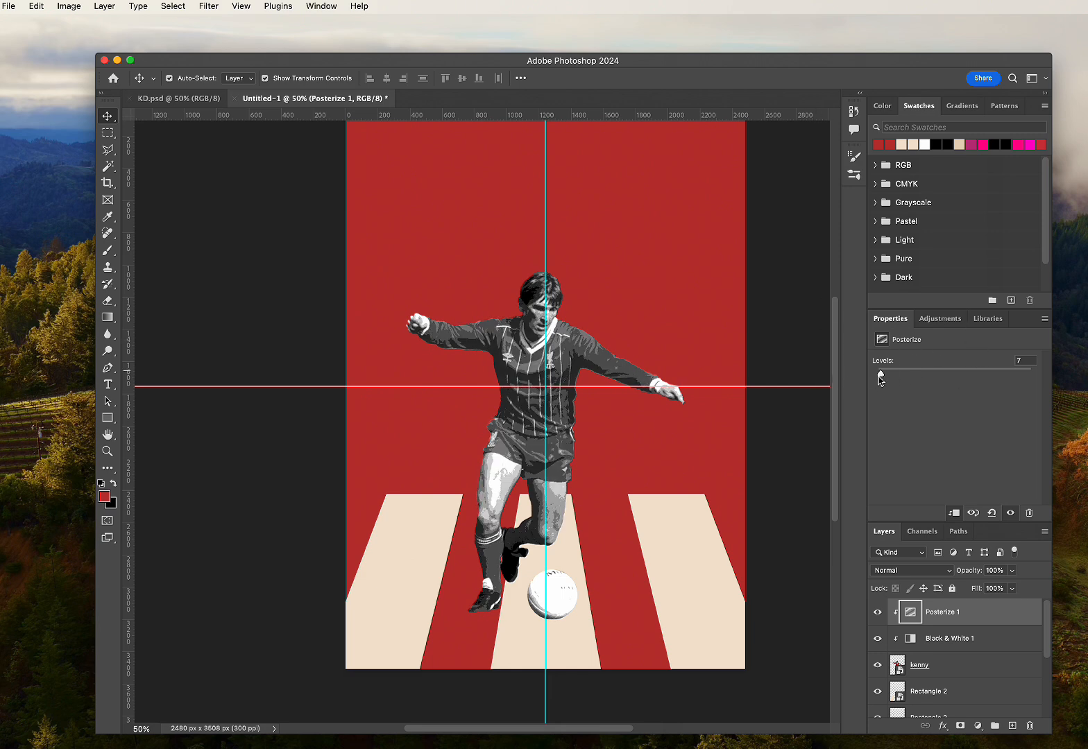
pyautogui.moveTo(879, 375); pyautogui.dragTo(884, 379)
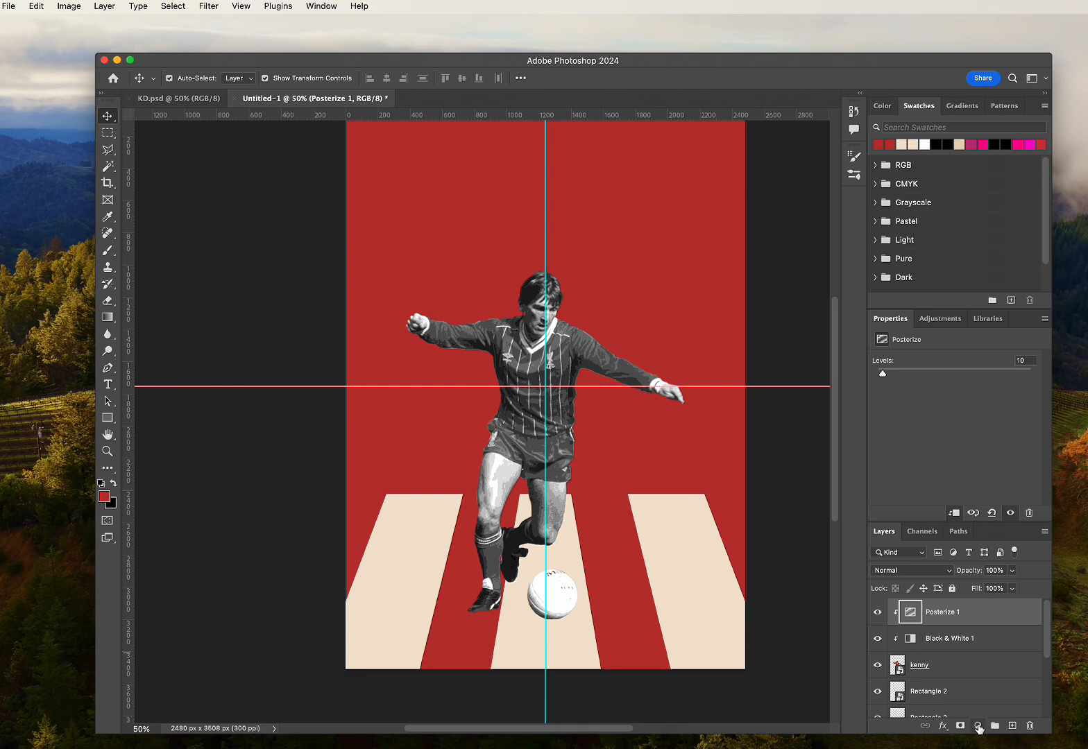
# - Create an empty layer between the Black & White and Posterize adjustments, convert it to a smart object and open its contents
pyautogui.click(958, 637)
pyautogui.click(1012, 727)
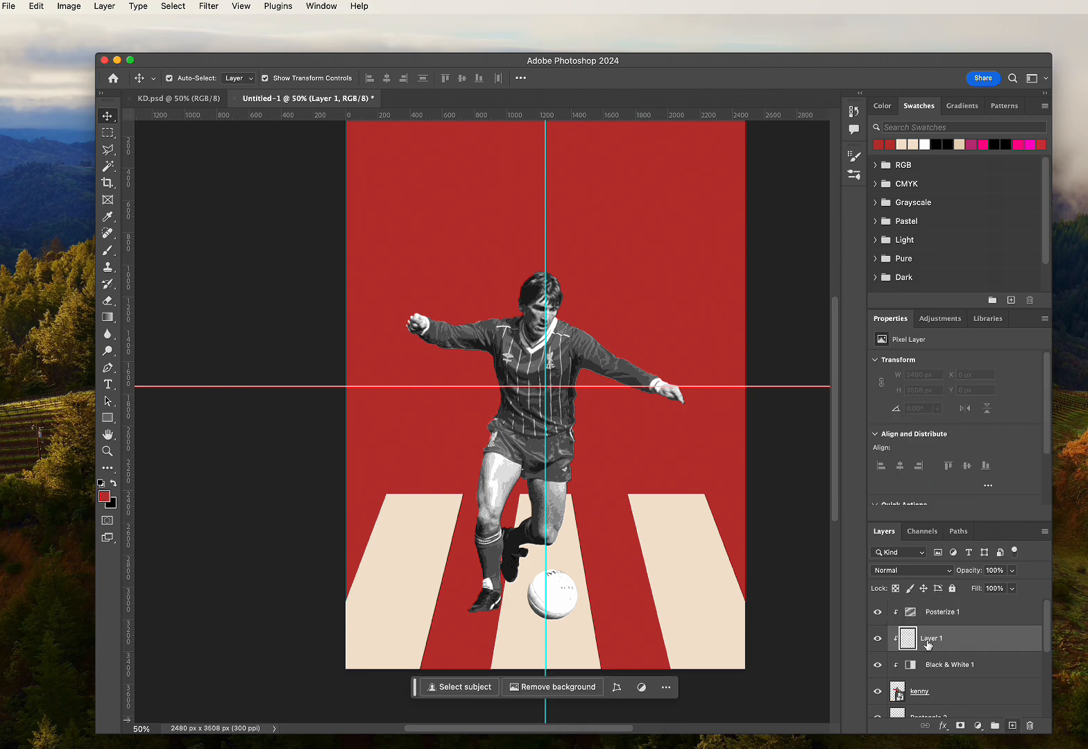
pyautogui.click(1044, 531)
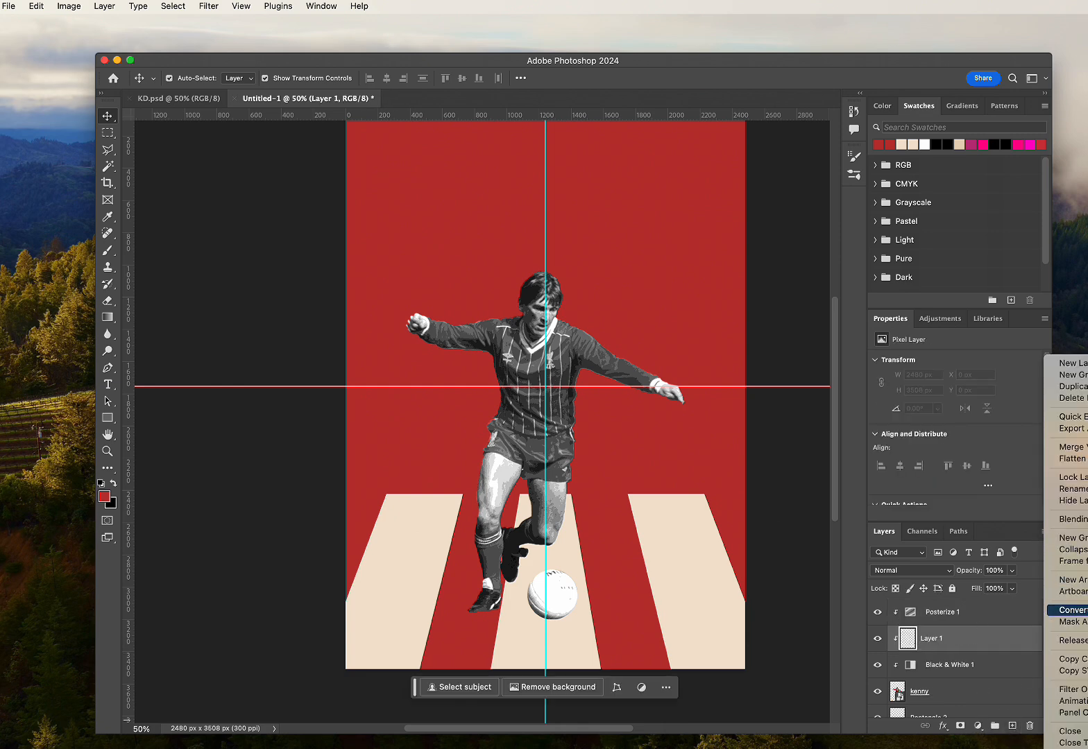
pyautogui.click(1072, 611)
pyautogui.doubleClick(907, 639)
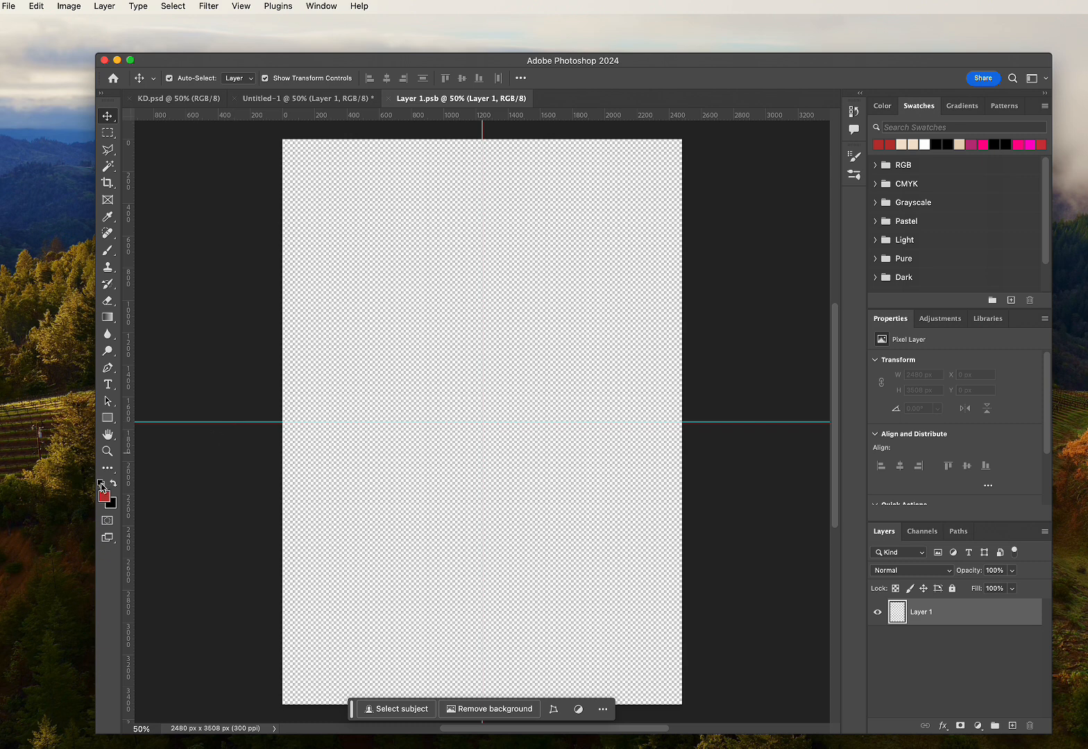
# - Draw a black rectangle about 2561 x 3560 px that covers the entire smart object canvas, using the default colors
pyautogui.click(101, 483)
pyautogui.click(107, 418)
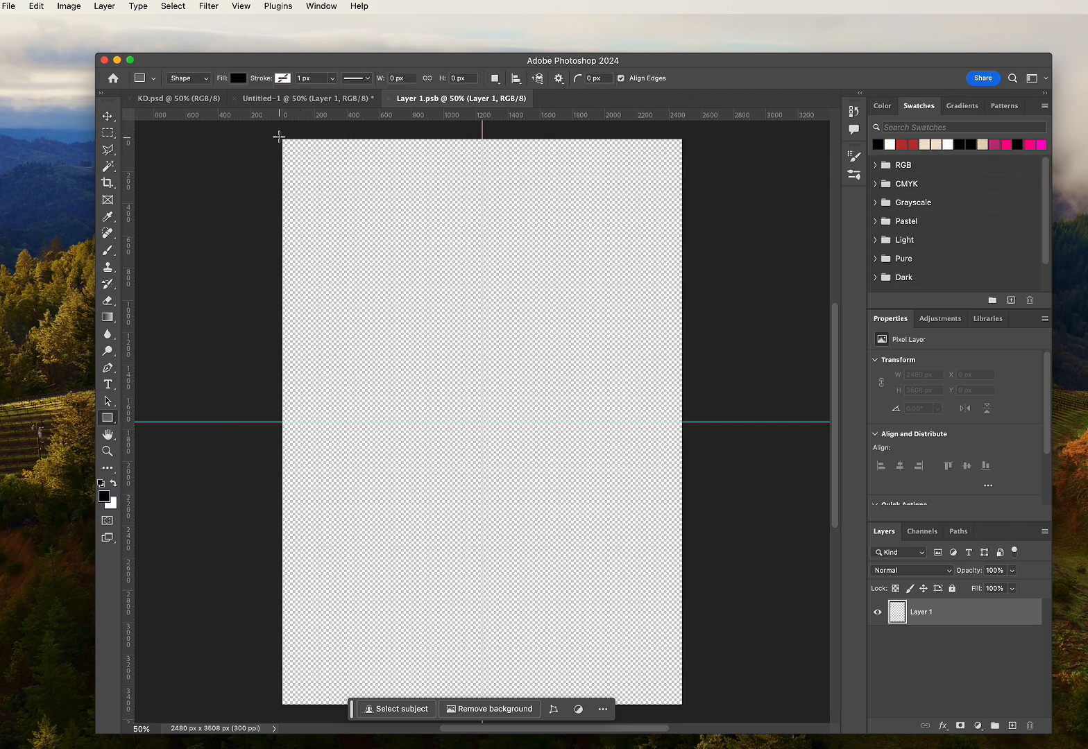
pyautogui.moveTo(278, 137); pyautogui.dragTo(689, 705)
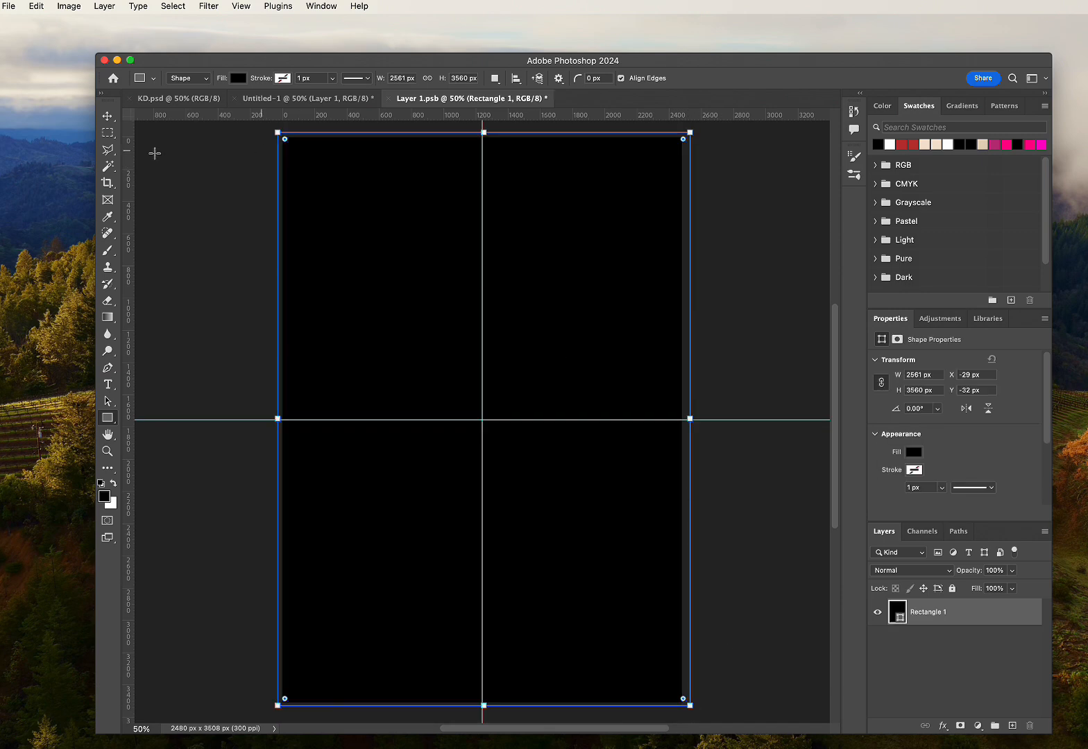
pyautogui.click(107, 115)
pyautogui.click(811, 374)
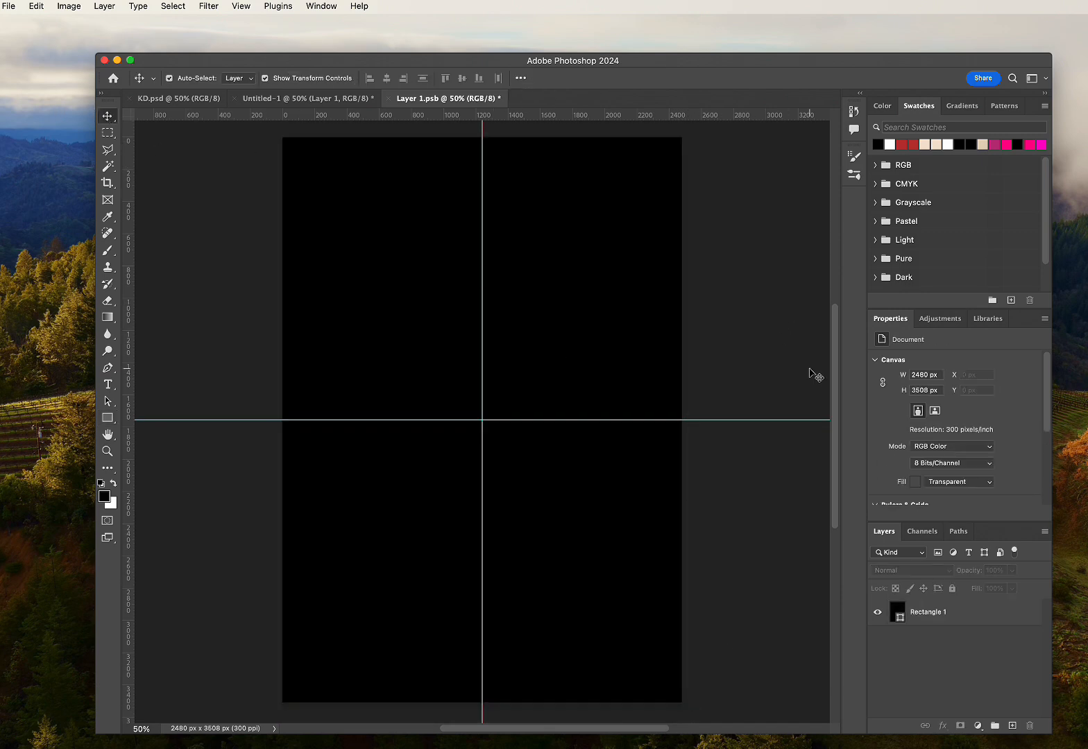
# - Convert the black rectangle into a rasterized pixel layer and swap the colors so white is the foreground
pyautogui.click(971, 610)
pyautogui.click(1044, 531)
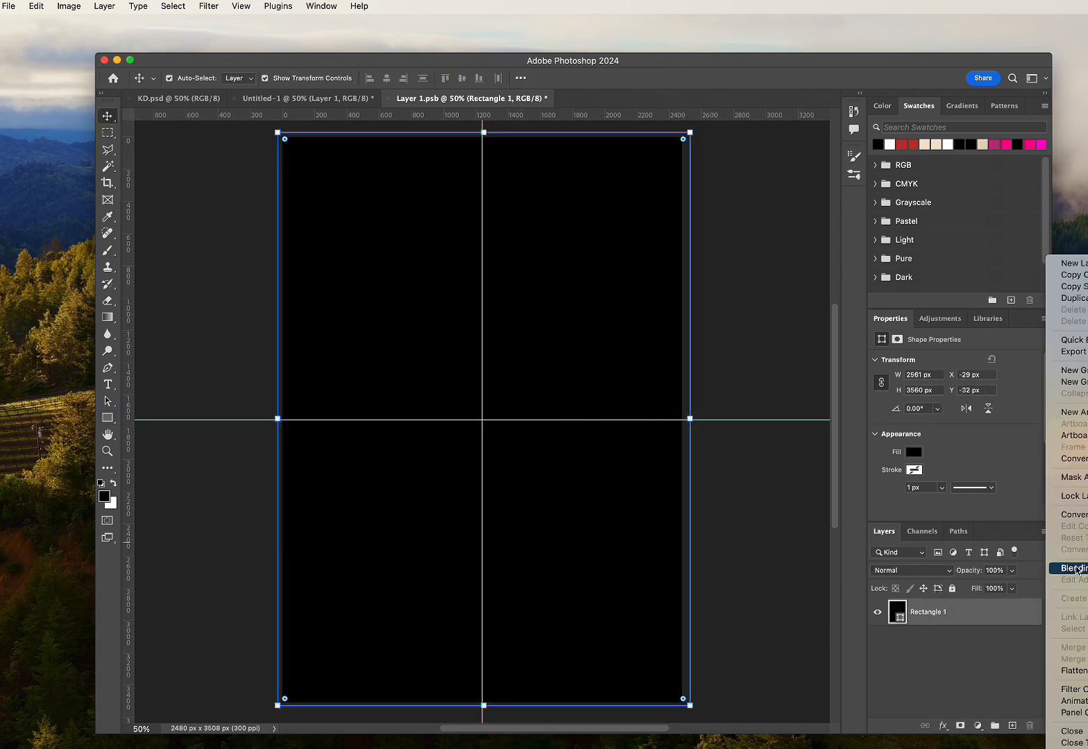
pyautogui.click(1075, 517)
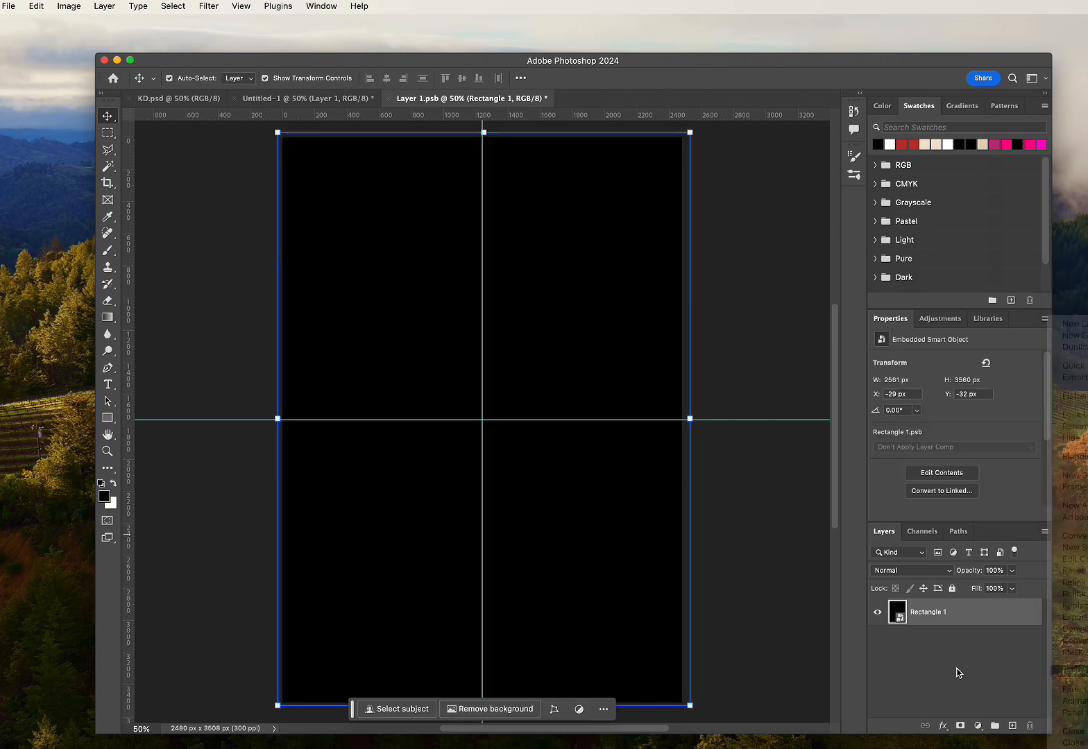
pyautogui.press('super+z')
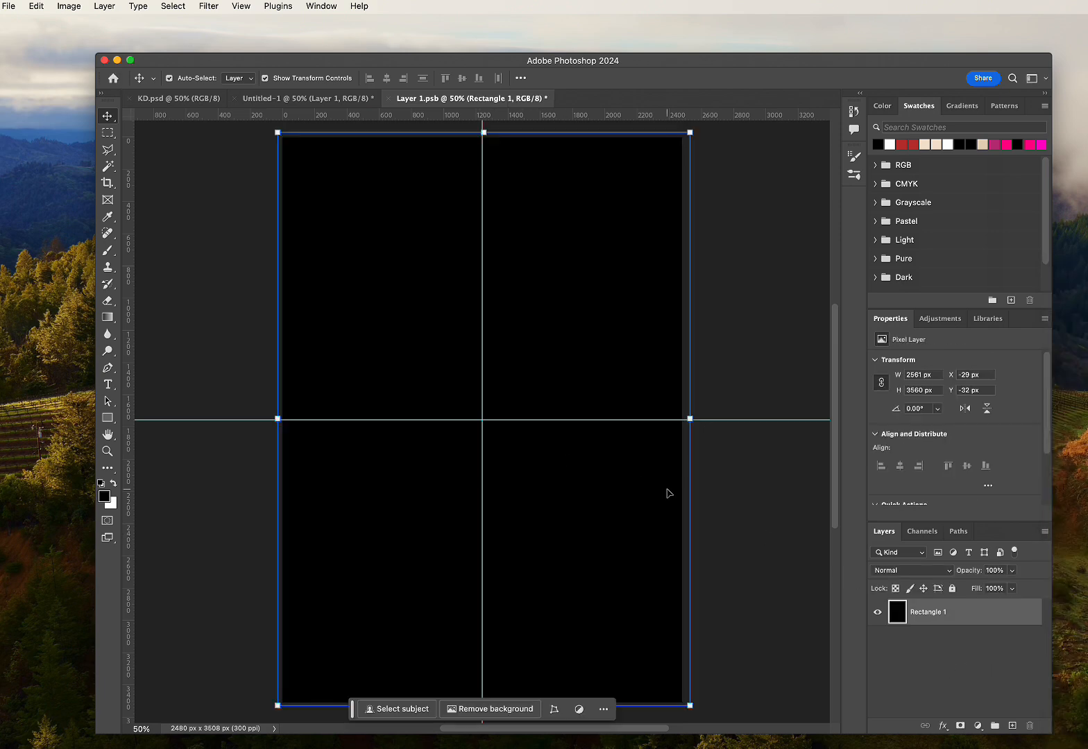
pyautogui.click(778, 504)
pyautogui.press('x')
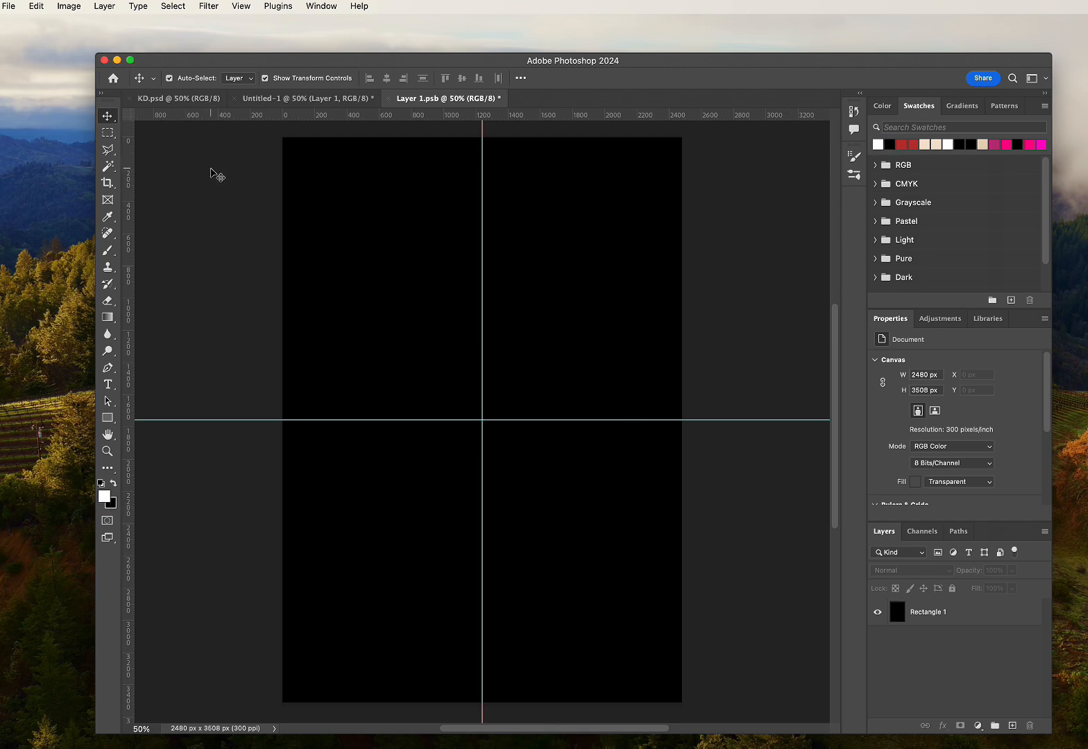
# - Apply the Filter Gallery's Reticulation effect to the black rectangle with density 25 and foreground and background levels 0
pyautogui.click(292, 136)
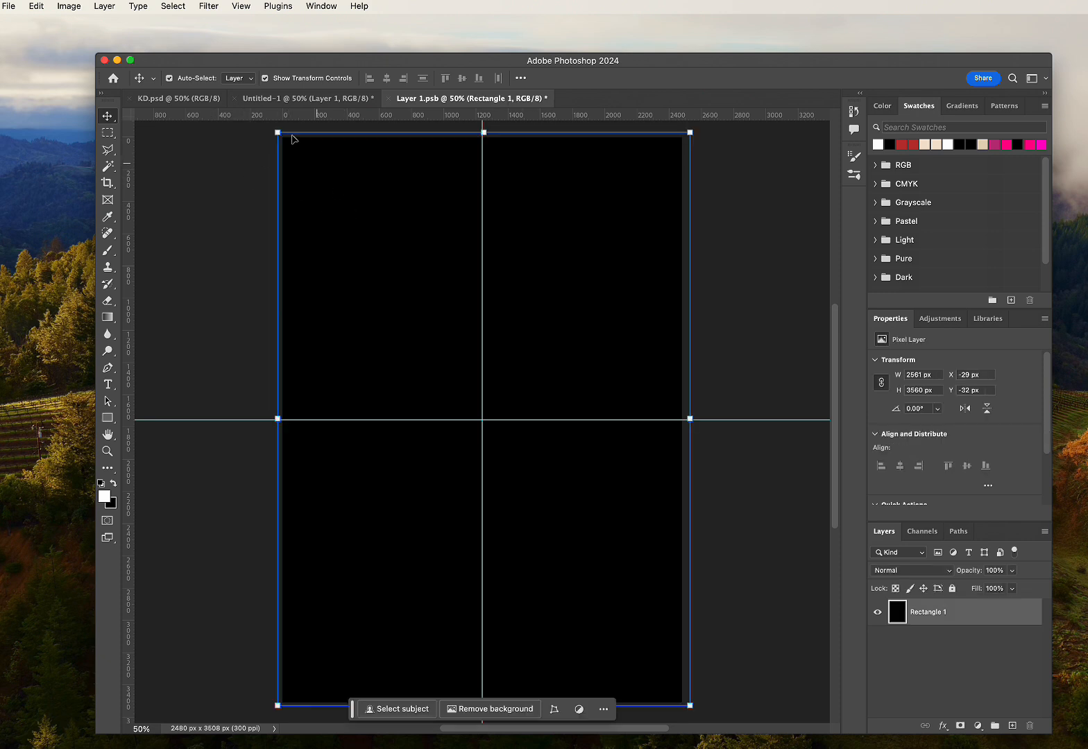
pyautogui.click(217, 7)
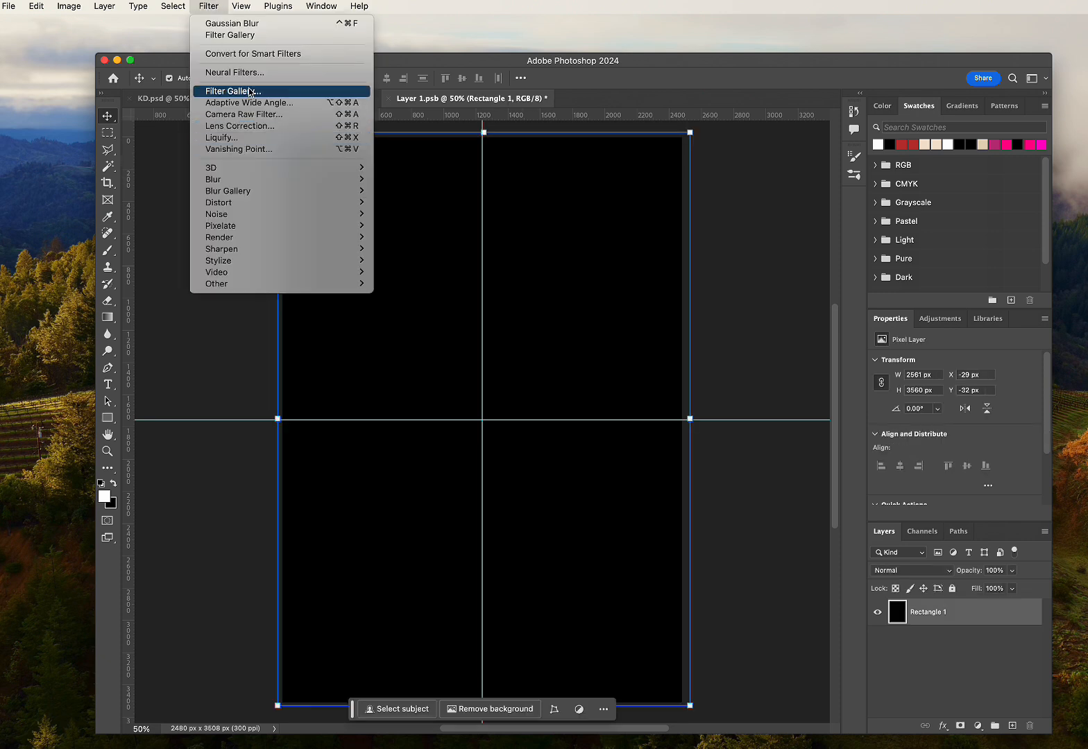
pyautogui.click(251, 91)
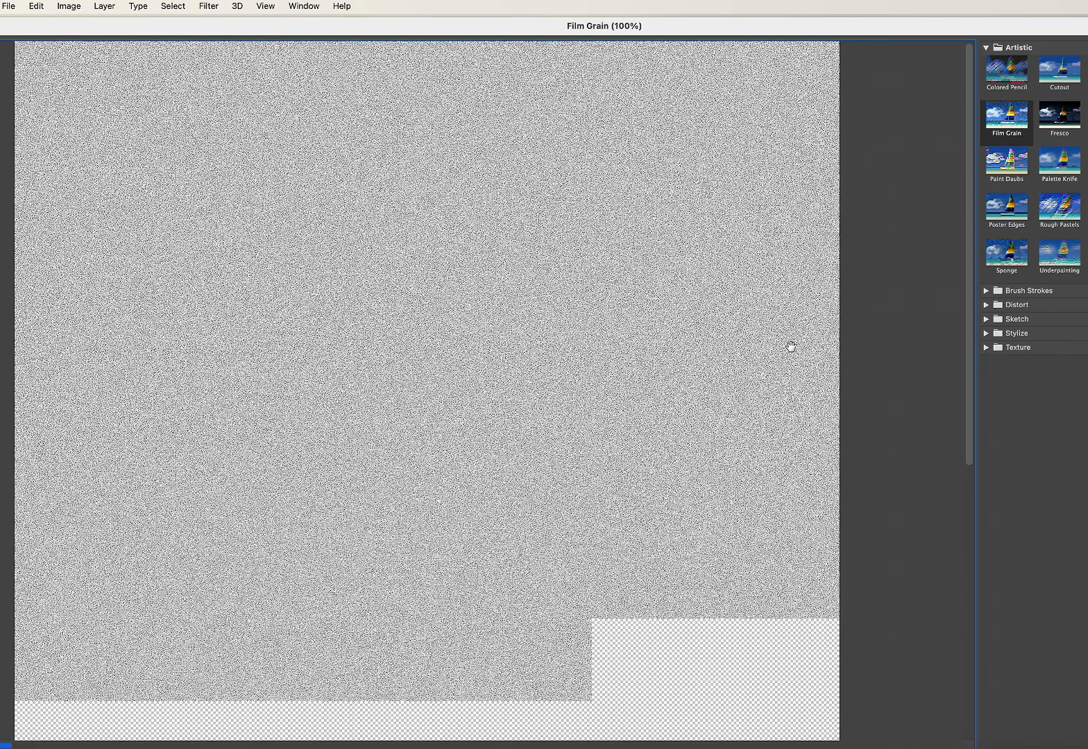
pyautogui.moveTo(847, 28); pyautogui.dragTo(605, 28)
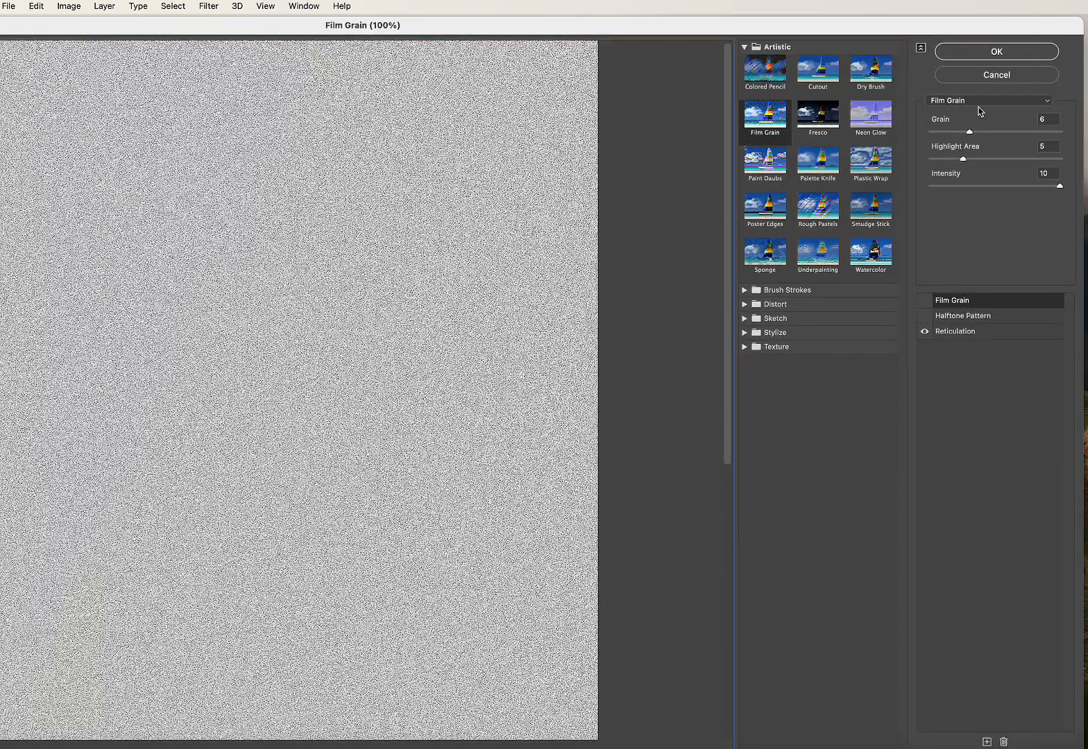
pyautogui.click(974, 327)
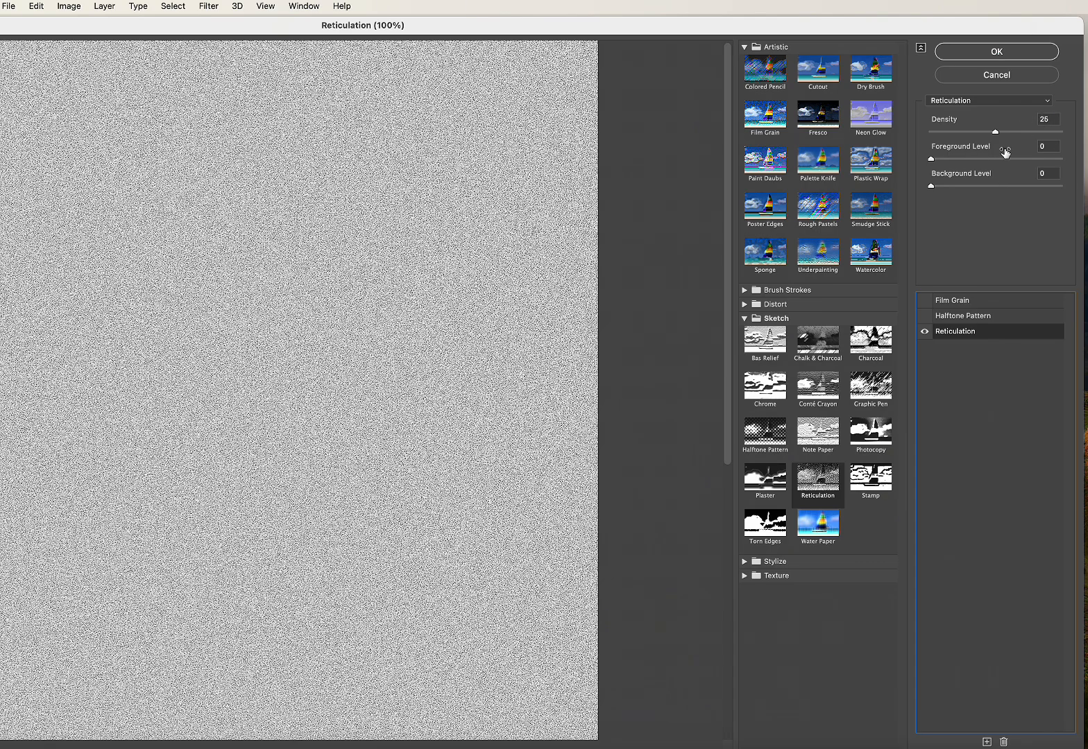
pyautogui.click(996, 52)
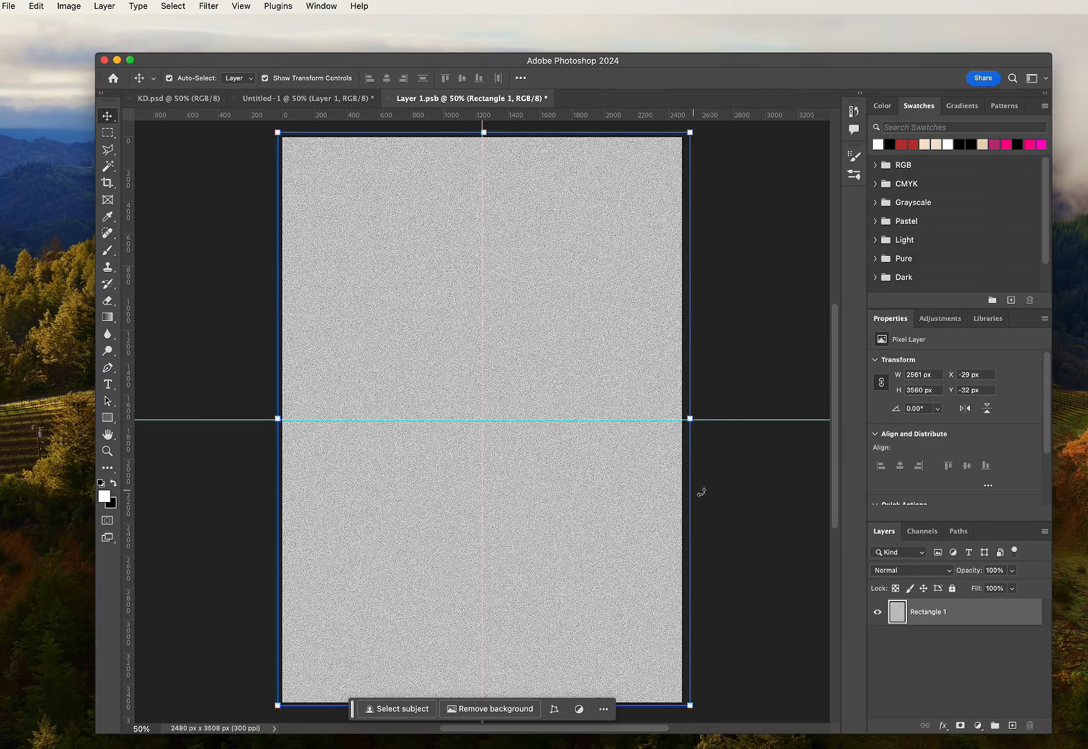
pyautogui.press('Return')
pyautogui.click(719, 453)
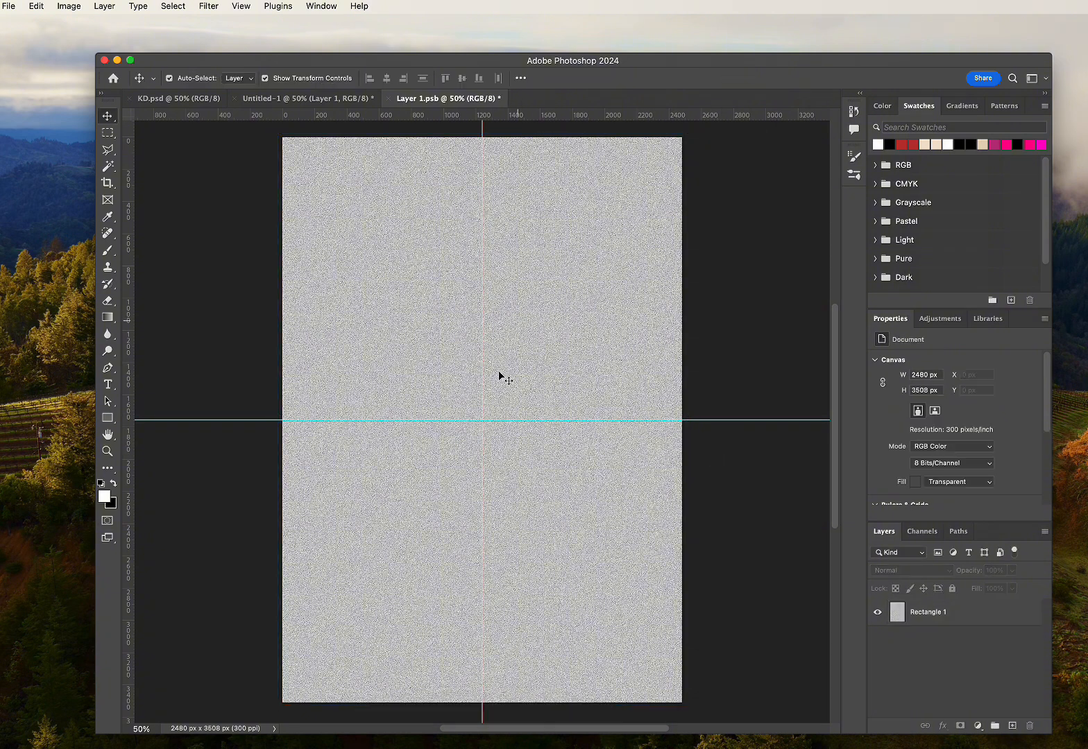
# - Save and close the grain smart object, returning to the Untitled-1 poster document
pyautogui.click(391, 98)
pyautogui.click(626, 270)
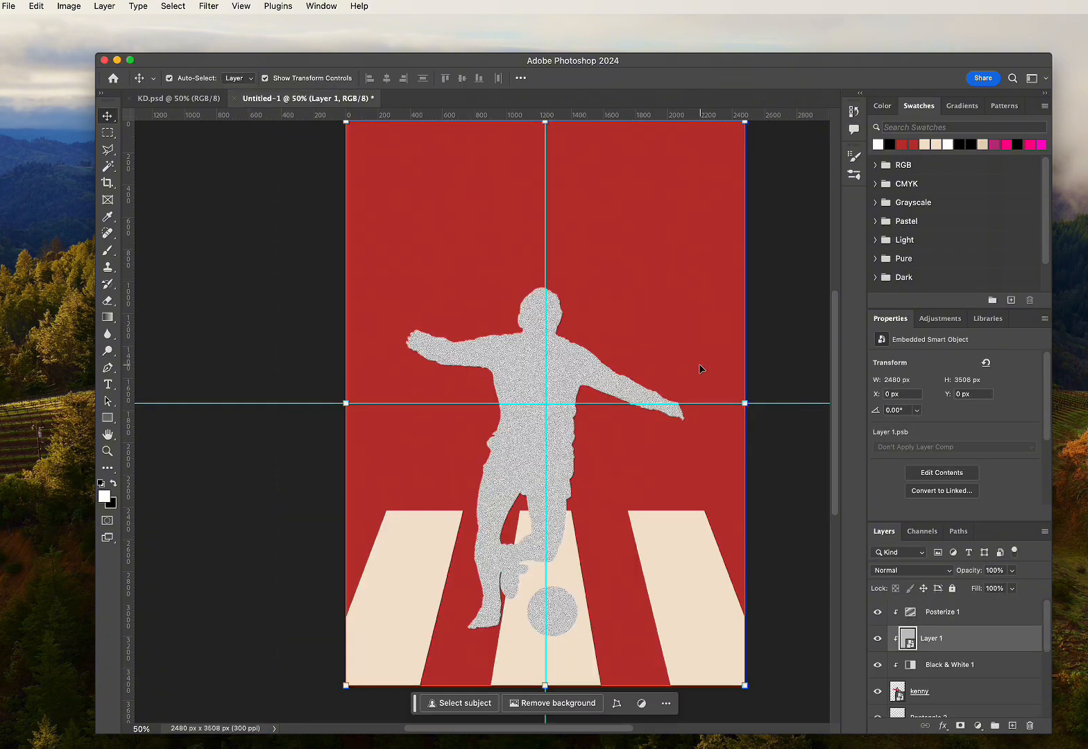
pyautogui.click(824, 431)
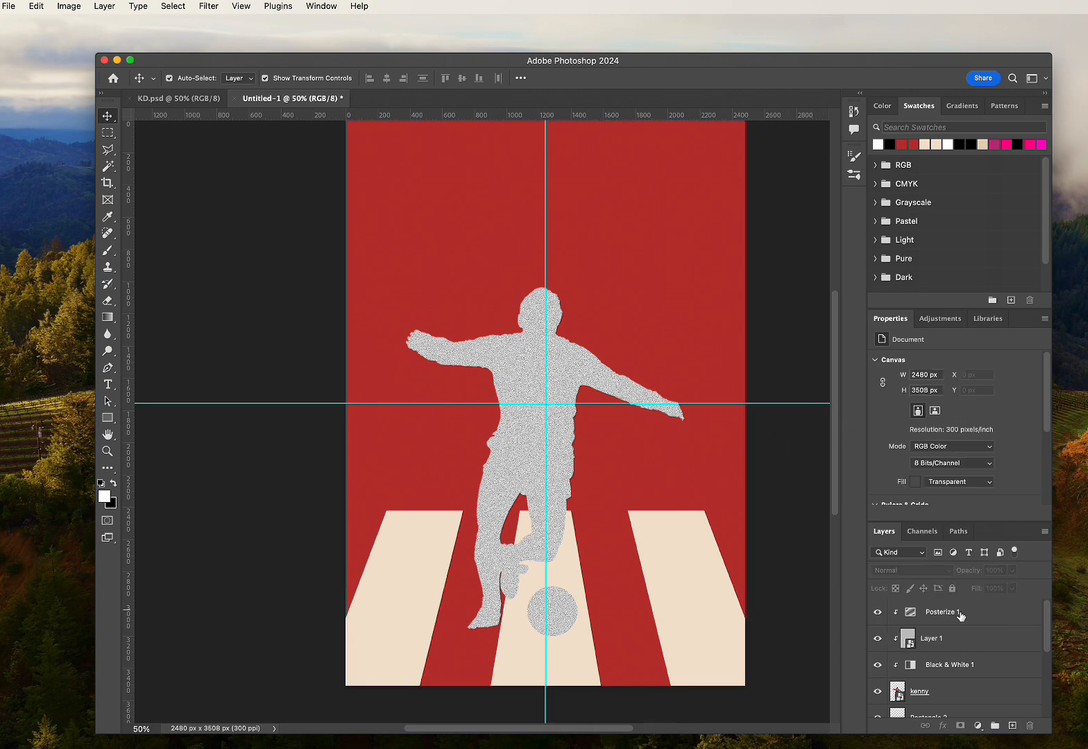
# - Reduce the opacity of the clipped grain Layer 1 over the player to 25%
pyautogui.click(956, 647)
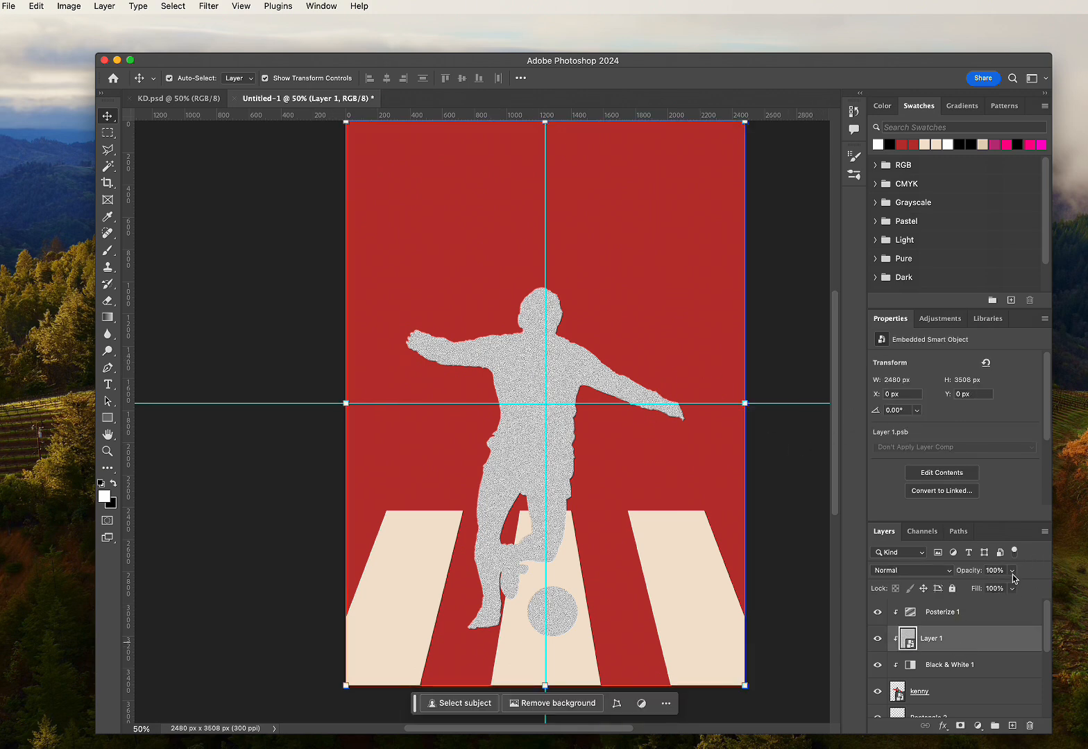
pyautogui.click(1012, 571)
pyautogui.moveTo(1003, 591); pyautogui.dragTo(967, 588)
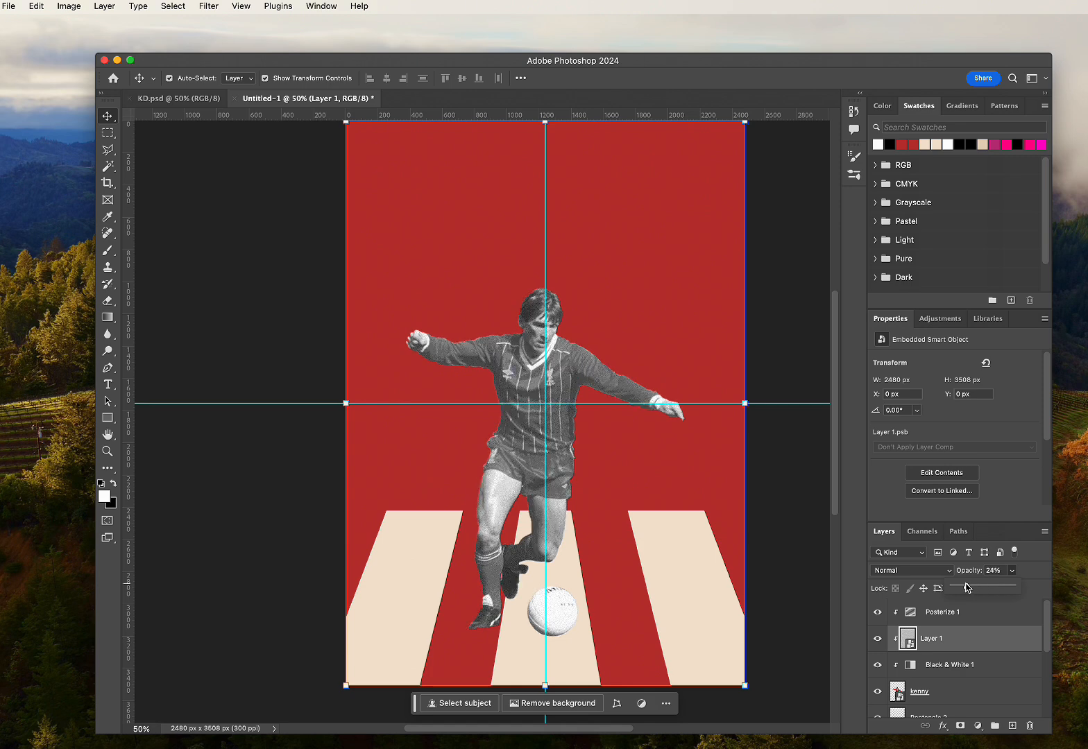
pyautogui.click(789, 551)
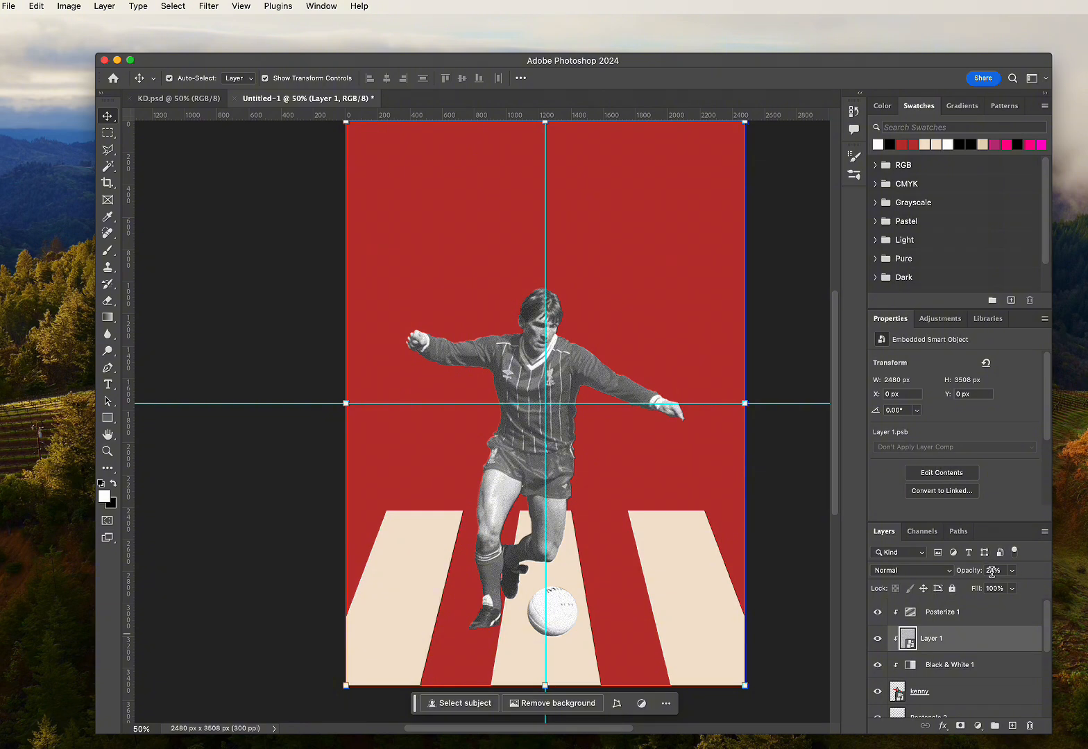
pyautogui.click(992, 570)
pyautogui.write('25')
pyautogui.click(817, 553)
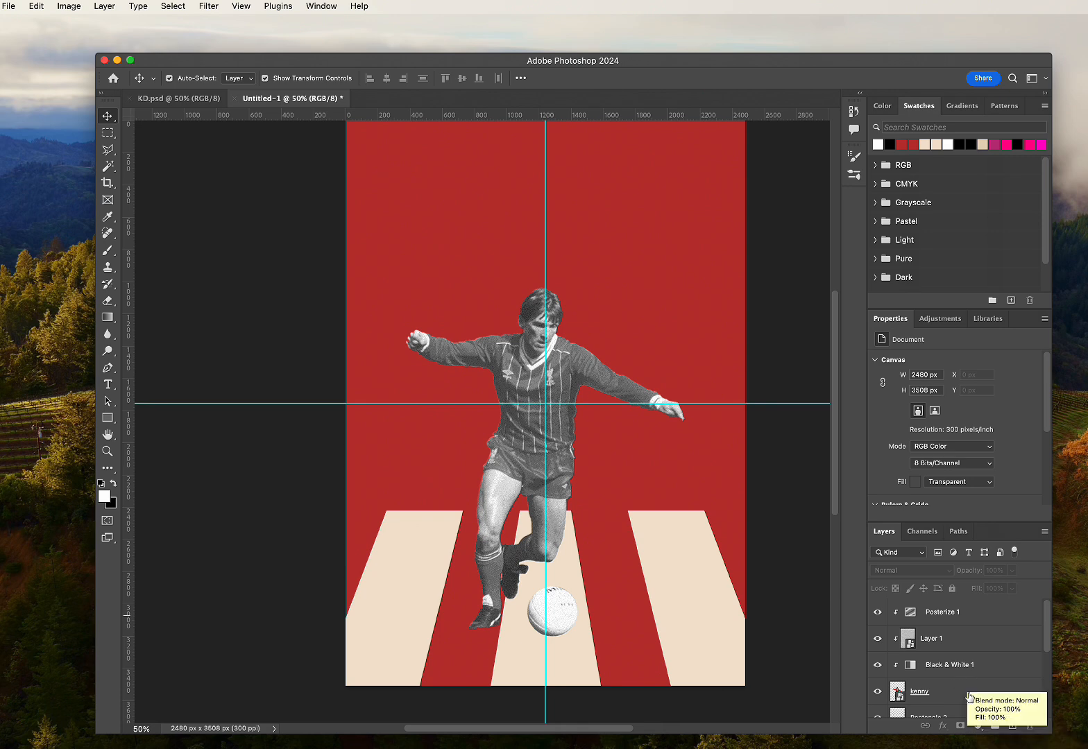
# - Add a clipped Threshold adjustment directly above the kenny player layer with a threshold level of 81
pyautogui.click(962, 674)
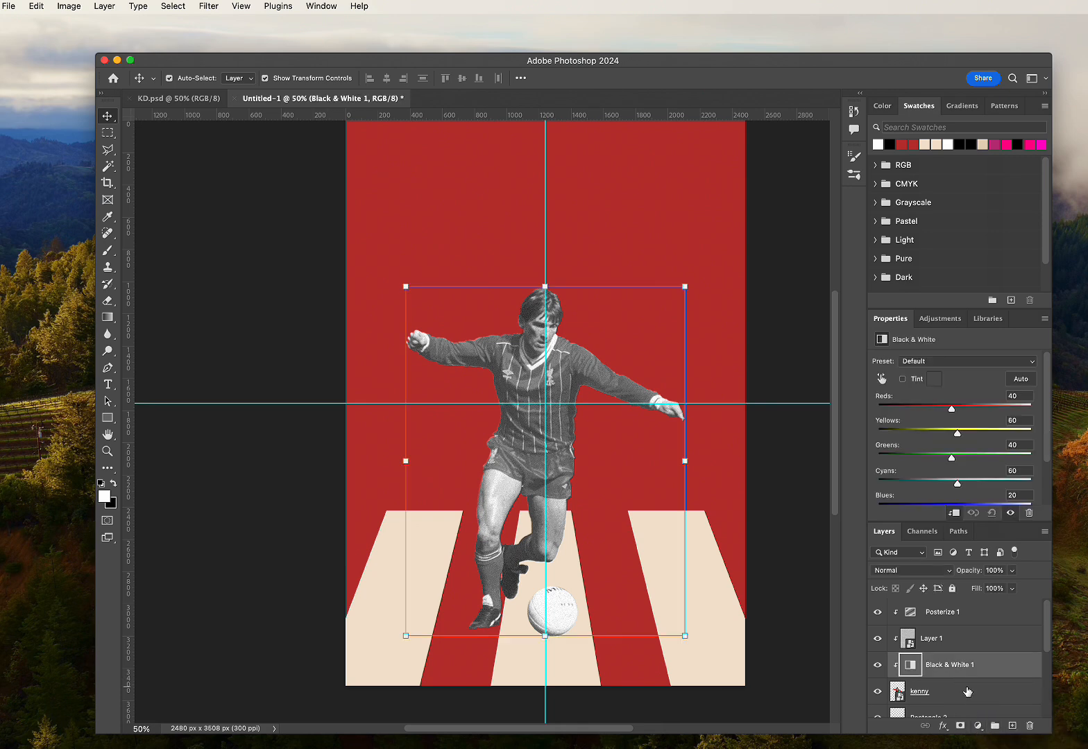
pyautogui.click(964, 691)
pyautogui.click(977, 725)
pyautogui.scroll(-3, 997, 717)
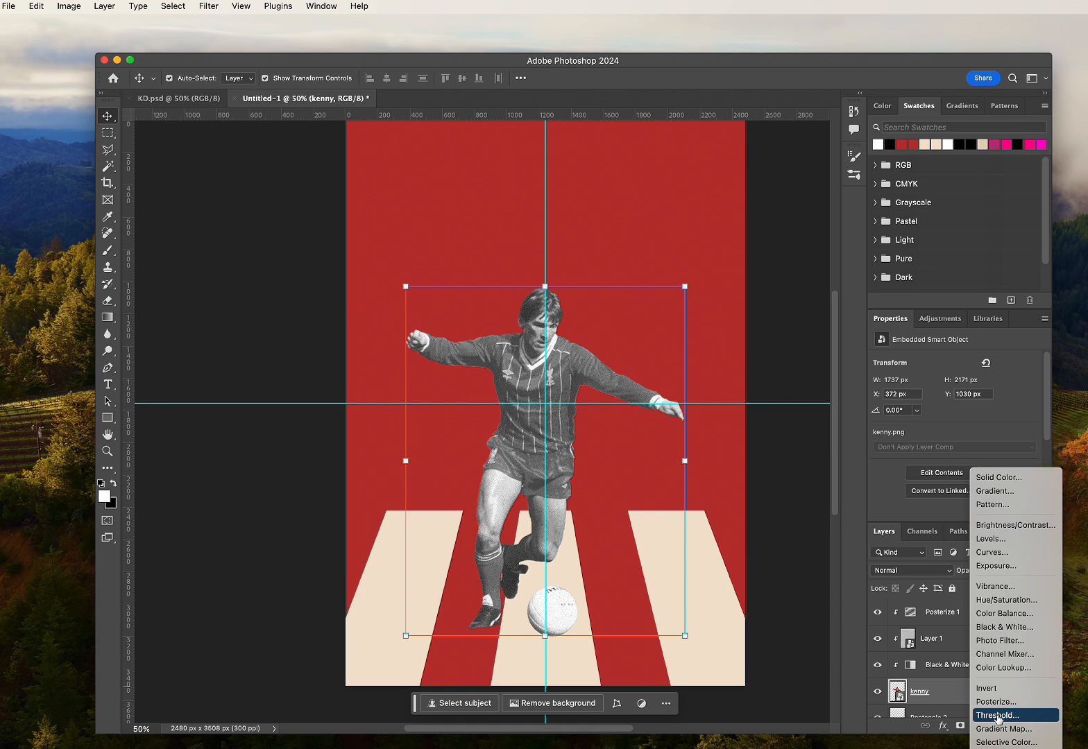
pyautogui.click(998, 716)
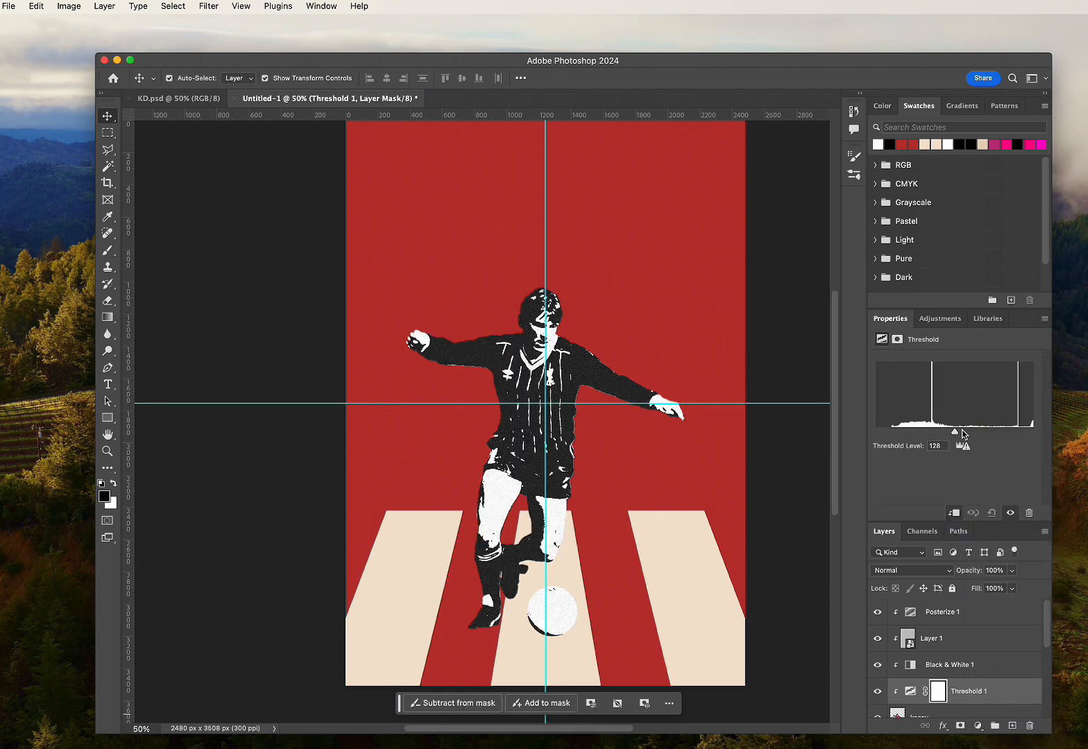
pyautogui.moveTo(956, 435); pyautogui.dragTo(926, 431)
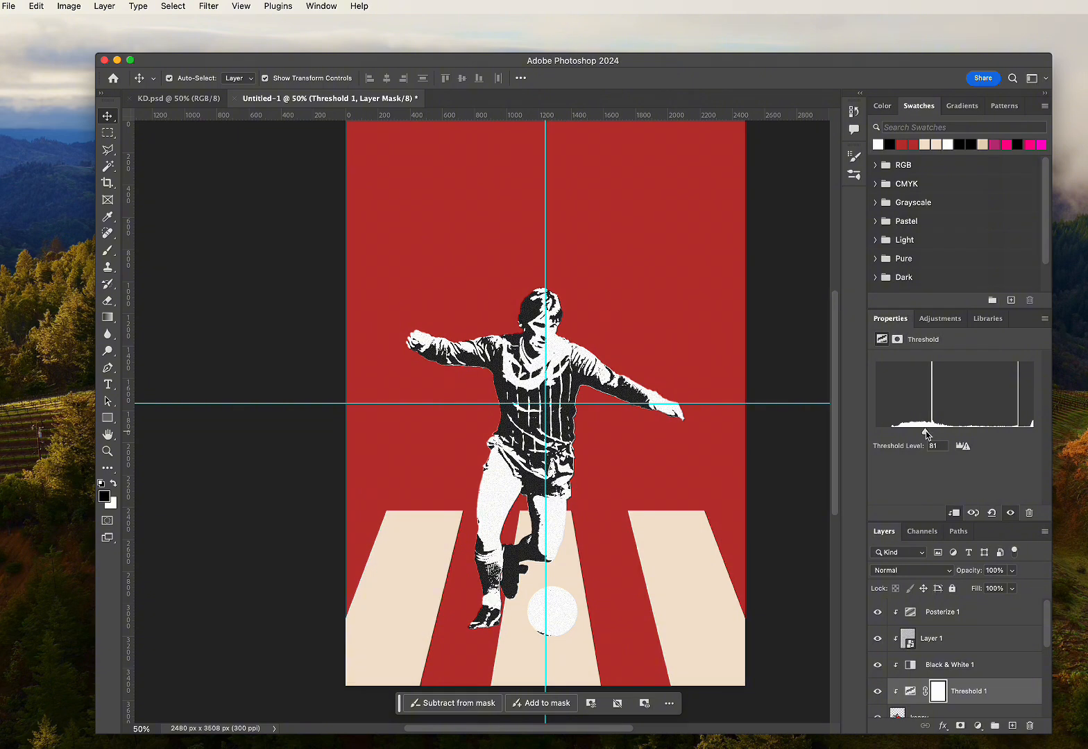
# - Set the Threshold adjustment's level to 80 and lower its layer opacity to 14%
pyautogui.click(1011, 570)
pyautogui.moveTo(1014, 589); pyautogui.dragTo(957, 587)
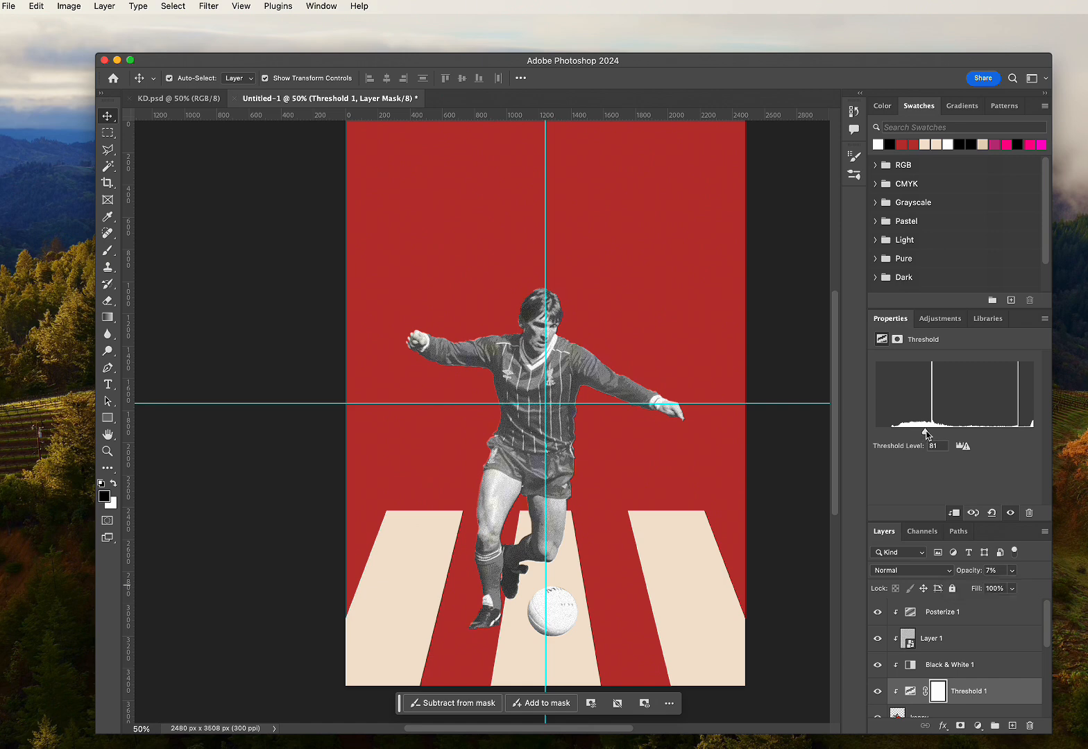
pyautogui.moveTo(926, 432)
pyautogui.mouseDown()
pyautogui.moveTo(934, 435)
pyautogui.moveTo(926, 434)
pyautogui.mouseUp()
pyautogui.click(1012, 570)
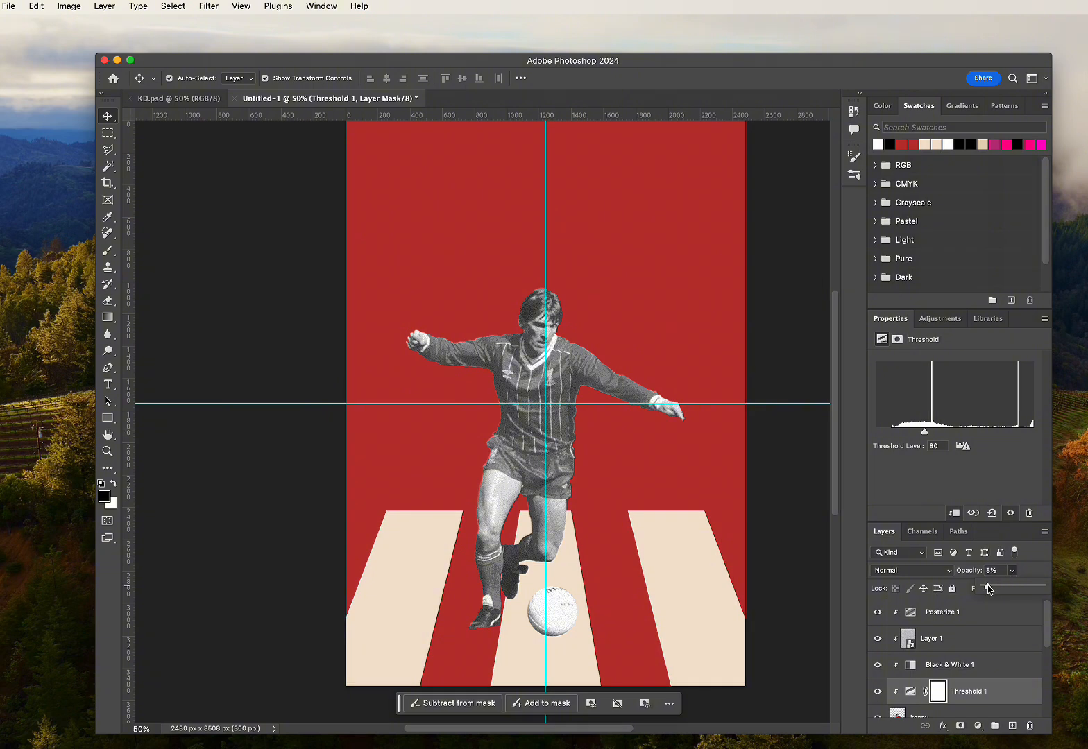
pyautogui.moveTo(990, 590); pyautogui.dragTo(993, 589)
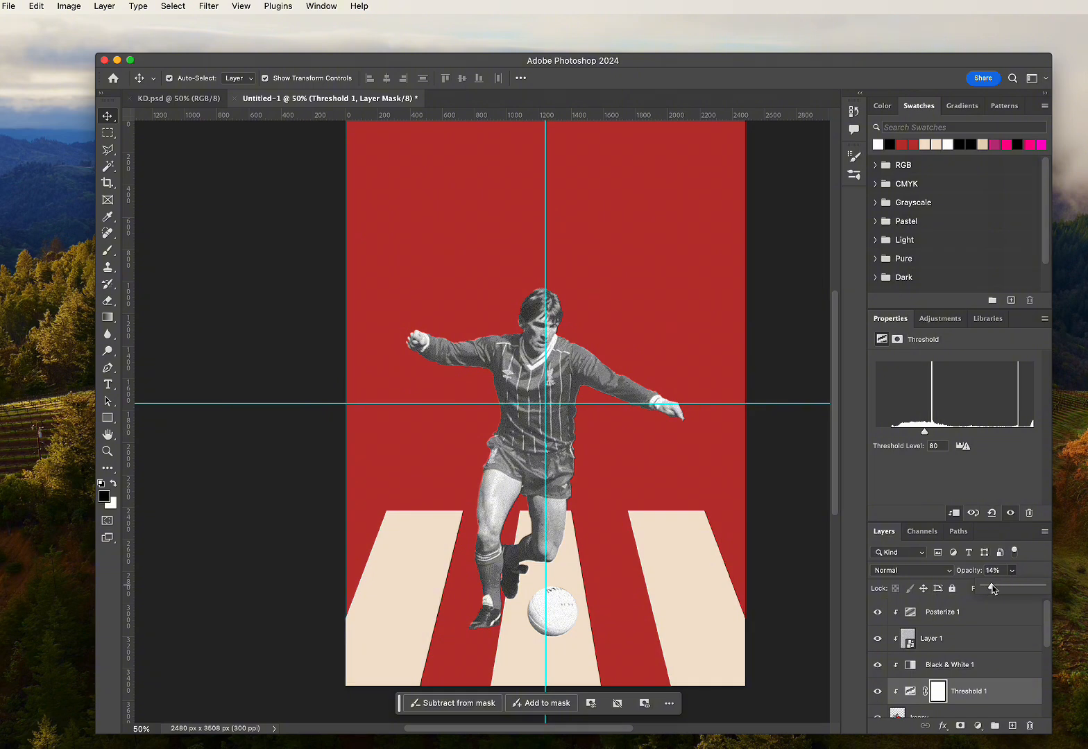
pyautogui.click(784, 496)
# - Add a white Solid Color fill layer above Posterize 1 and clip it to the player
pyautogui.click(969, 608)
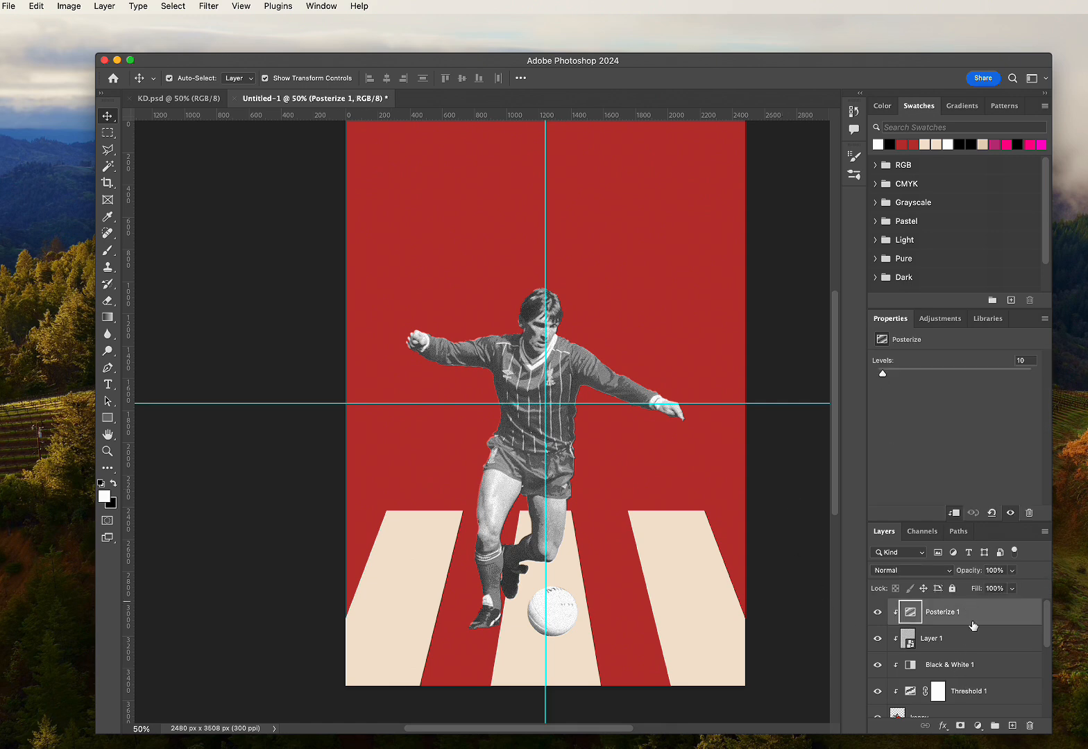
pyautogui.click(977, 725)
pyautogui.click(1008, 540)
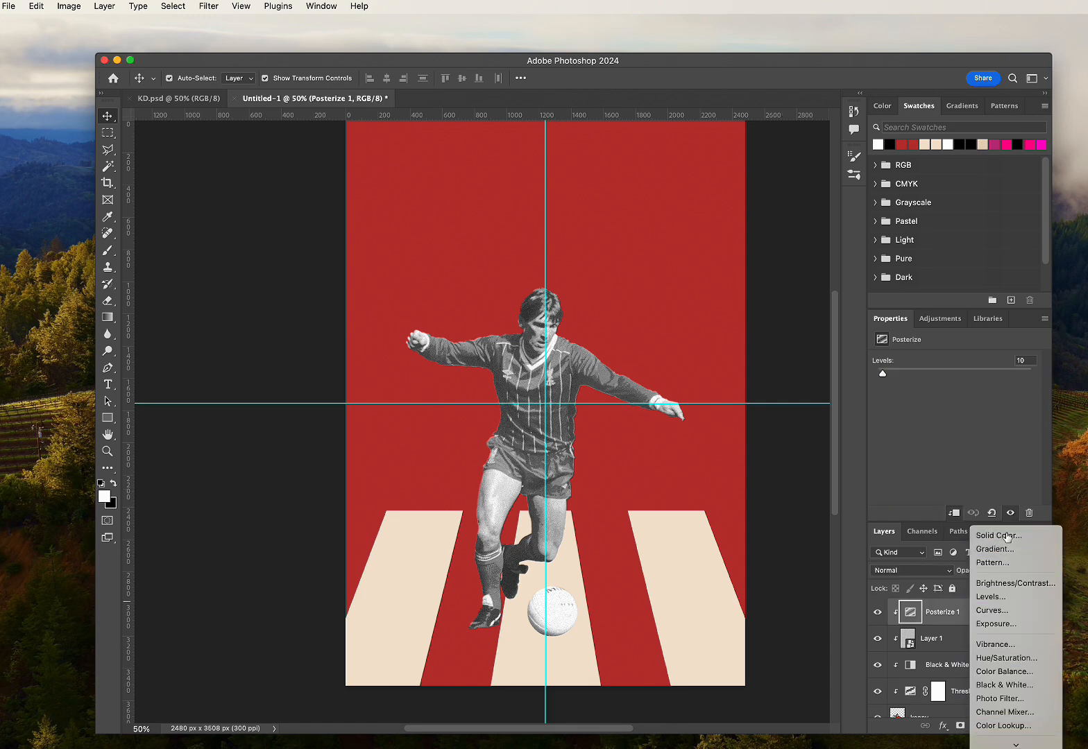
pyautogui.click(1062, 425)
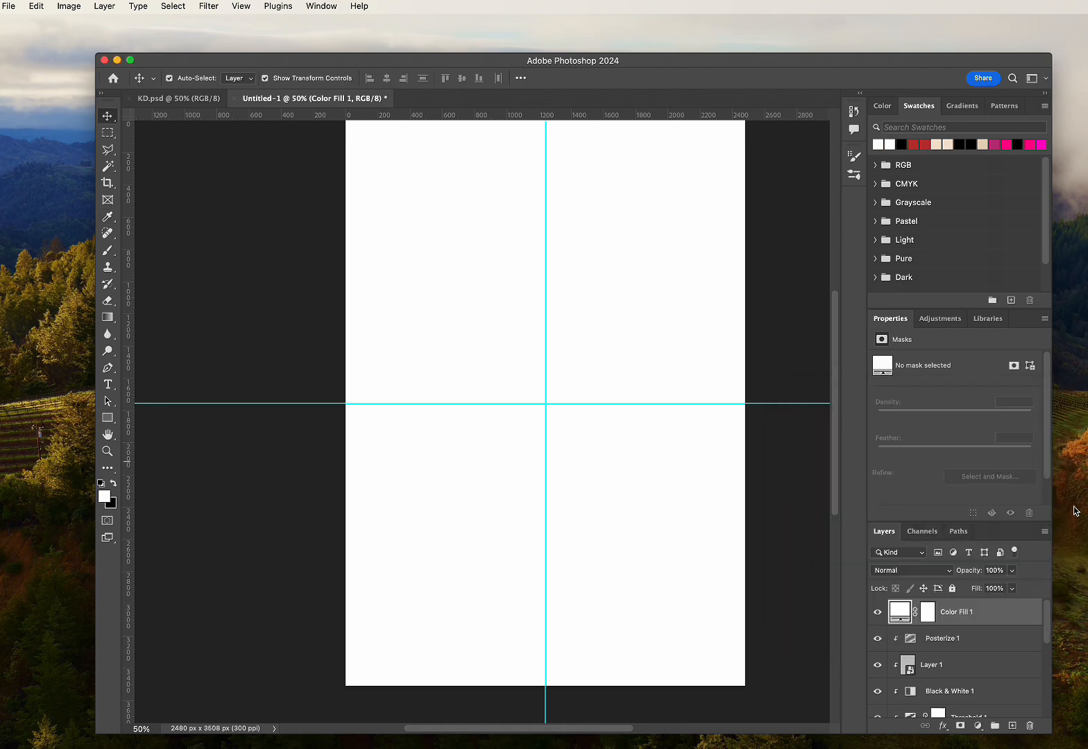
pyautogui.click(1042, 532)
pyautogui.click(1085, 599)
# - Recolor the clipped fill with the stripes' cream f3e3d0 and set its blend mode to Multiply
pyautogui.doubleClick(899, 612)
pyautogui.click(706, 600)
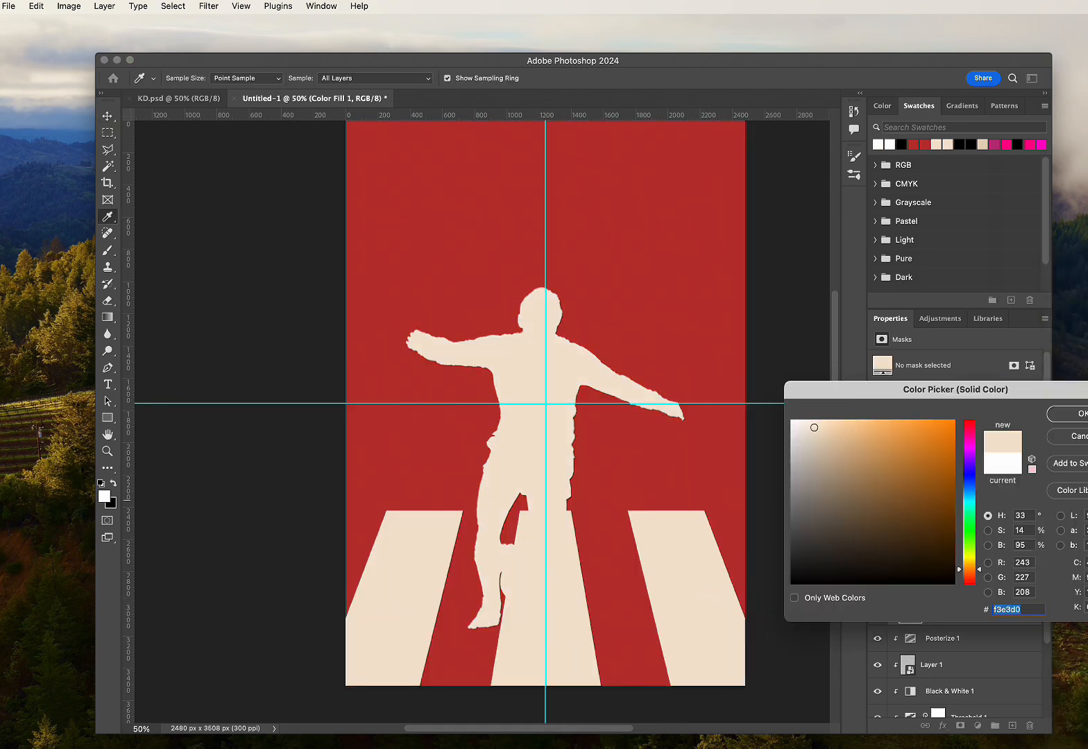
pyautogui.click(1068, 414)
pyautogui.click(905, 573)
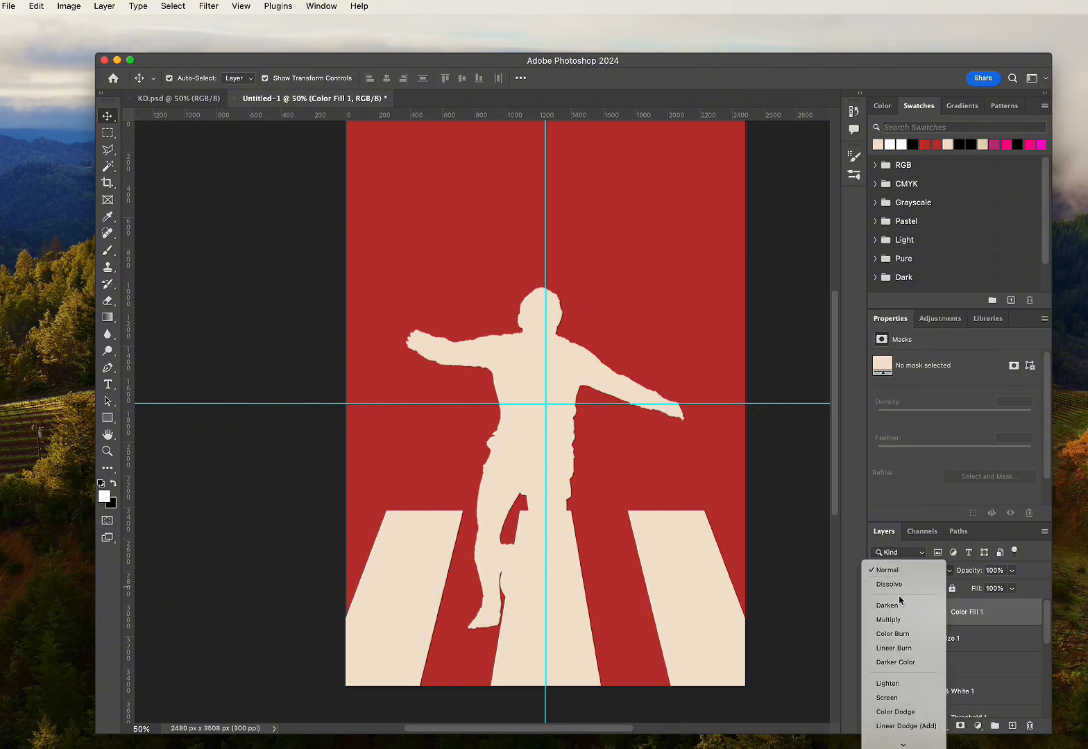
pyautogui.click(896, 621)
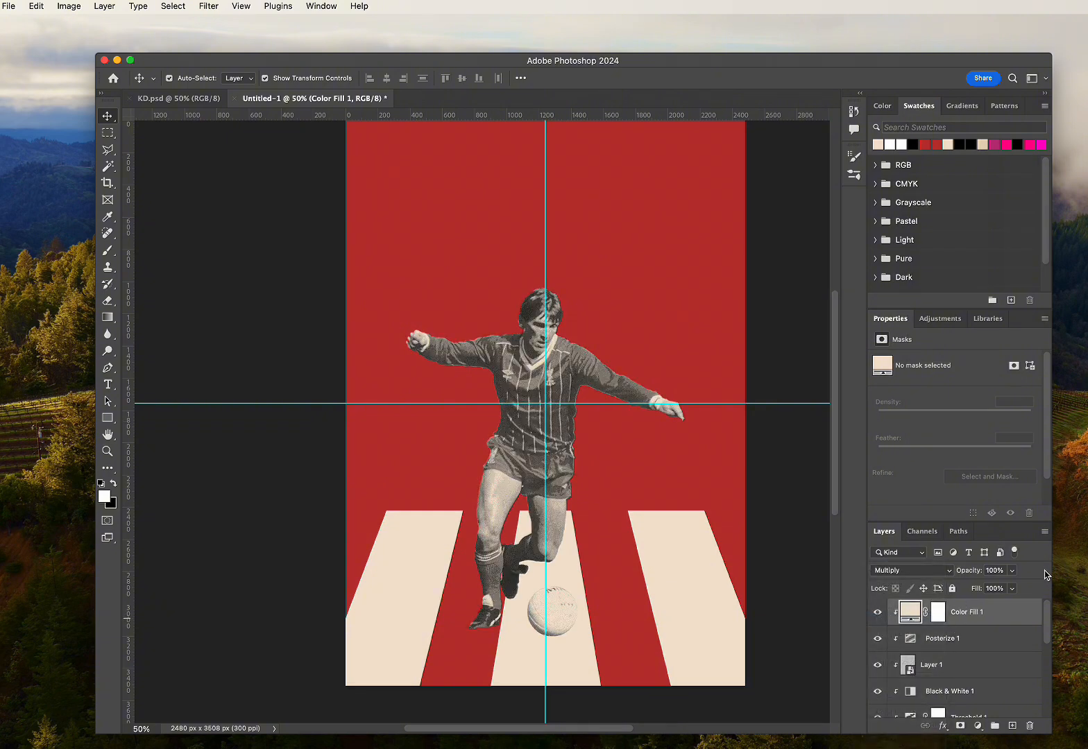
# - Give the kenny player layer a cream outside stroke of 15 px at 100% opacity
pyautogui.scroll(-2, 978, 659)
pyautogui.click(960, 691)
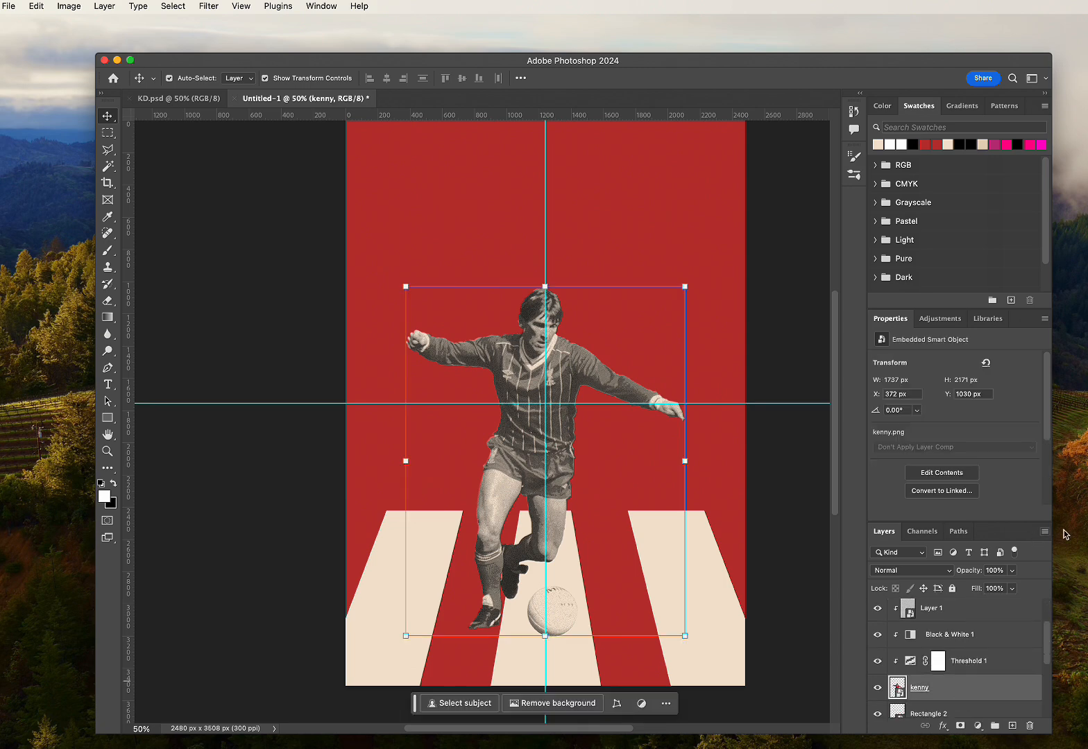
pyautogui.click(1045, 532)
pyautogui.click(1075, 426)
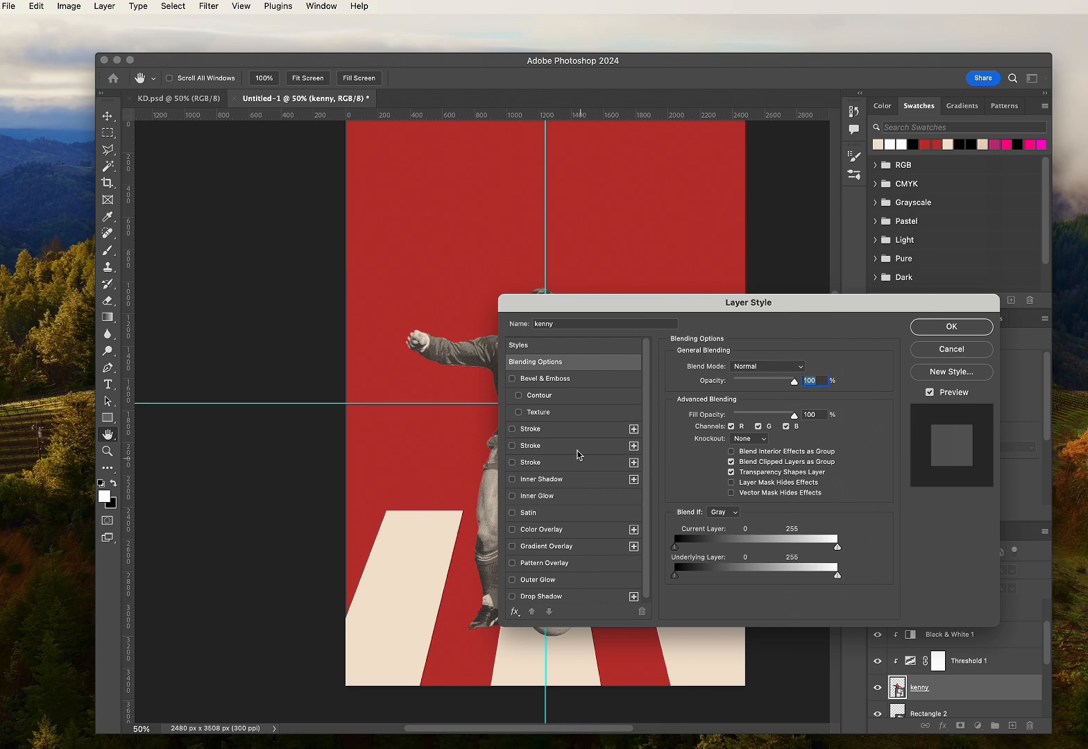
pyautogui.click(582, 429)
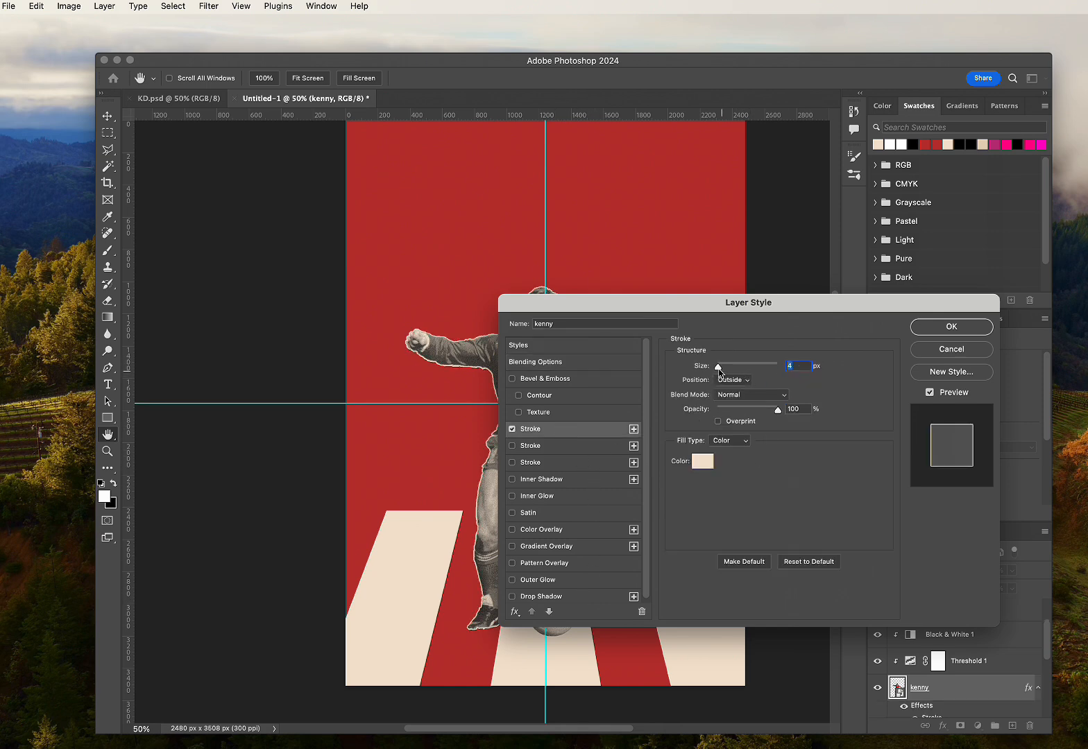
pyautogui.moveTo(719, 371); pyautogui.dragTo(724, 372)
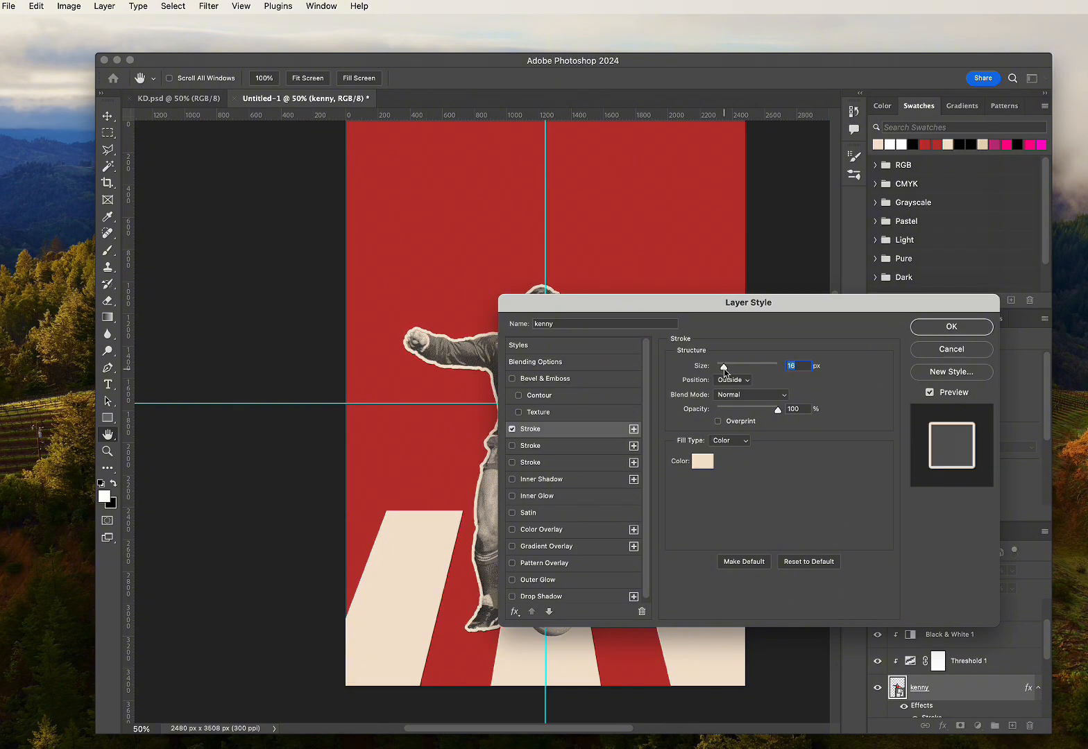
pyautogui.write('15')
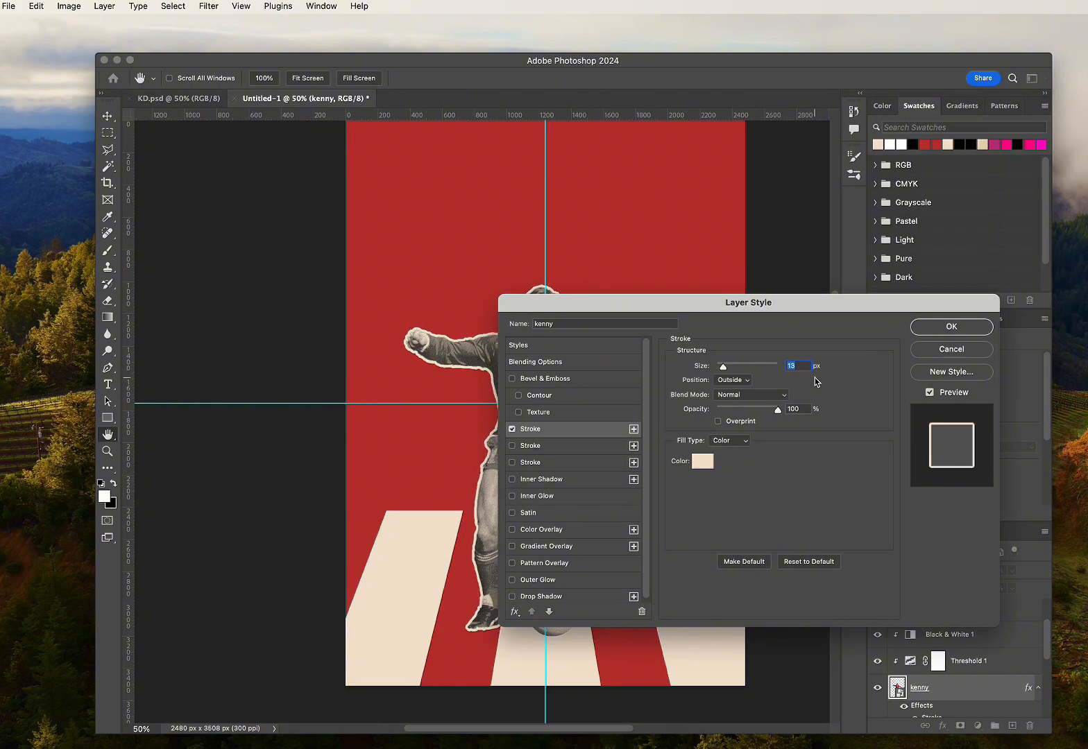
pyautogui.click(954, 327)
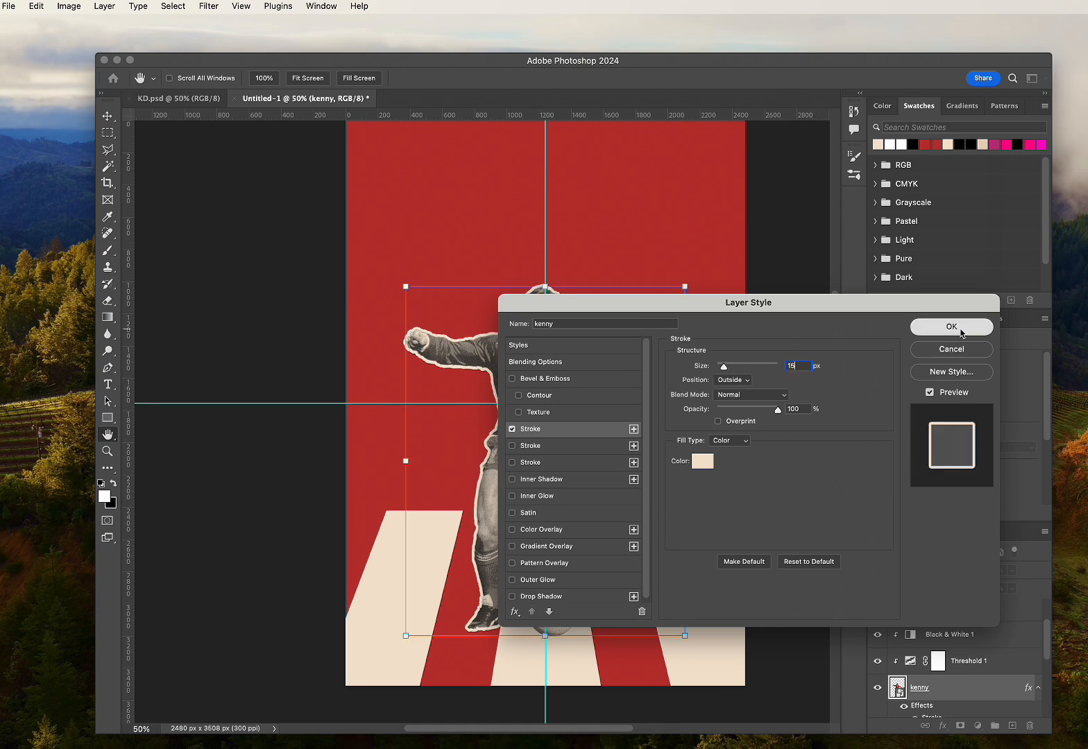
pyautogui.press('v')
pyautogui.click(777, 570)
# - Place LFC LOGO.png from the desktop into the poster at its default size
pyautogui.hscroll(-2, 779, 586)
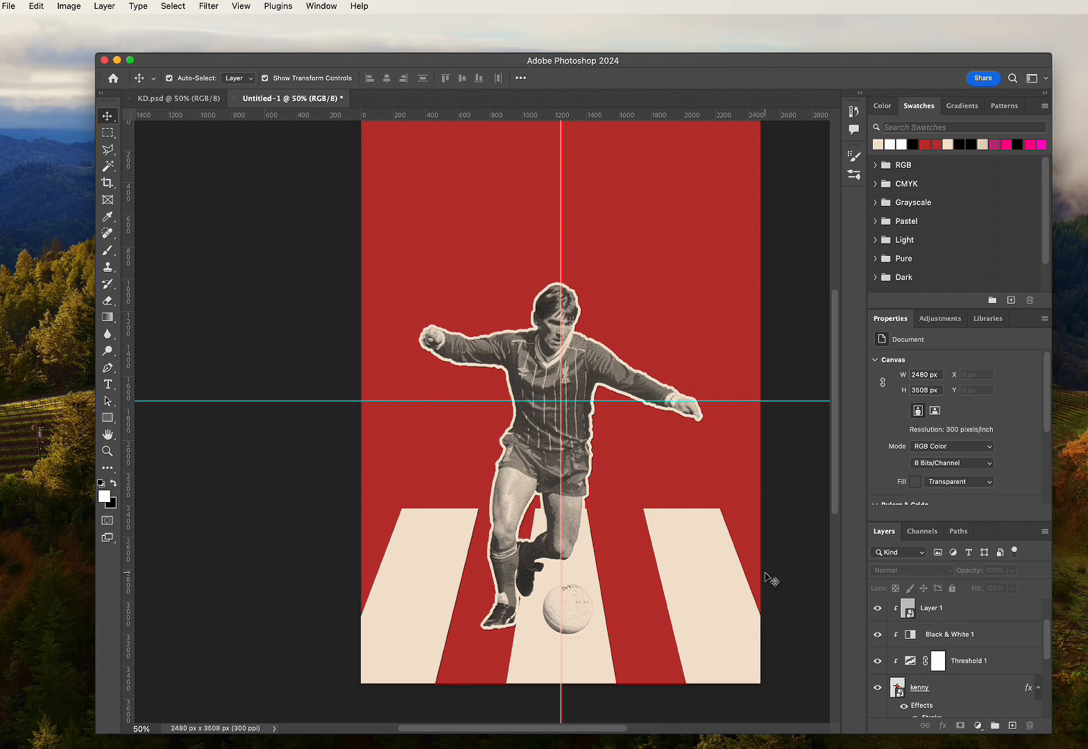
pyautogui.scroll(2, 769, 580)
pyautogui.scroll(-1, 767, 580)
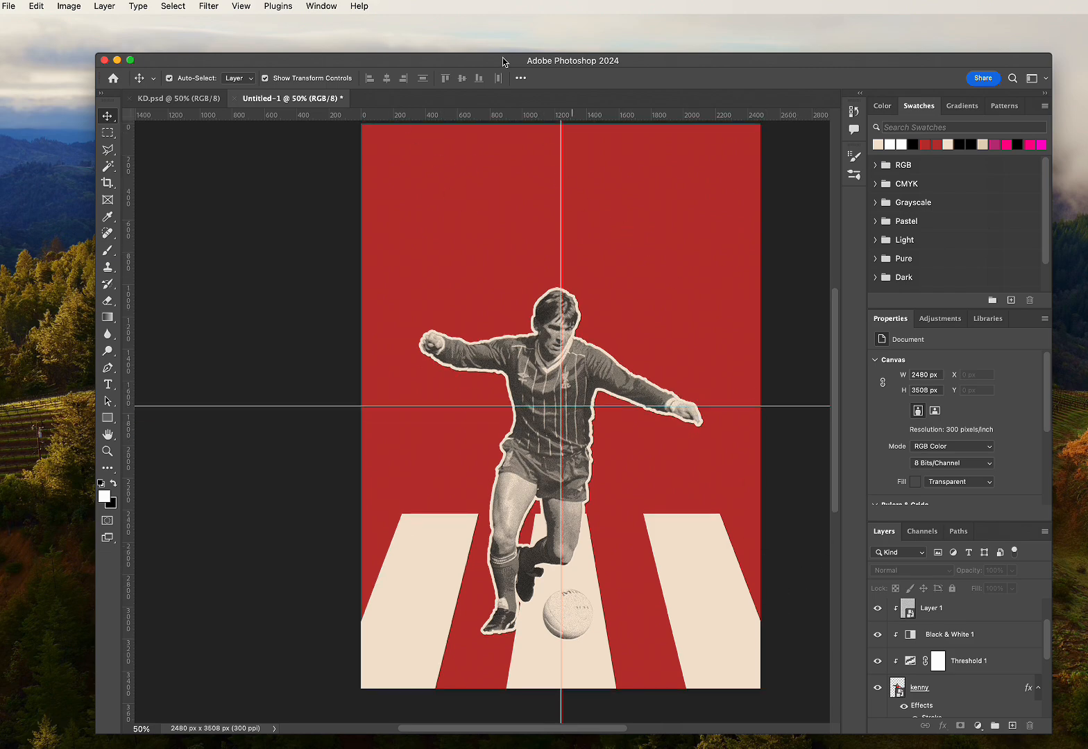
pyautogui.moveTo(503, 62); pyautogui.dragTo(503, 254)
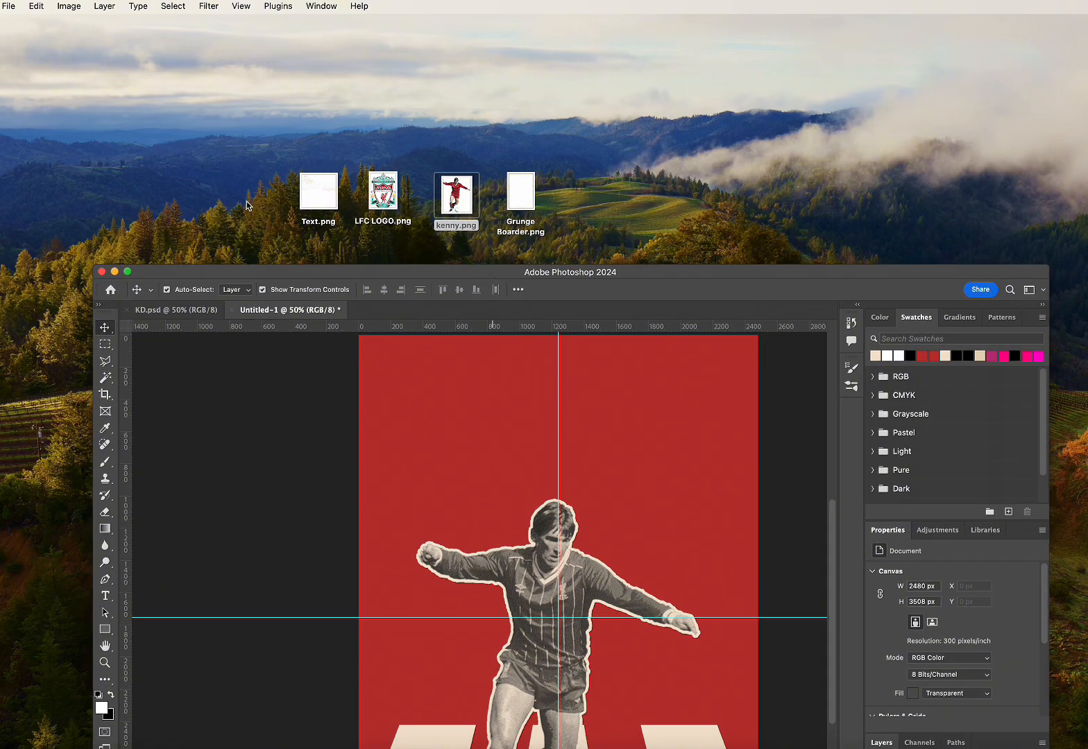
pyautogui.moveTo(374, 212); pyautogui.dragTo(654, 317)
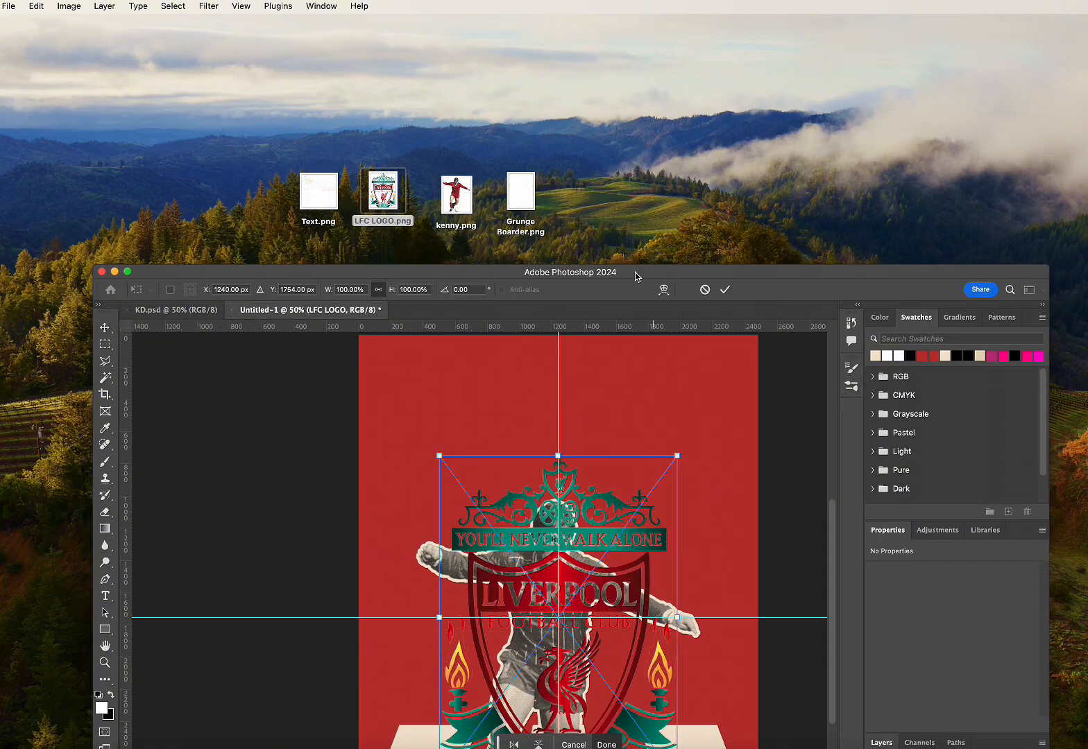
pyautogui.moveTo(635, 271); pyautogui.dragTo(631, 56)
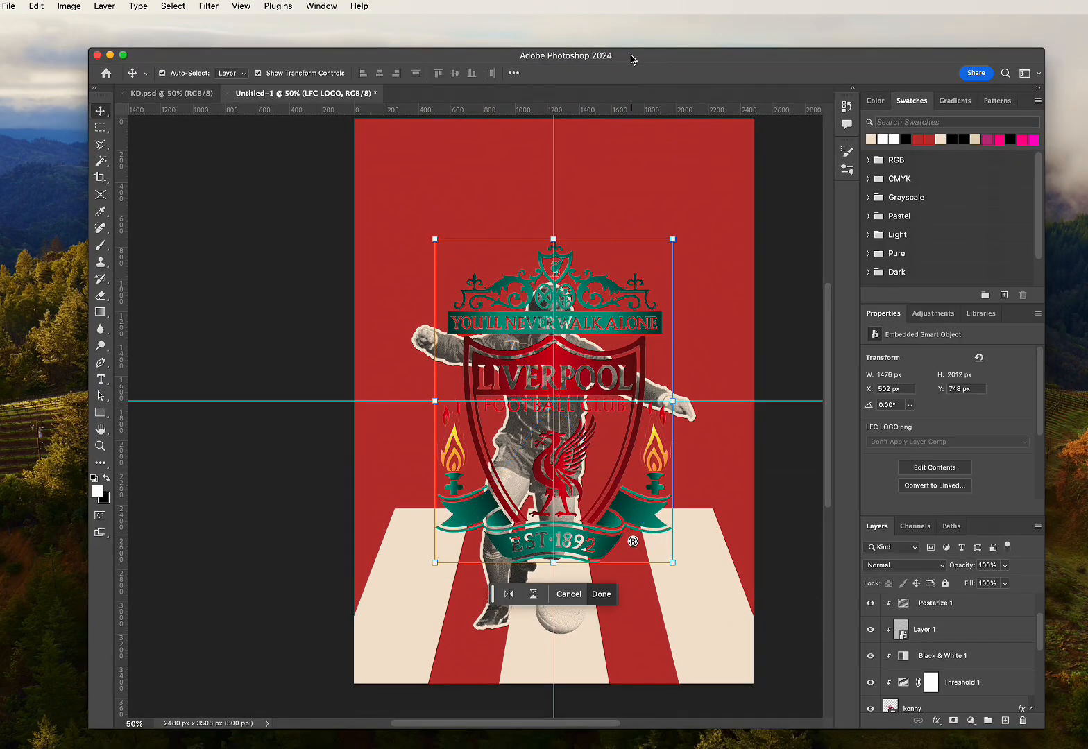
pyautogui.press('Return')
# - Apply a Color Overlay to the LFC LOGO layer using the stripes' cream f3e3d0
pyautogui.click(1037, 526)
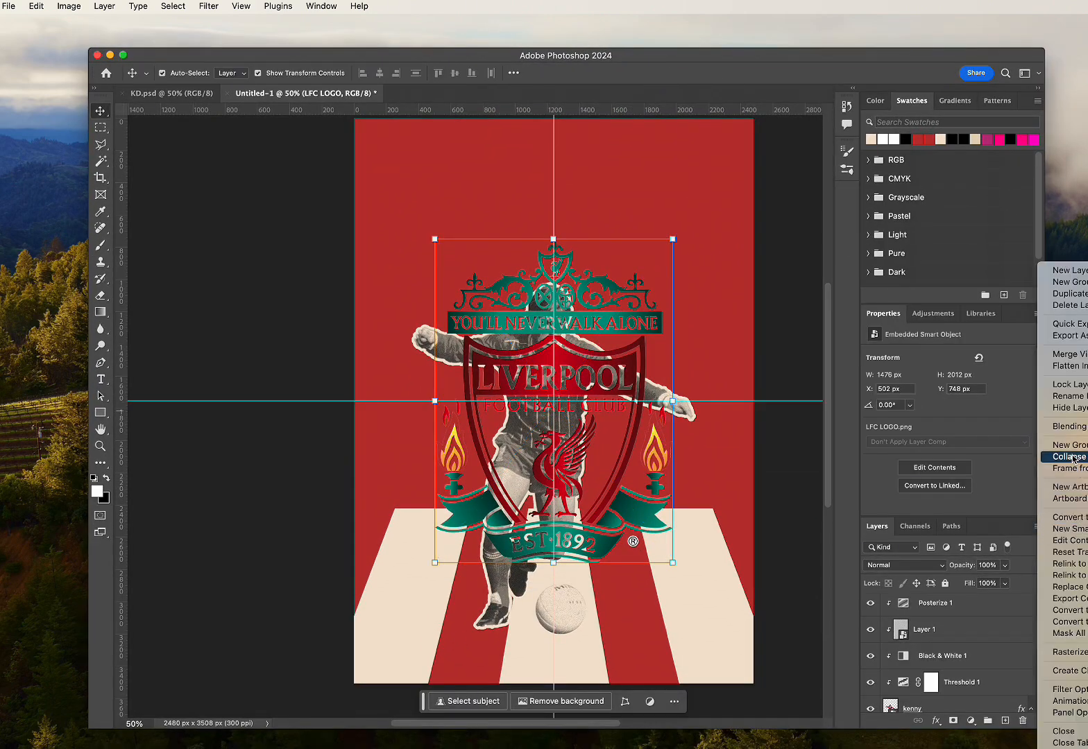
pyautogui.click(906, 546)
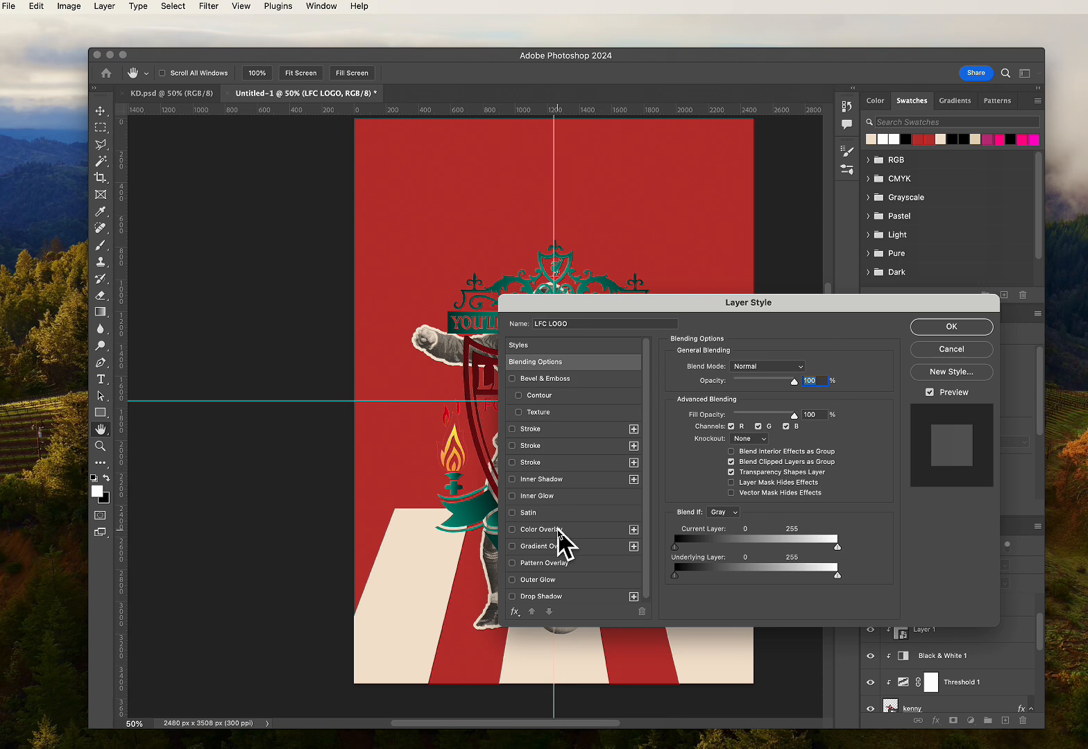
pyautogui.click(548, 529)
pyautogui.click(807, 375)
pyautogui.click(732, 656)
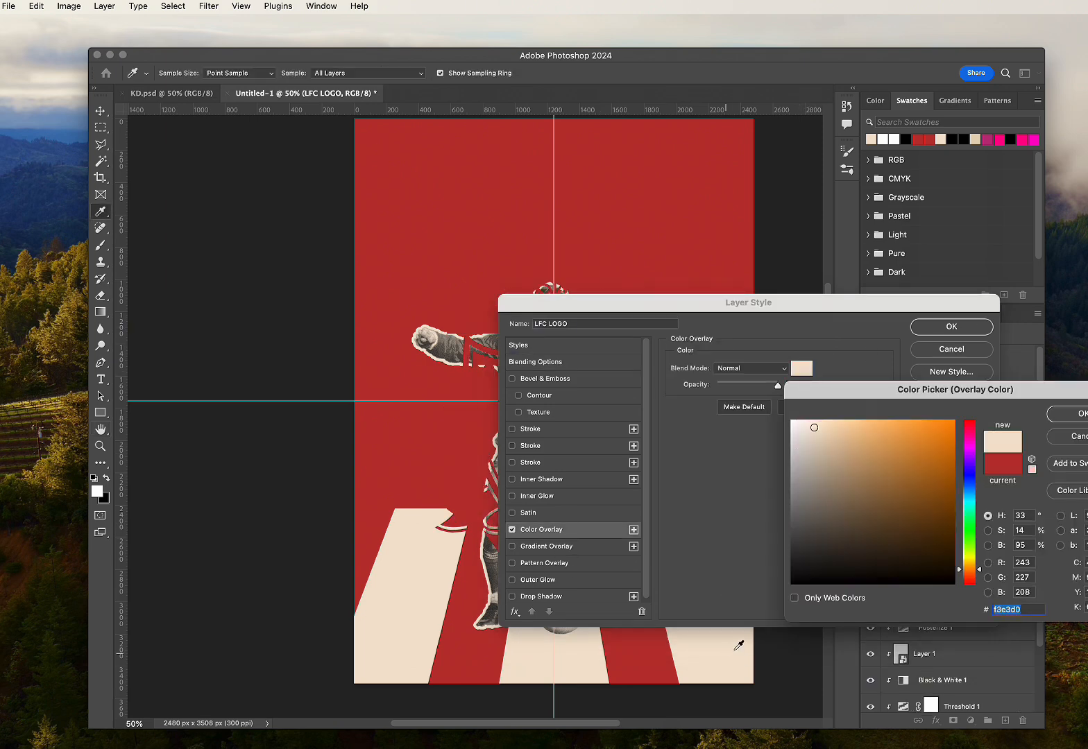
pyautogui.click(1056, 414)
pyautogui.click(975, 331)
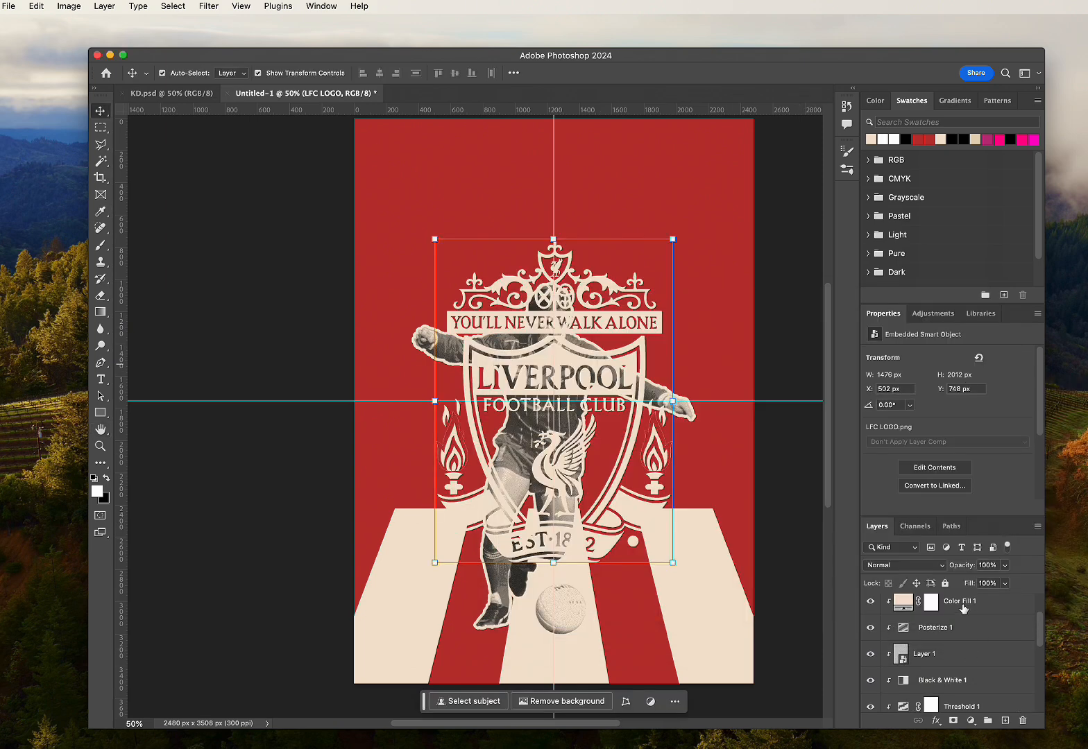
# - Place the LFC LOGO layer just above Rectangle 1, behind the player, and move the crest up to Y 298 px
pyautogui.scroll(3, 963, 609)
pyautogui.moveTo(961, 615)
pyautogui.mouseDown()
pyautogui.moveTo(959, 652)
pyautogui.moveTo(962, 631)
pyautogui.mouseUp()
pyautogui.moveTo(641, 466); pyautogui.dragTo(641, 393)
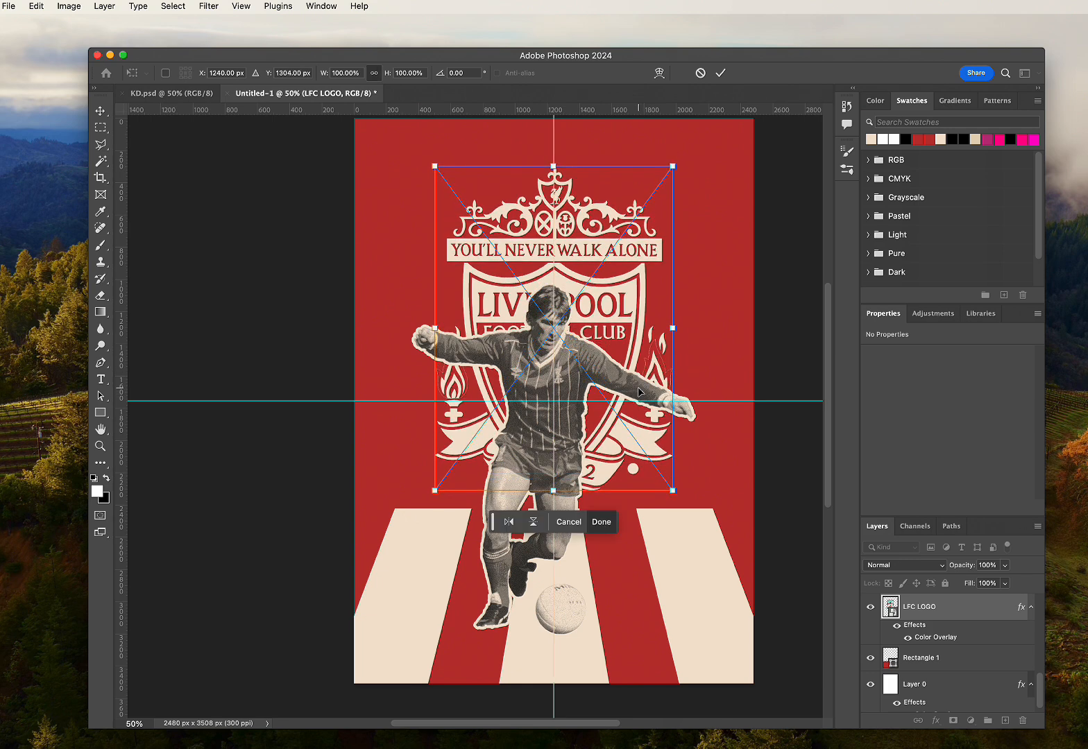
# - Reduce the opacity of the LFC LOGO layer to 10% and deselect it
pyautogui.click(1005, 564)
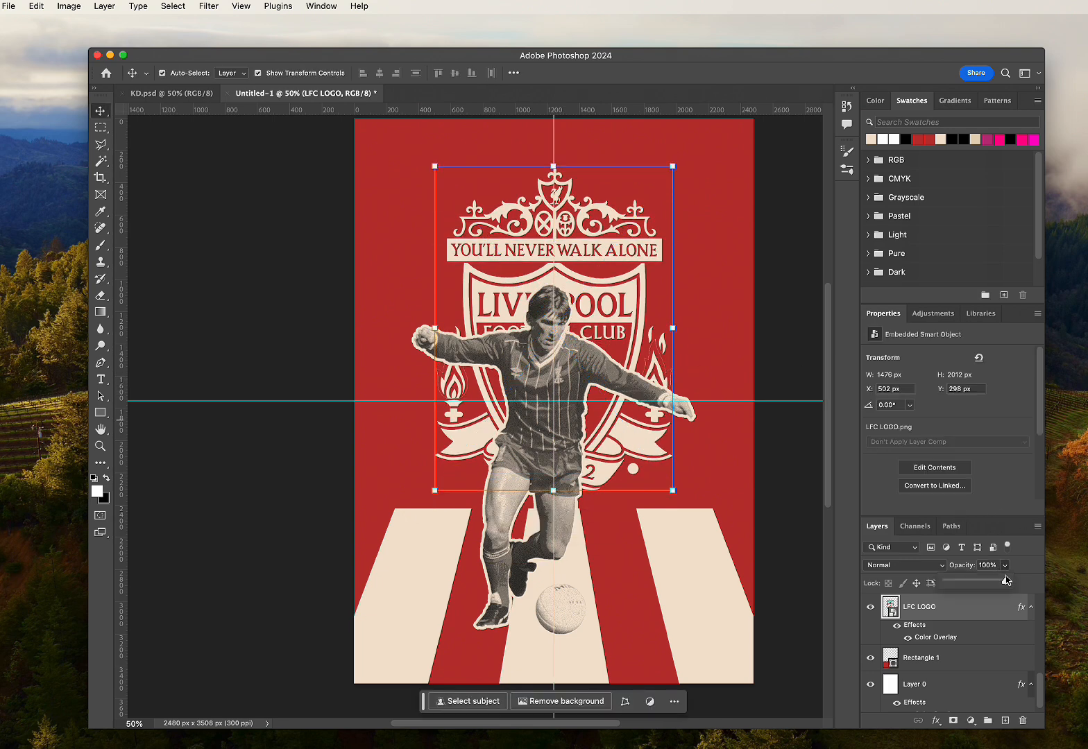
pyautogui.moveTo(1007, 580); pyautogui.dragTo(951, 585)
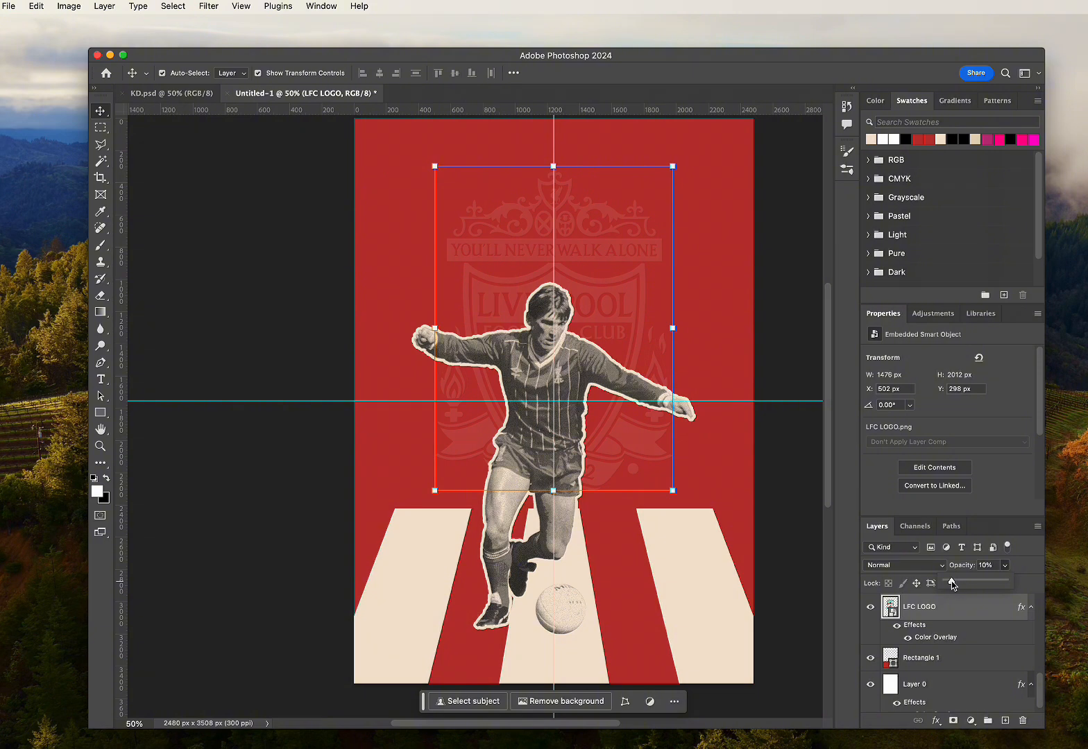
pyautogui.click(803, 471)
# - Place Grunge Boarder.png from the desktop and scale it to 100.31% so it extends past the poster's top and bottom edges
pyautogui.scroll(2, 636, 320)
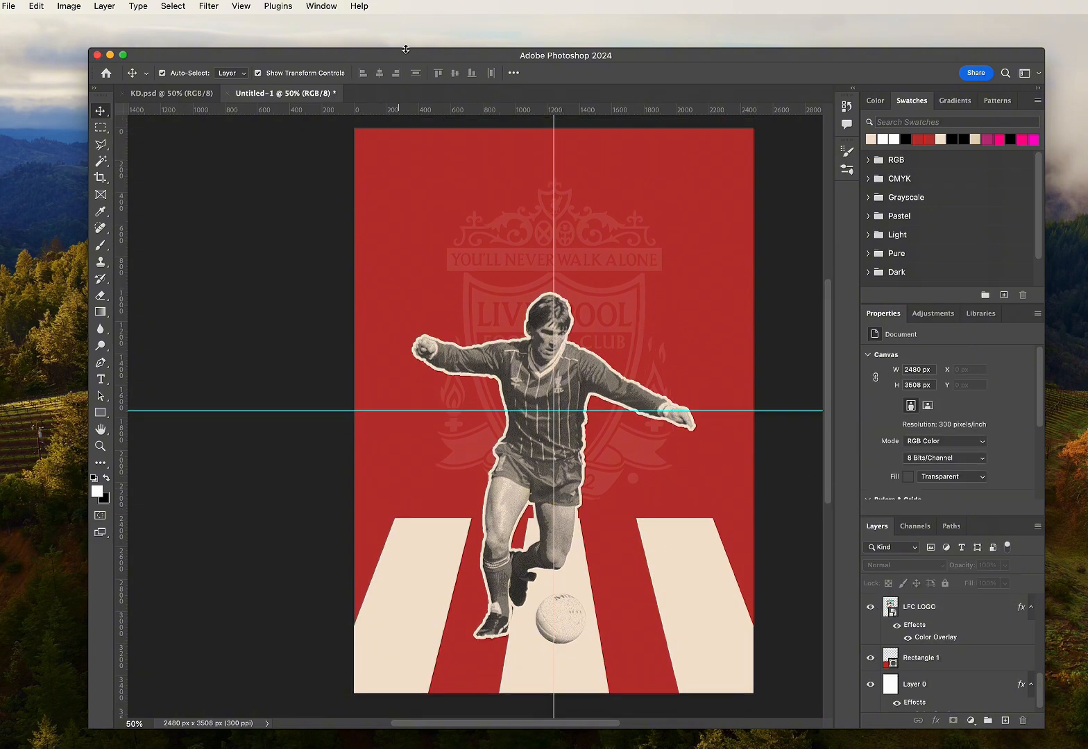
pyautogui.moveTo(406, 49); pyautogui.dragTo(403, 244)
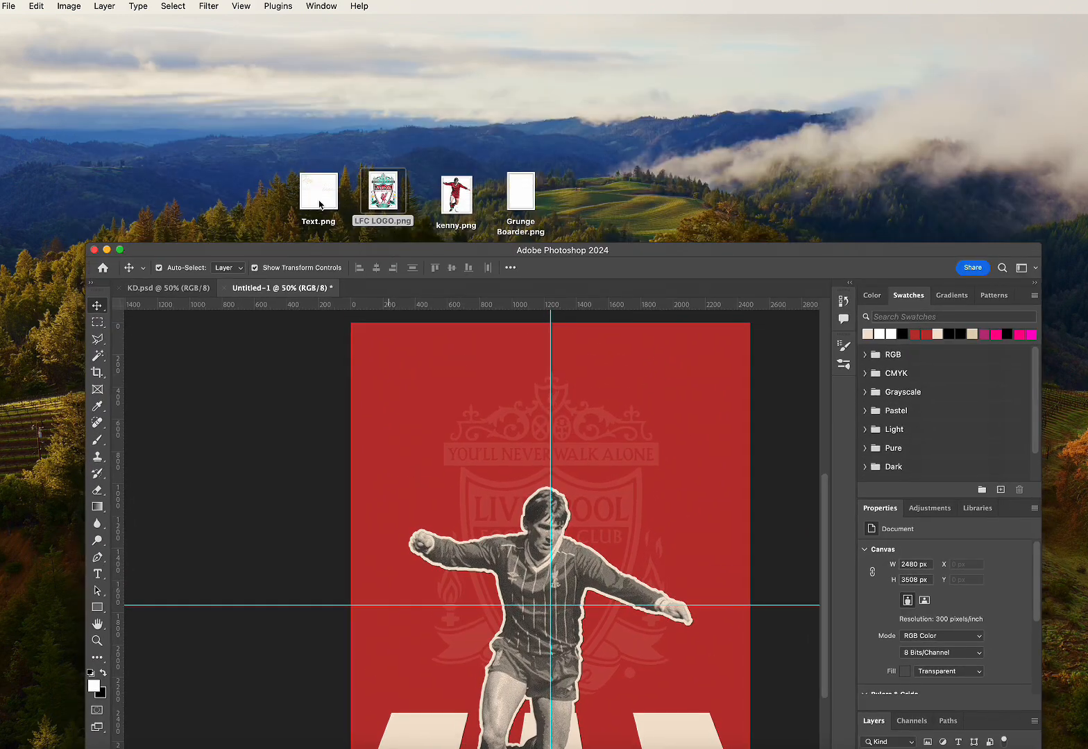
pyautogui.moveTo(517, 195); pyautogui.dragTo(561, 444)
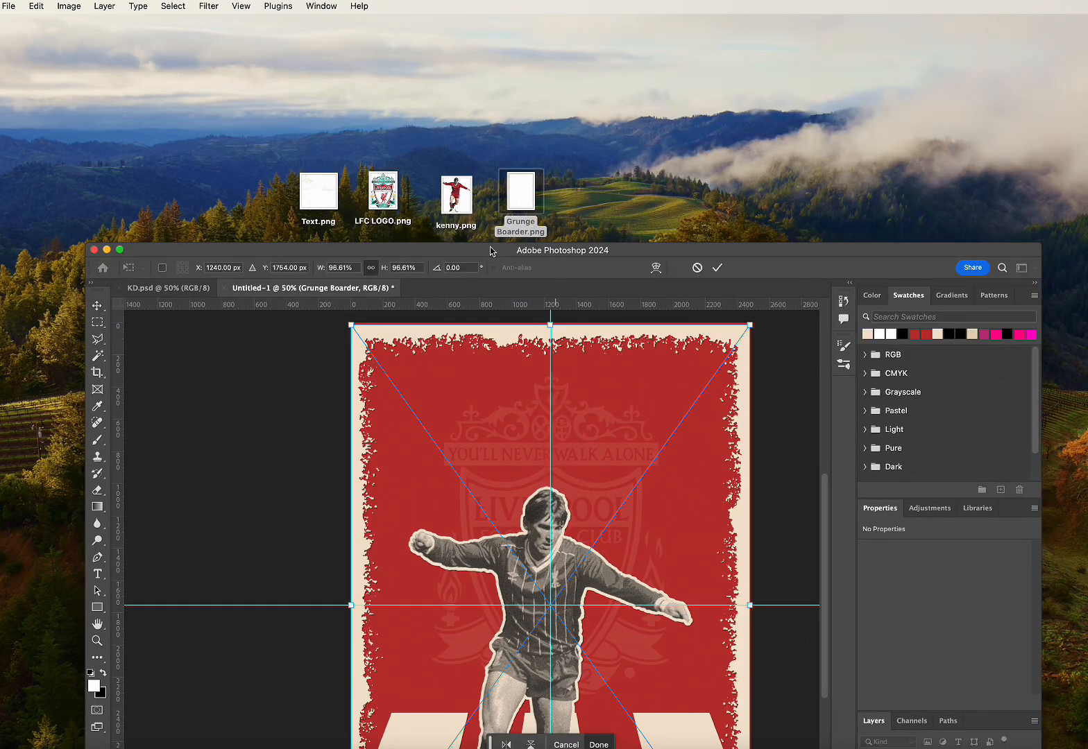
pyautogui.moveTo(490, 248); pyautogui.dragTo(511, 66)
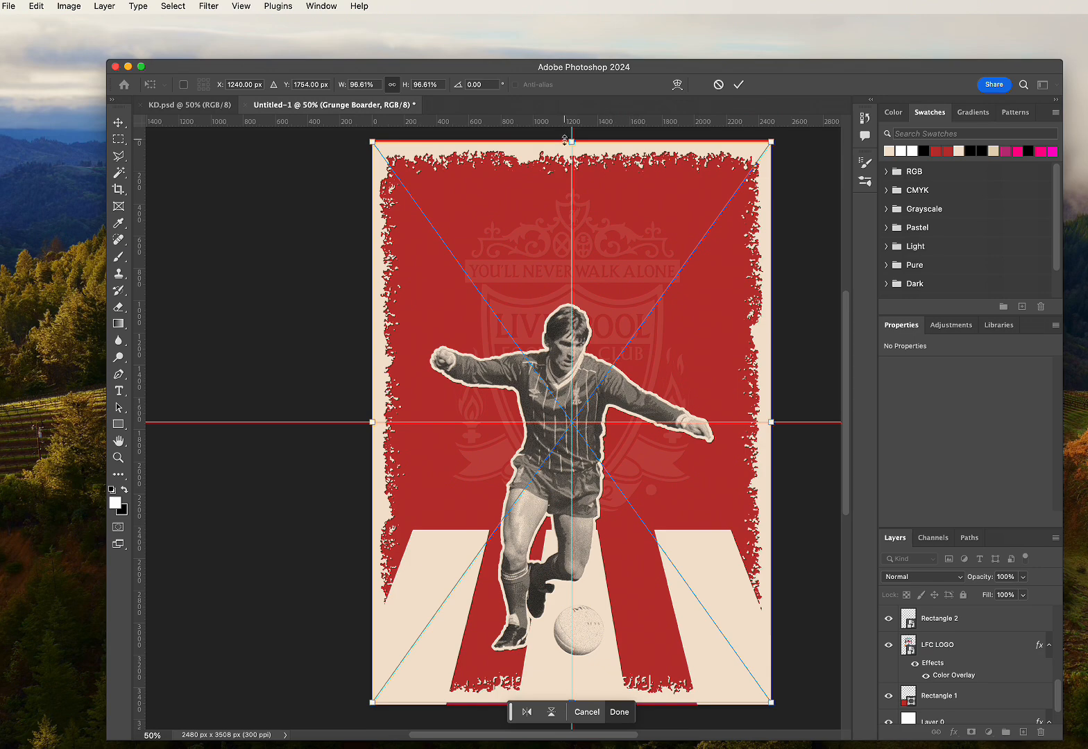
pyautogui.moveTo(564, 139); pyautogui.dragTo(573, 135)
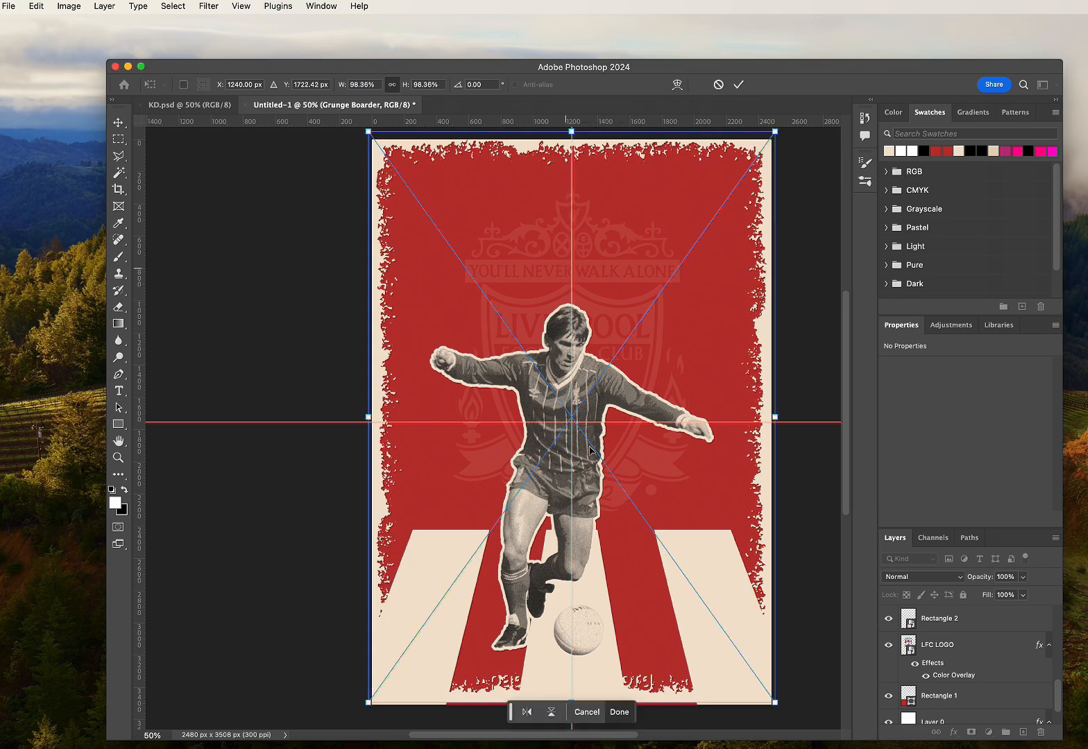
pyautogui.moveTo(571, 696)
pyautogui.mouseDown()
pyautogui.moveTo(579, 721)
pyautogui.moveTo(580, 709)
pyautogui.mouseUp()
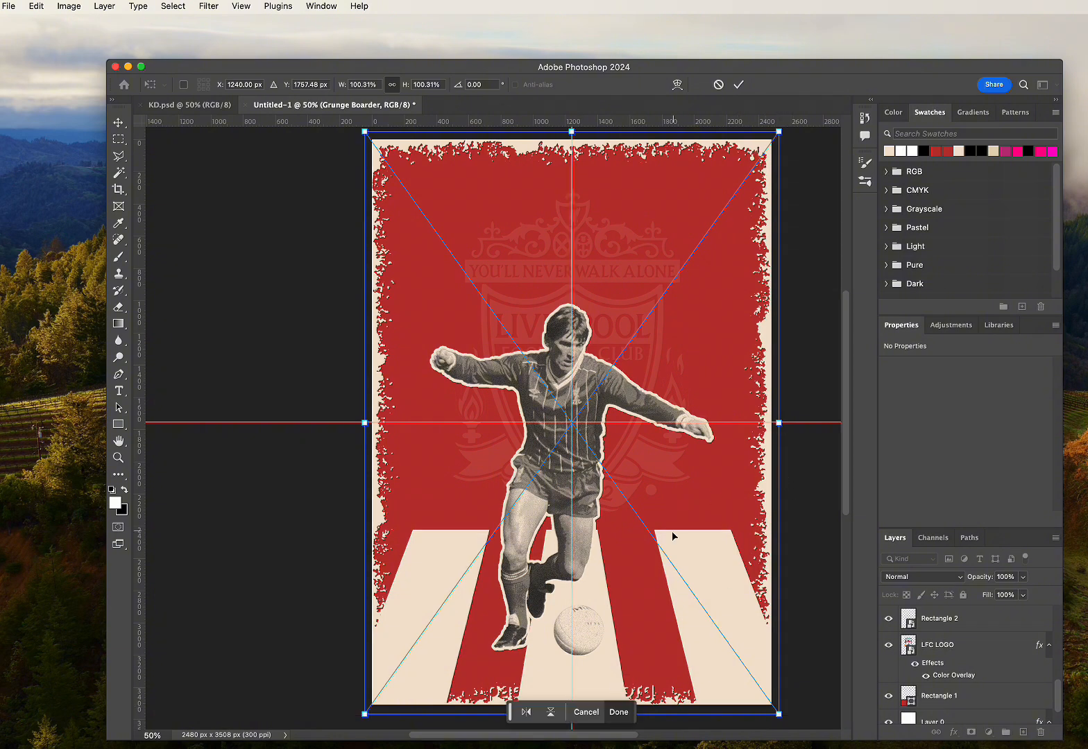
pyautogui.press('Return')
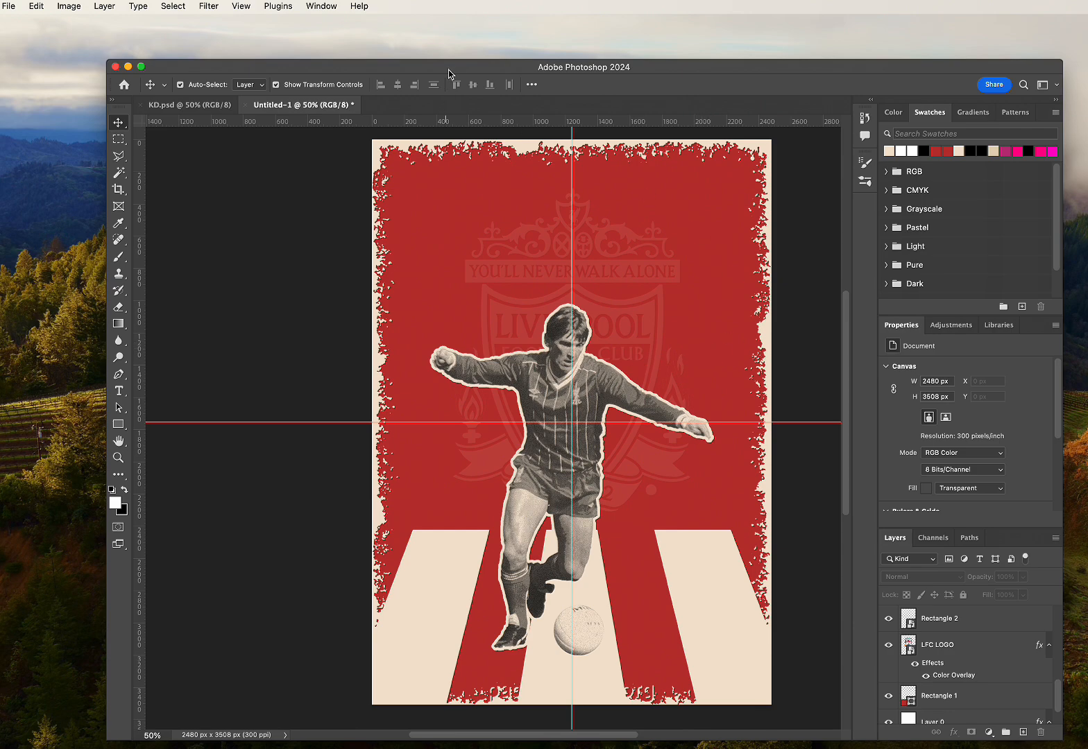
# - Place a second copy of LFC LOGO.png from the desktop into the poster at 100% size
pyautogui.moveTo(448, 69); pyautogui.dragTo(442, 260)
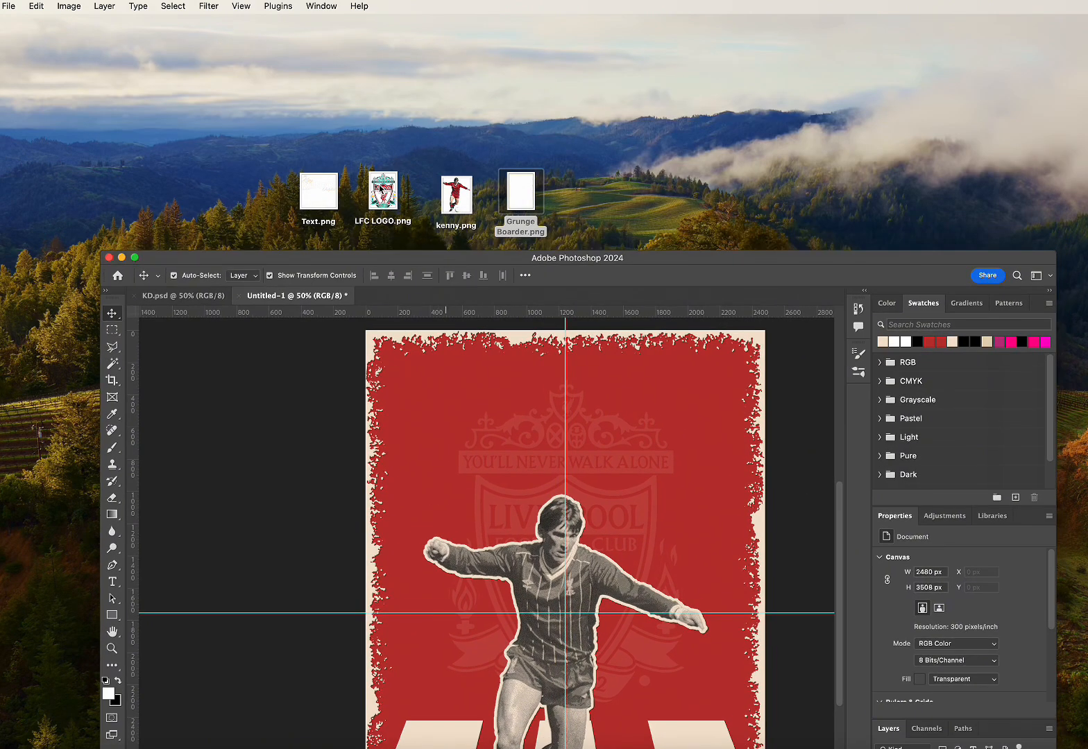
pyautogui.moveTo(383, 191); pyautogui.dragTo(632, 409)
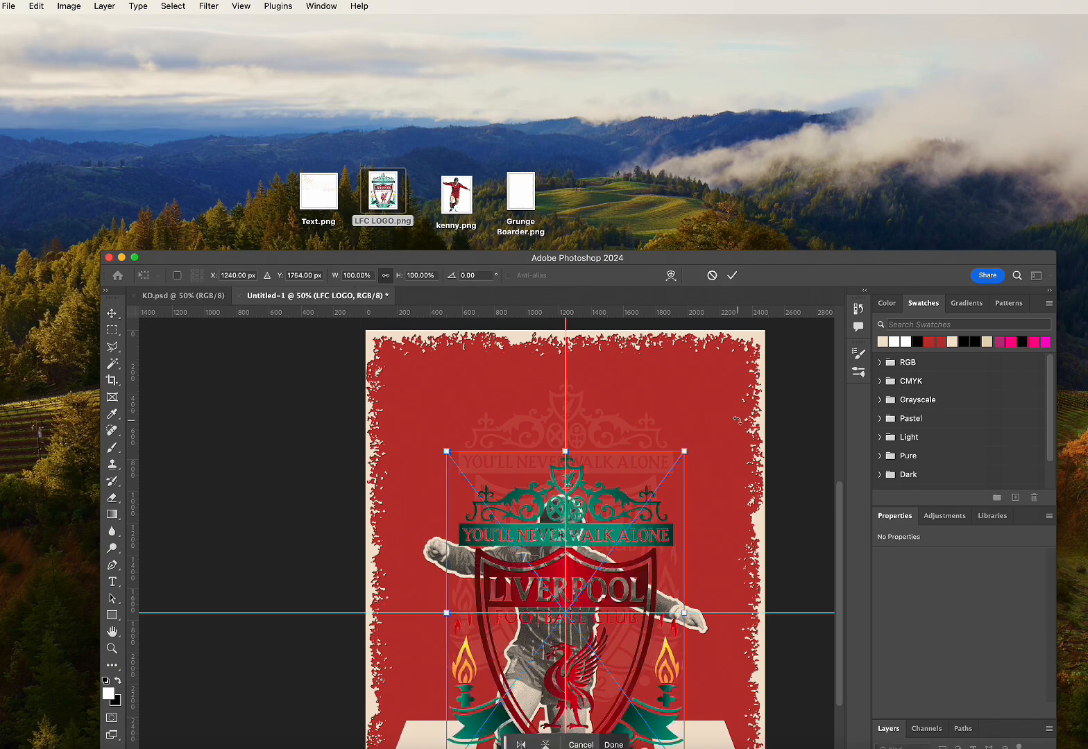
pyautogui.press('Return')
pyautogui.moveTo(708, 259); pyautogui.dragTo(693, 63)
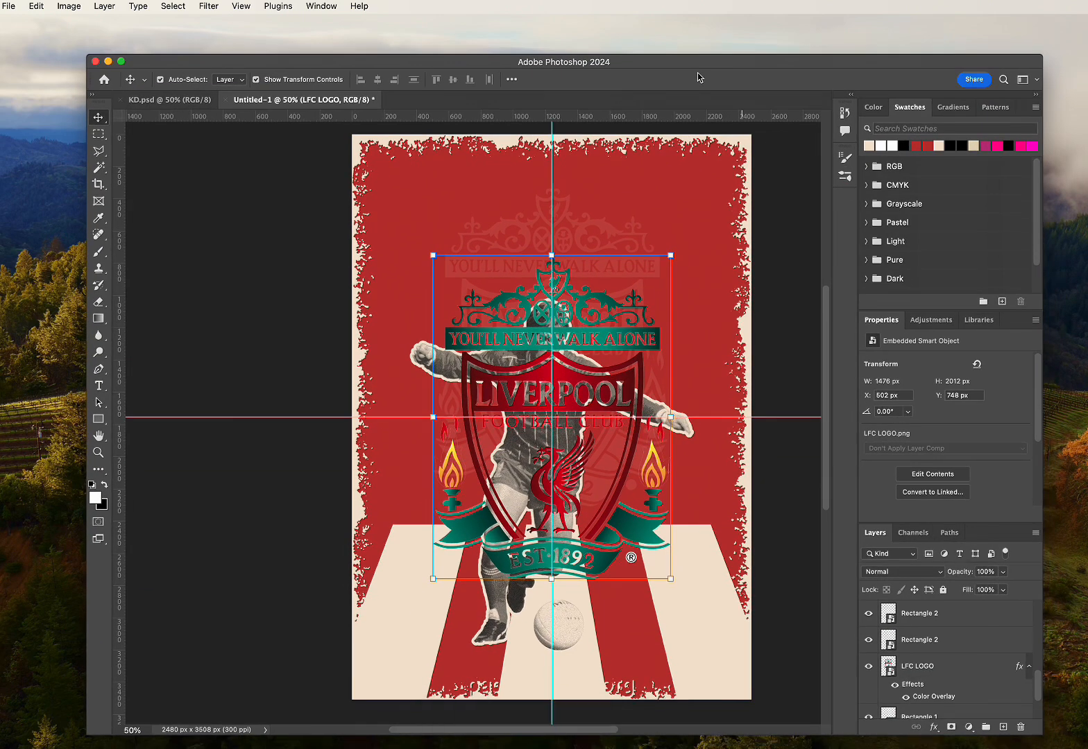
# - Apply a cream Color Overlay at 100% opacity to the newly placed LFC LOGO layer
pyautogui.click(1033, 533)
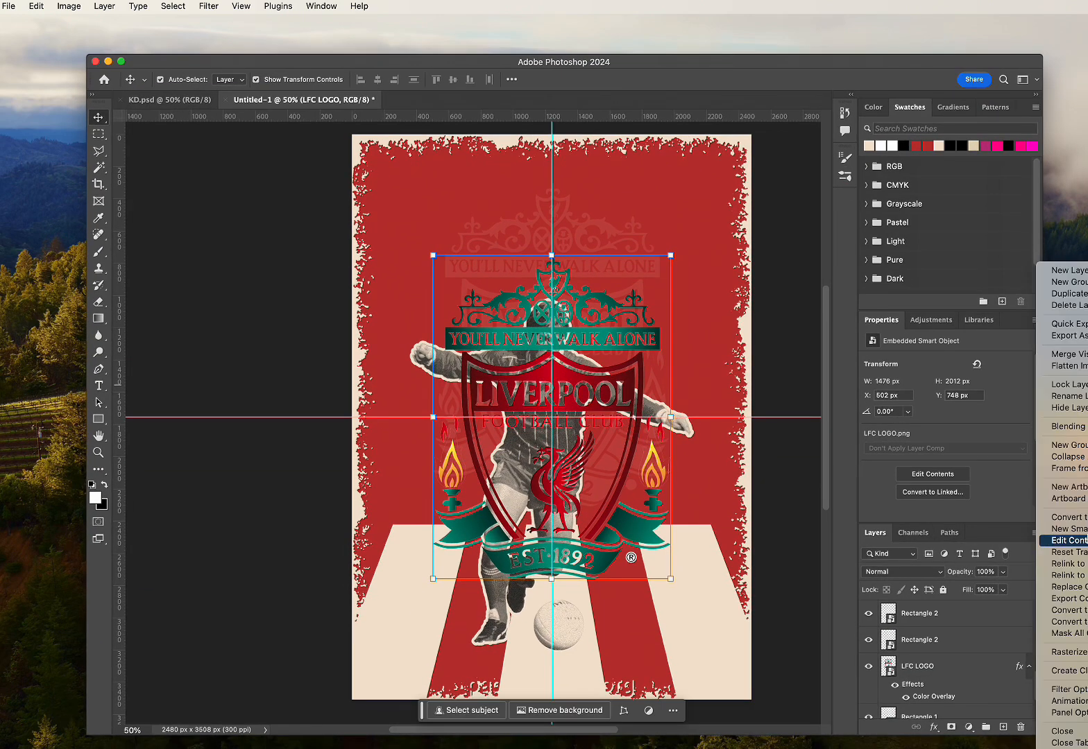
pyautogui.click(1062, 427)
pyautogui.click(545, 529)
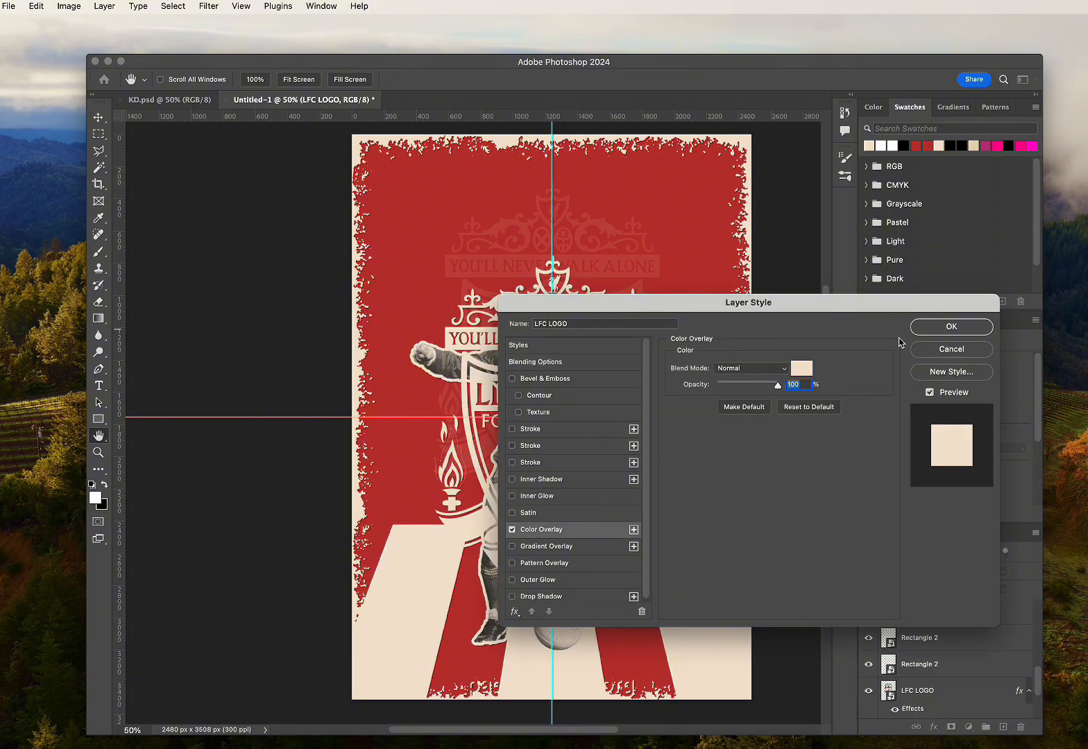
pyautogui.click(951, 327)
# - Scale the new crest down to about 438 x 597 px and move it into the poster's top-right corner, then deselect it
pyautogui.press('super+t')
pyautogui.moveTo(610, 419); pyautogui.dragTo(696, 200)
pyautogui.click(706, 267)
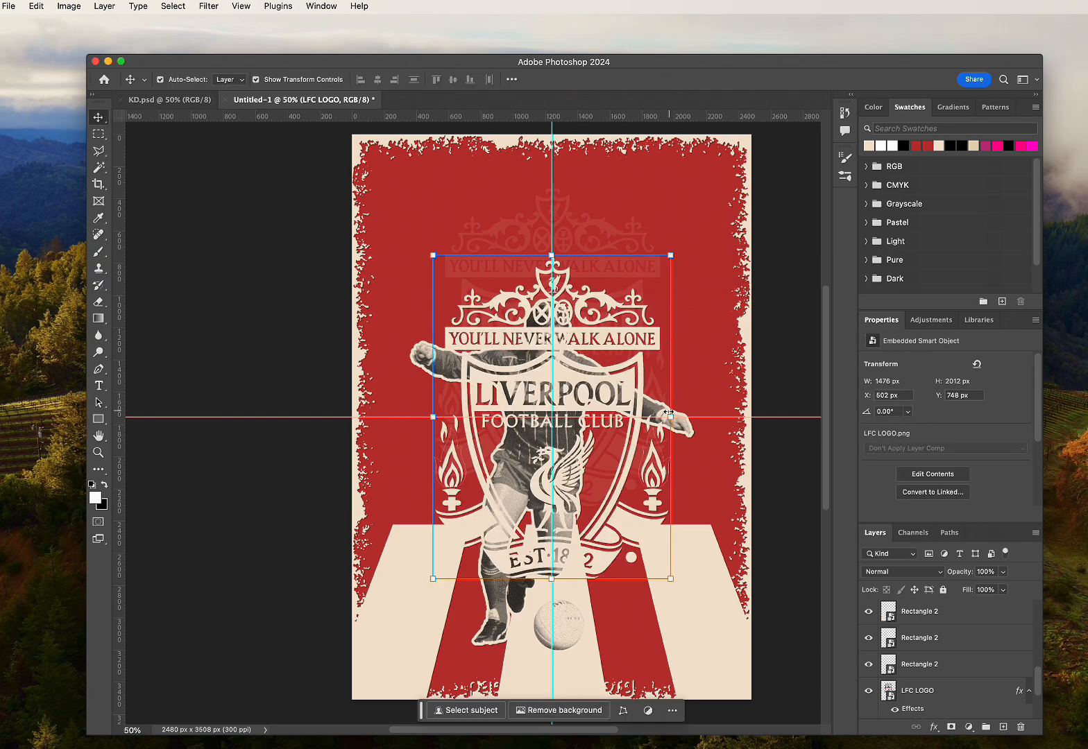
pyautogui.moveTo(668, 415); pyautogui.dragTo(715, 181)
pyautogui.click(761, 208)
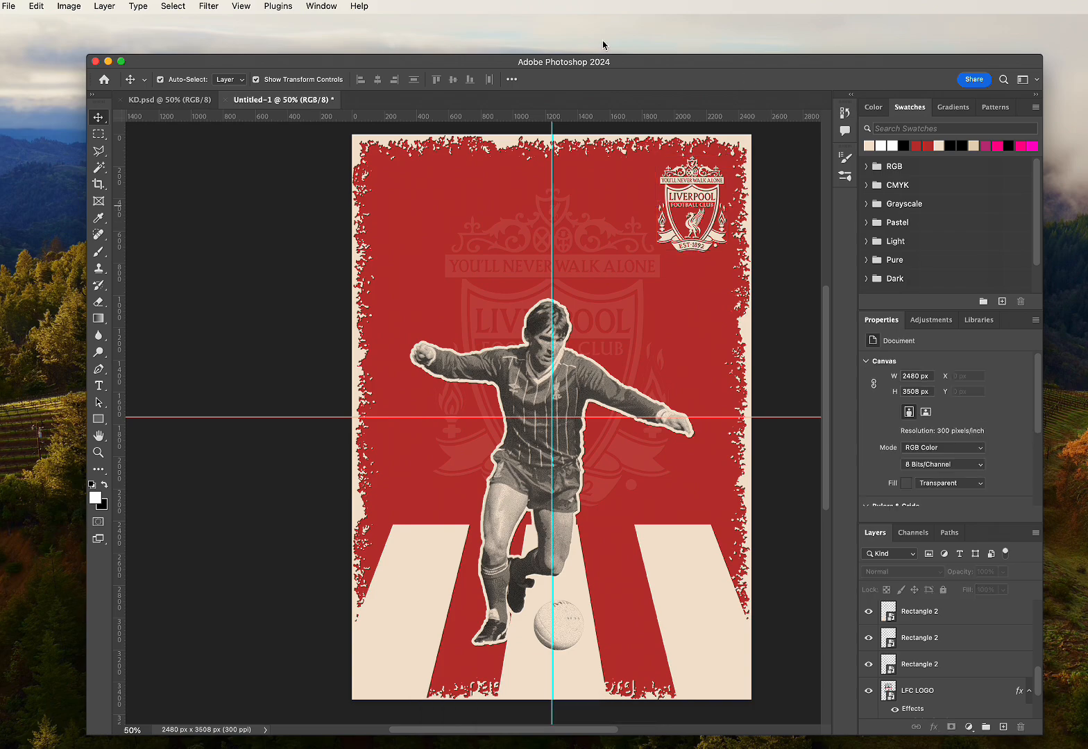
# - Place Text.png from the desktop at 100% size and move the lettering up to Y 161 px above the player
pyautogui.moveTo(626, 66); pyautogui.dragTo(637, 267)
pyautogui.moveTo(329, 198); pyautogui.dragTo(565, 489)
pyautogui.moveTo(611, 266); pyautogui.dragTo(609, 61)
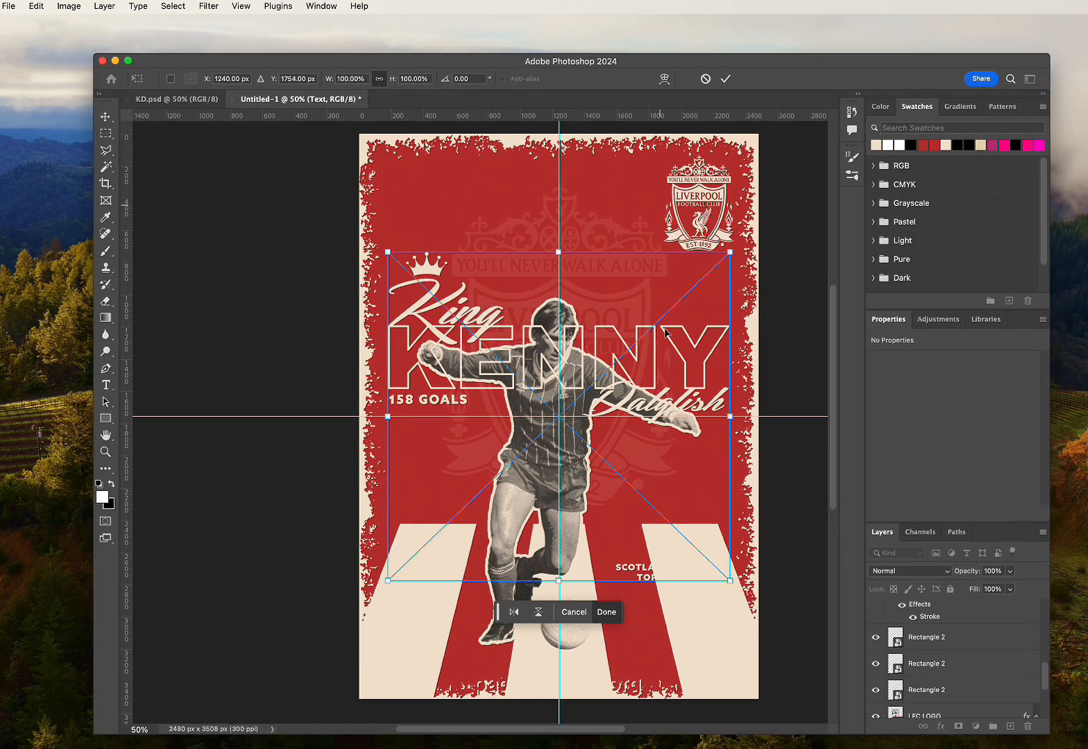
pyautogui.moveTo(632, 494); pyautogui.dragTo(631, 407)
pyautogui.press('Return')
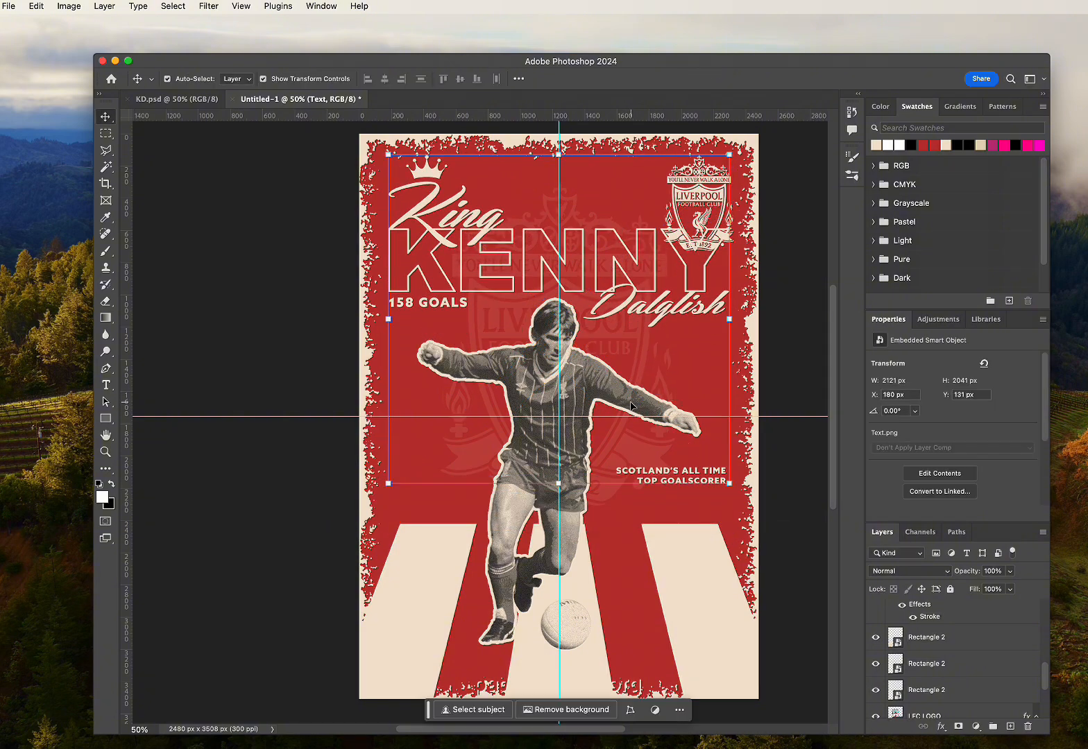
pyautogui.hotkey('shift', 'Down')
pyautogui.hotkey('shift', 'Down')
pyautogui.hotkey('shift', 'Down')
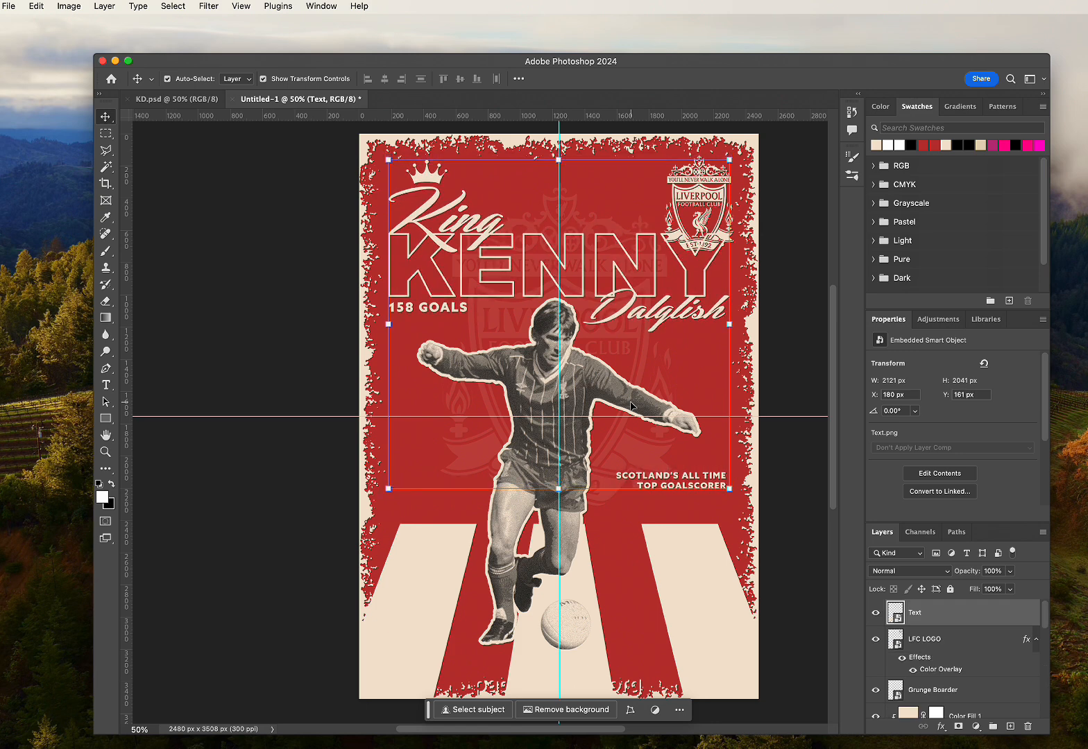
pyautogui.click(788, 213)
# - Shrink the corner crest to 310 x 423 px at X 1991, Y 161 px, aligned with the text's top and right edges
pyautogui.click(702, 194)
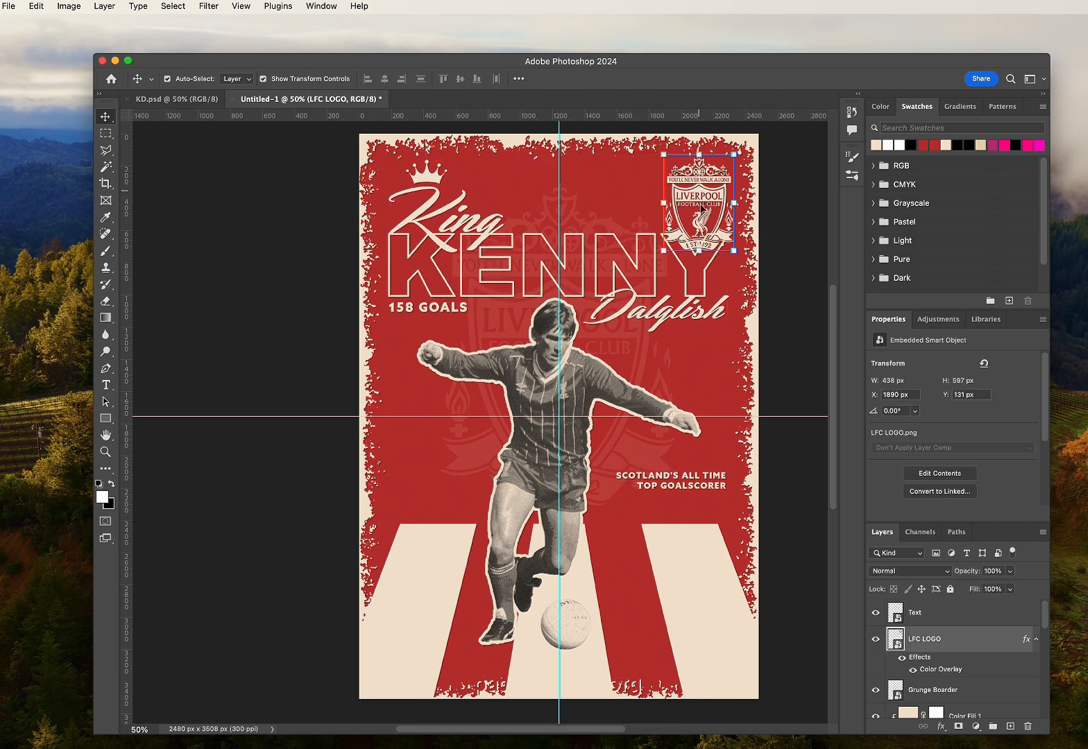
pyautogui.hotkey('ctrl', 't')
pyautogui.moveTo(664, 251); pyautogui.dragTo(720, 207)
pyautogui.press('Return')
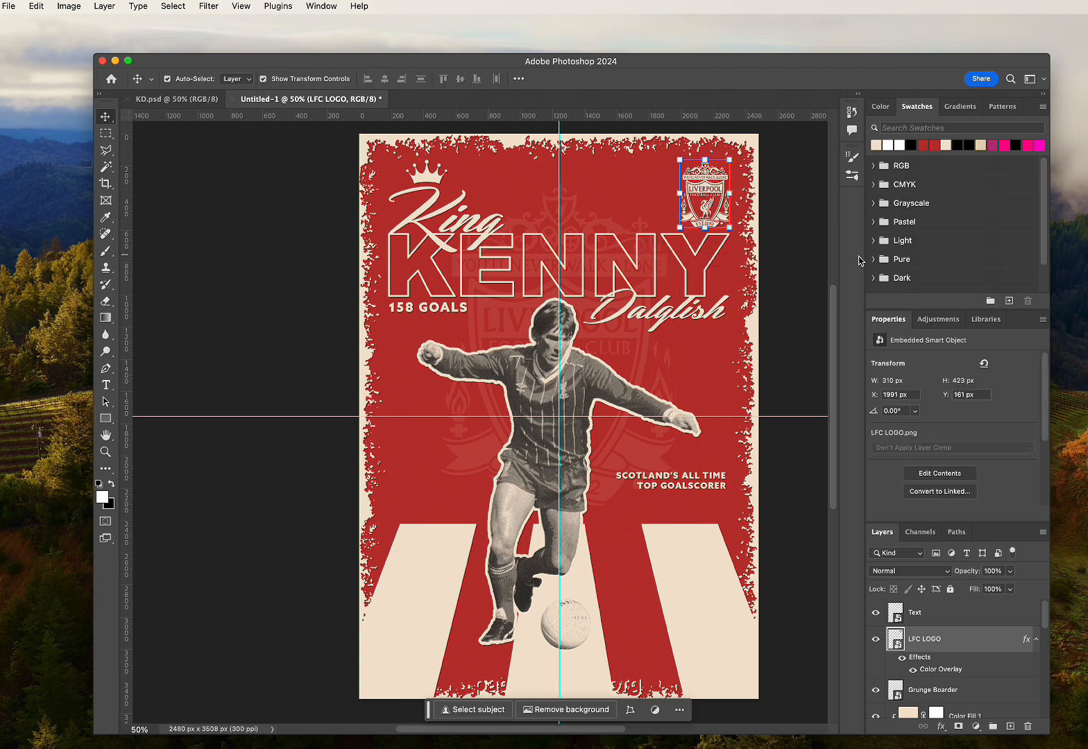
pyautogui.click(803, 277)
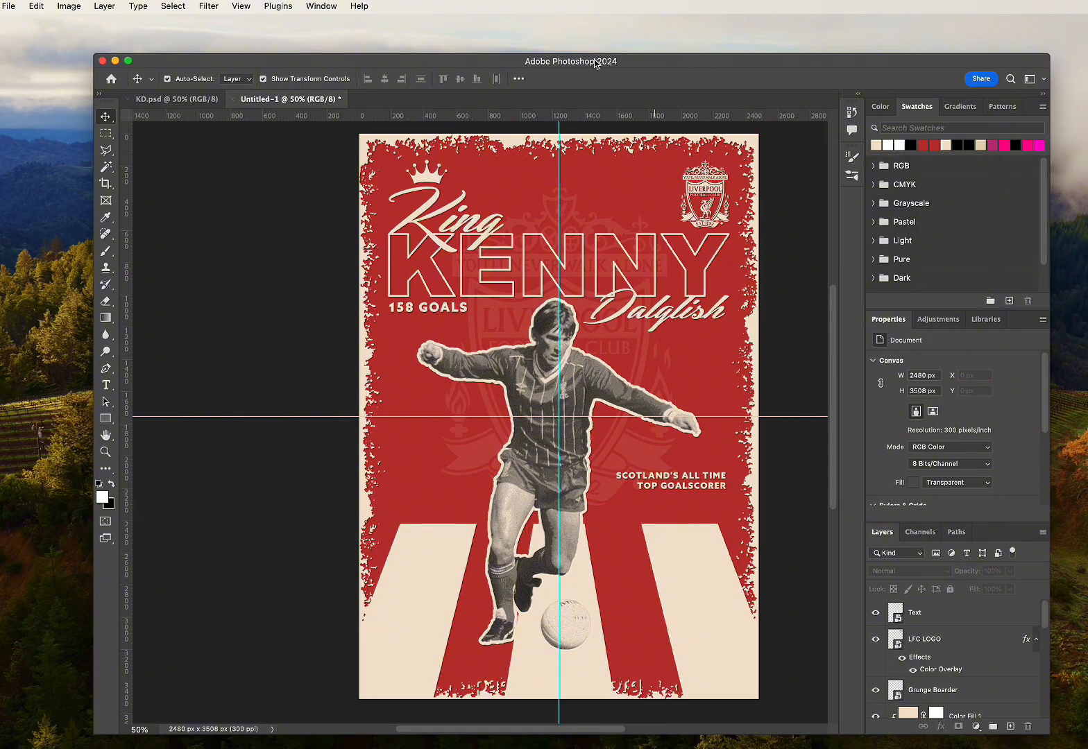
# - Examine the shadow shape on the stripes in the finished KD.psd and return to the Untitled-1 poster
pyautogui.moveTo(633, 63)
pyautogui.mouseDown()
pyautogui.moveTo(646, 284)
pyautogui.moveTo(644, 55)
pyautogui.mouseUp()
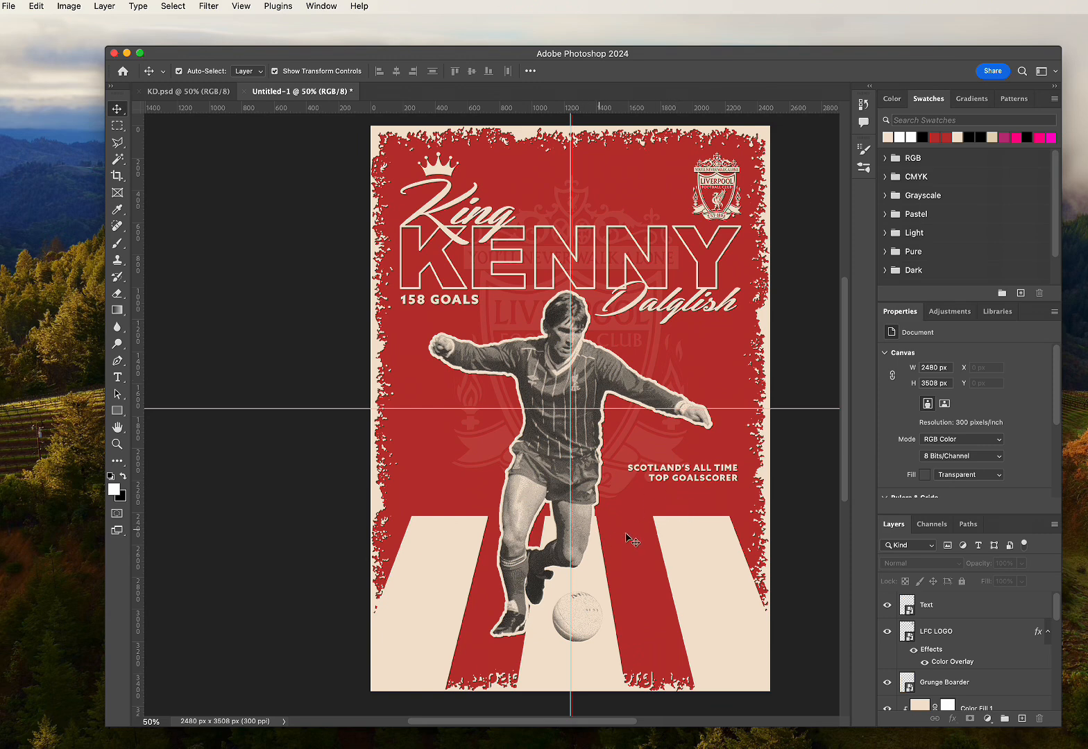
pyautogui.click(188, 91)
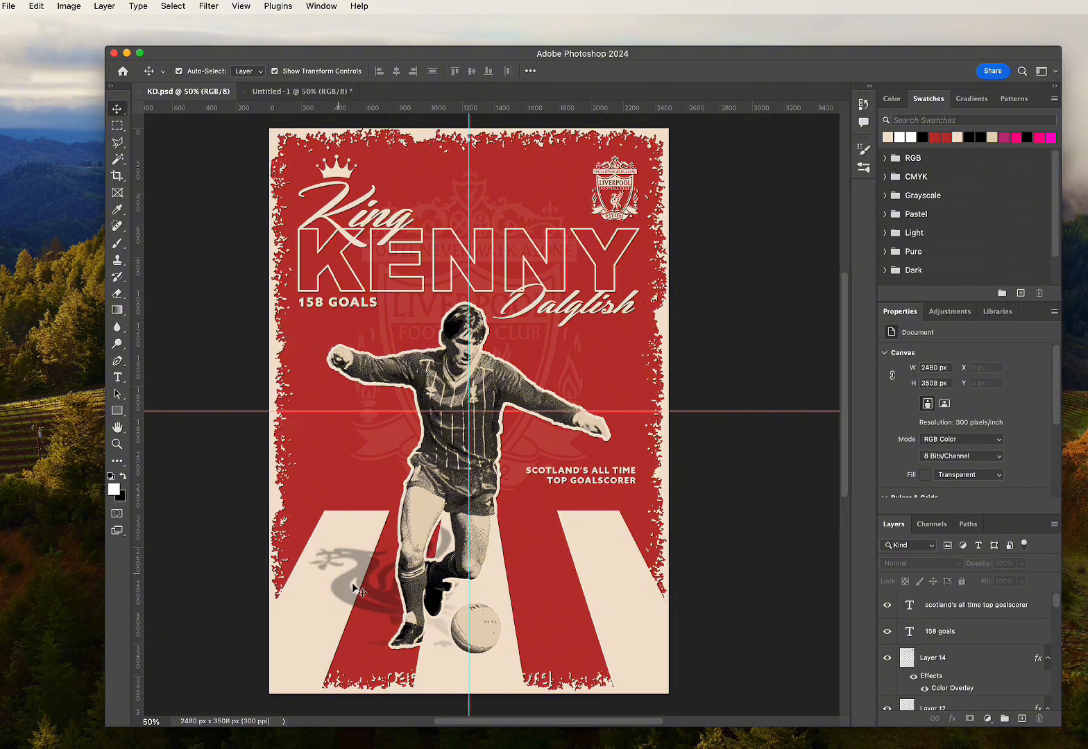
pyautogui.click(301, 90)
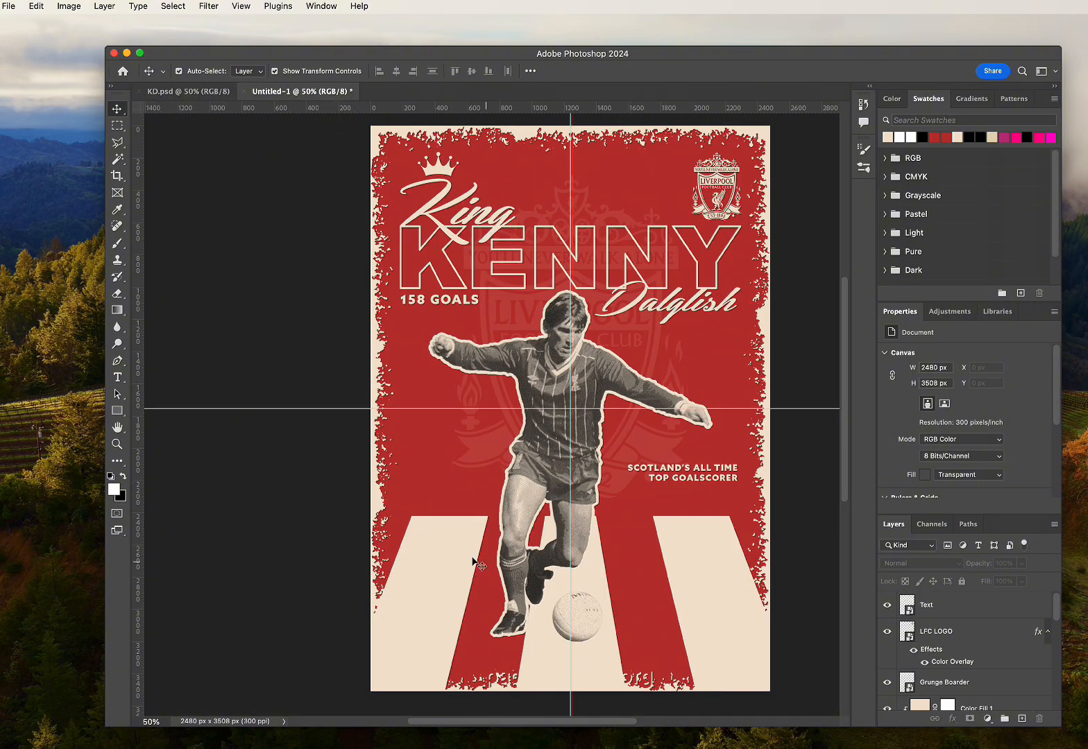
# - Switch to Safari and search Google for "lfc bird logo"
pyautogui.moveTo(632, 60); pyautogui.dragTo(632, 36)
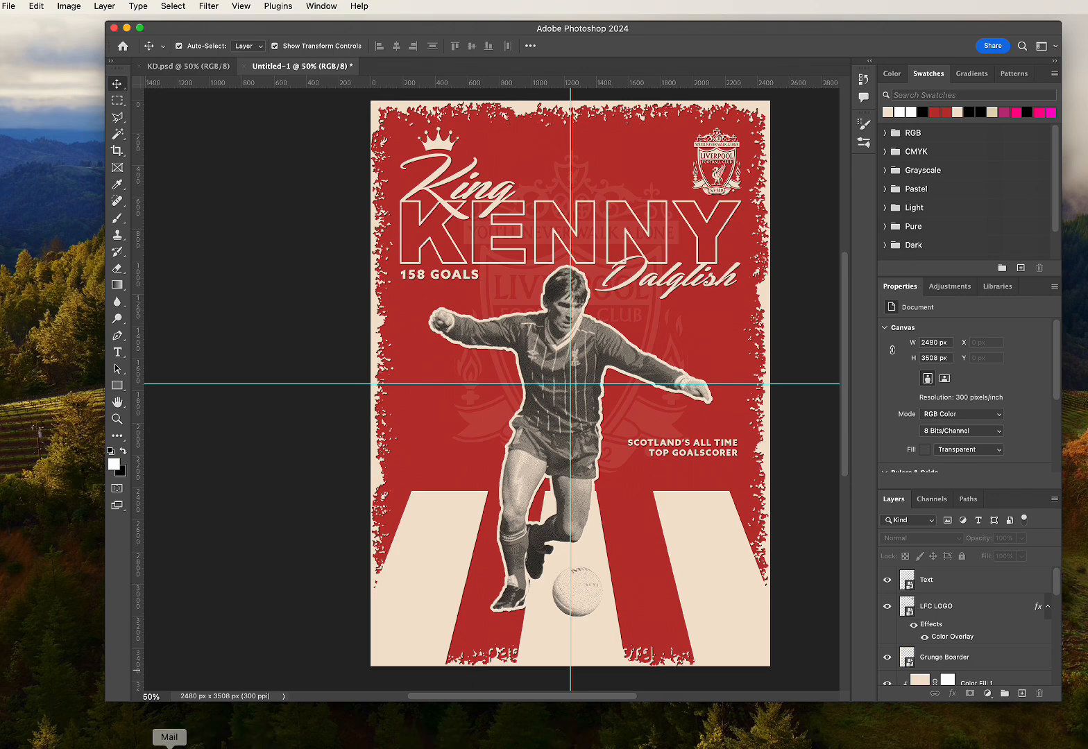
pyautogui.click(167, 742)
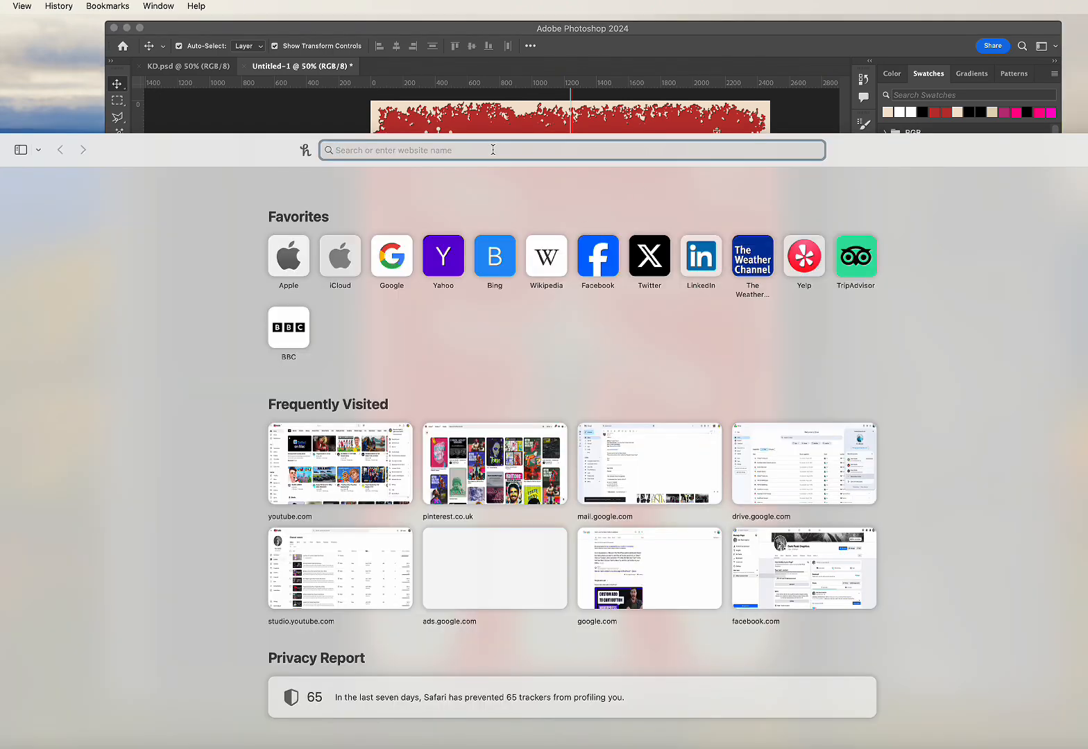
pyautogui.write('lfc l')
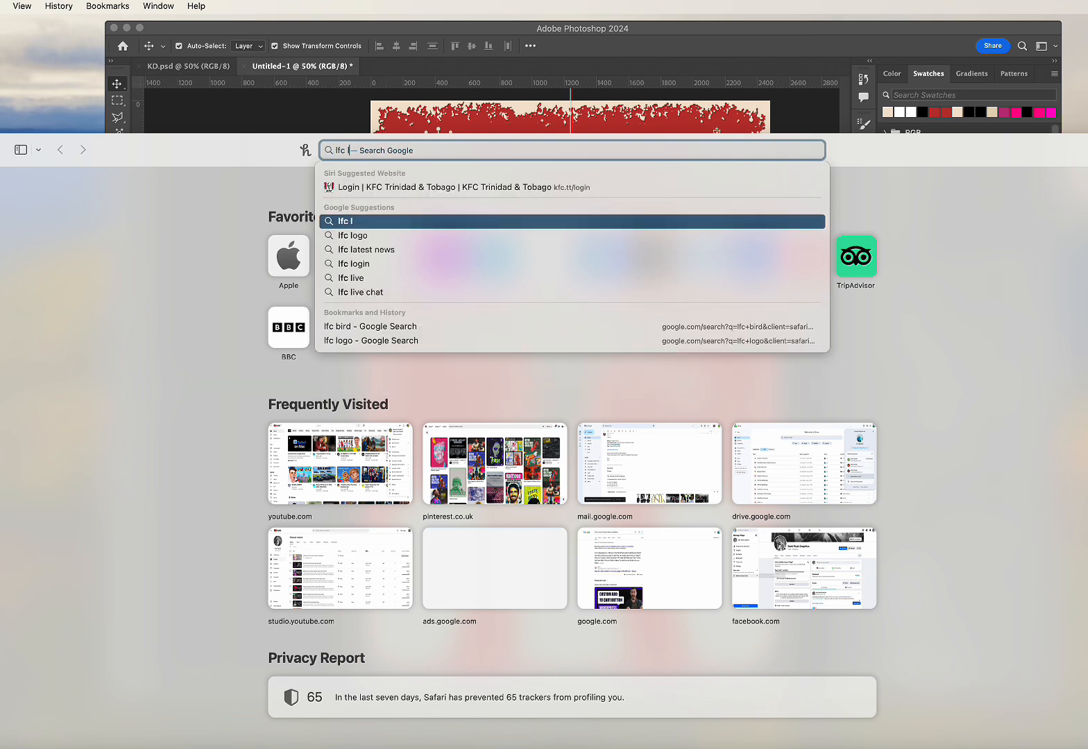
pyautogui.press('BackSpace')
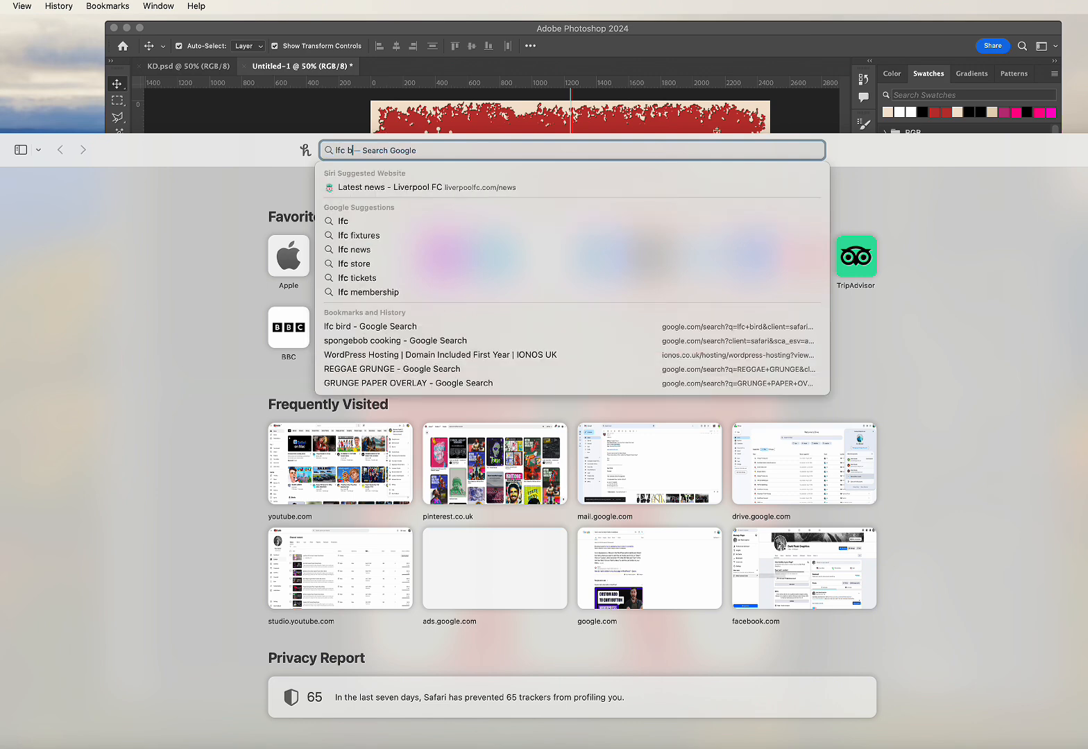
pyautogui.write('bird logo')
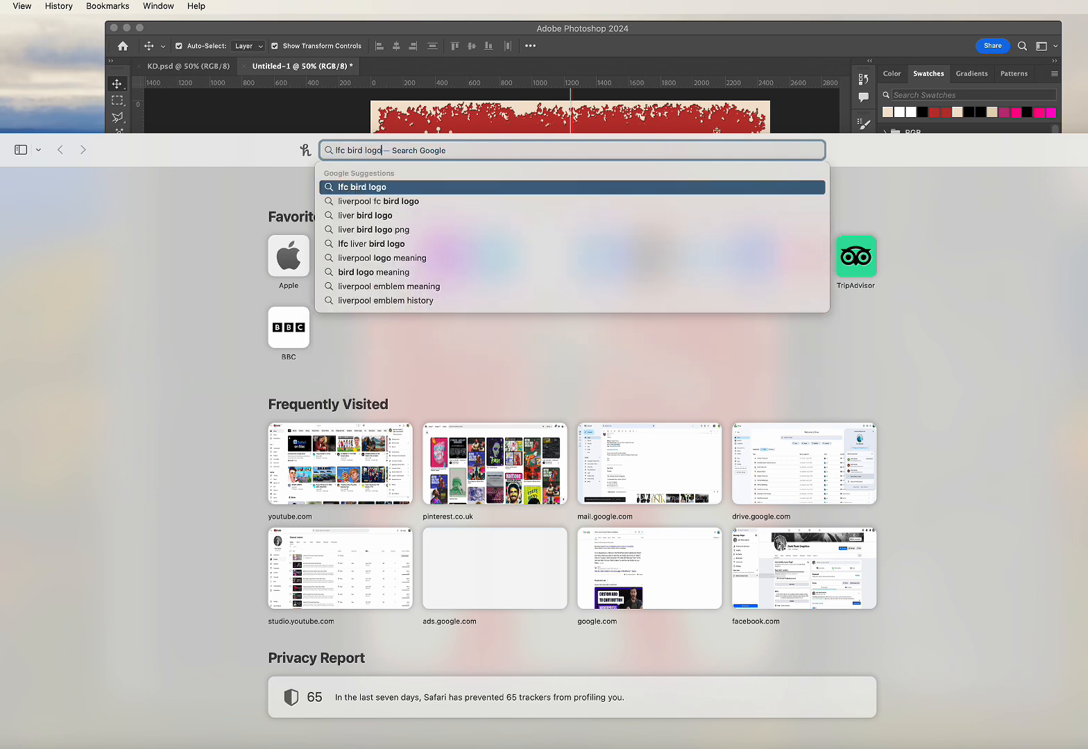
pyautogui.press('Return')
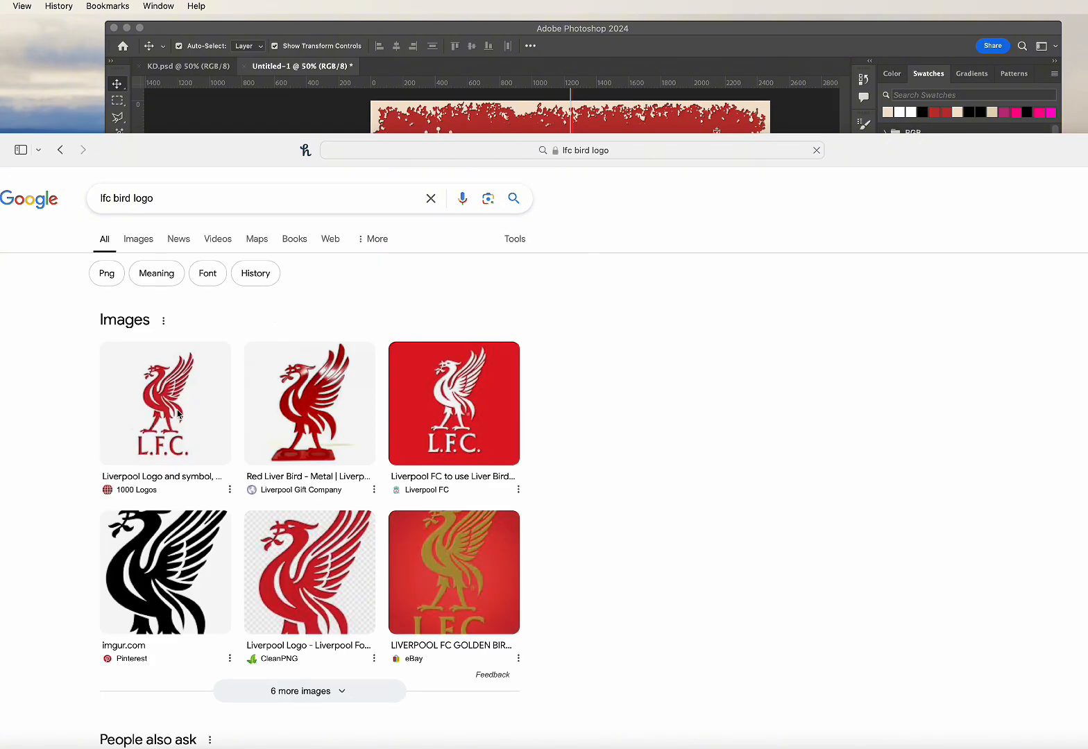
# - Bring the CleanPNG Liver bird image from the search results into the Photoshop poster, move it to X 573, Y 618 px, and hide Safari
pyautogui.click(178, 414)
pyautogui.click(300, 603)
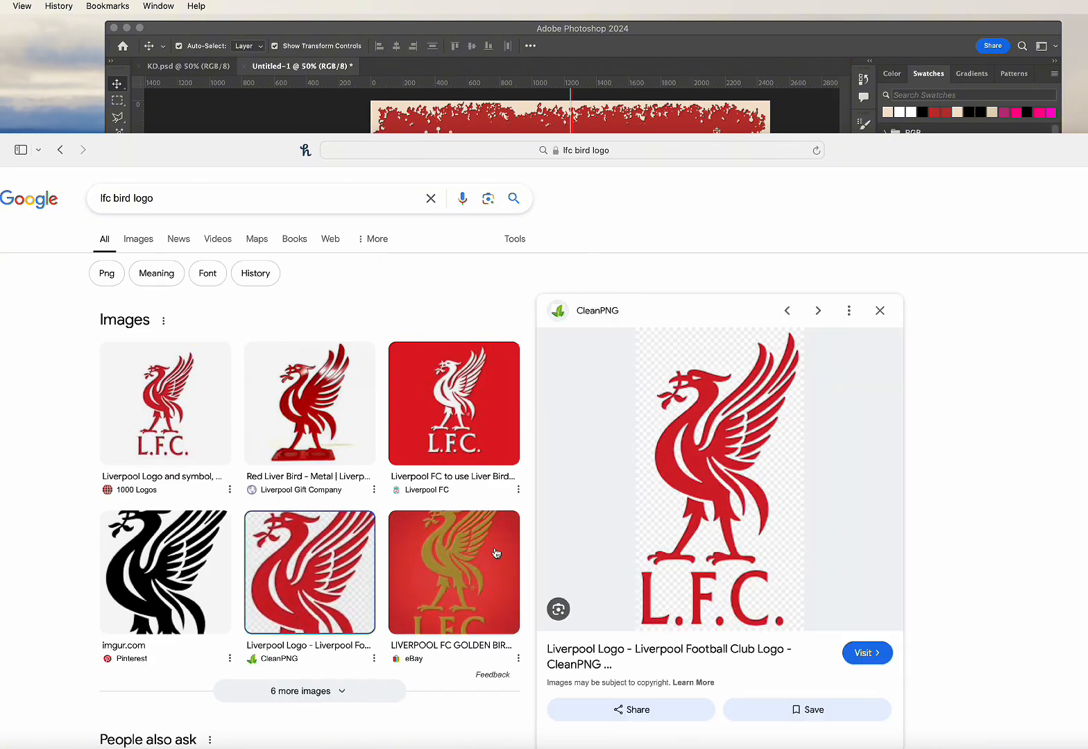
pyautogui.moveTo(721, 444); pyautogui.dragTo(540, 78)
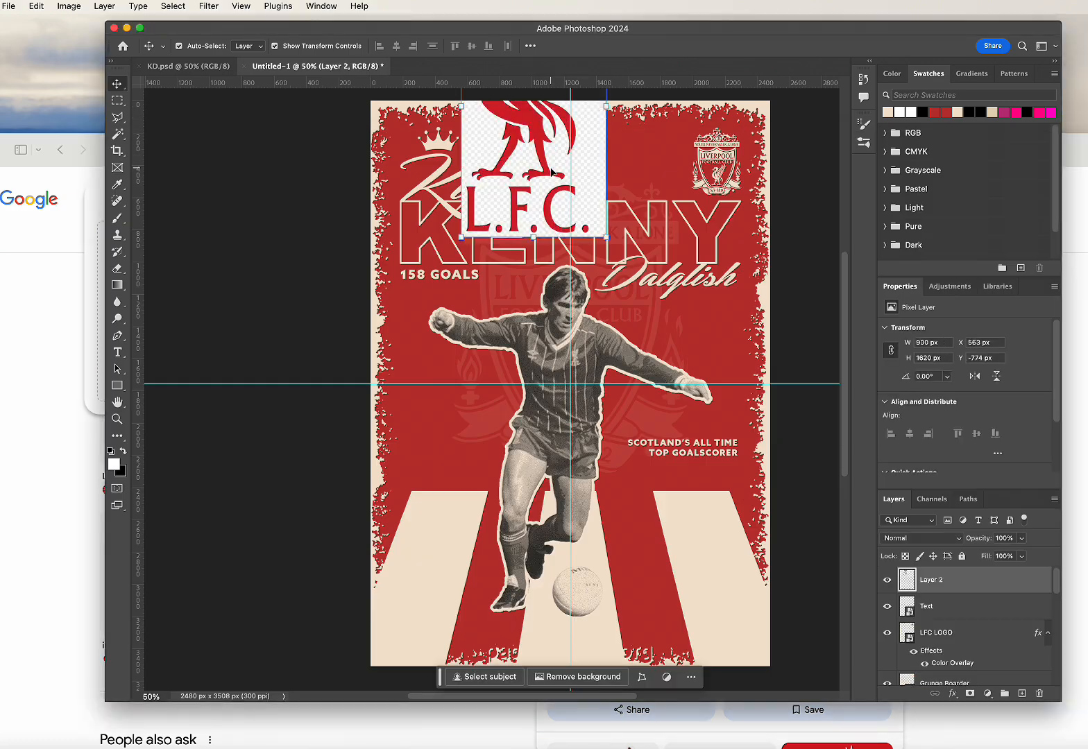
pyautogui.moveTo(536, 127); pyautogui.dragTo(538, 351)
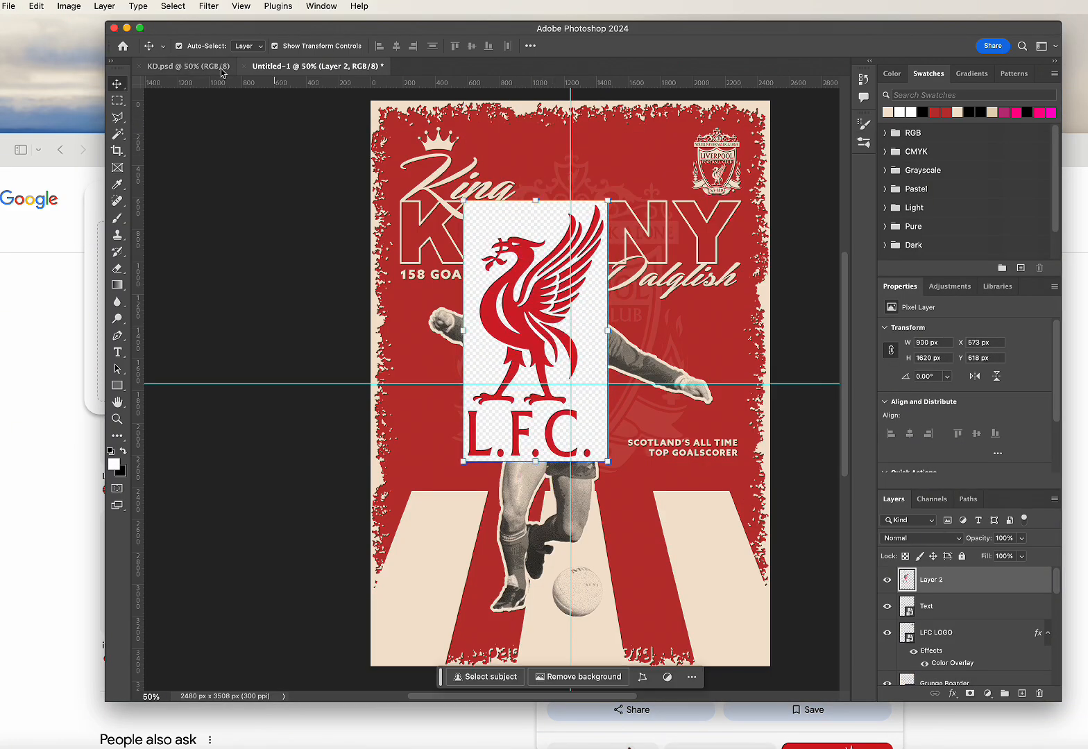
pyautogui.click(43, 229)
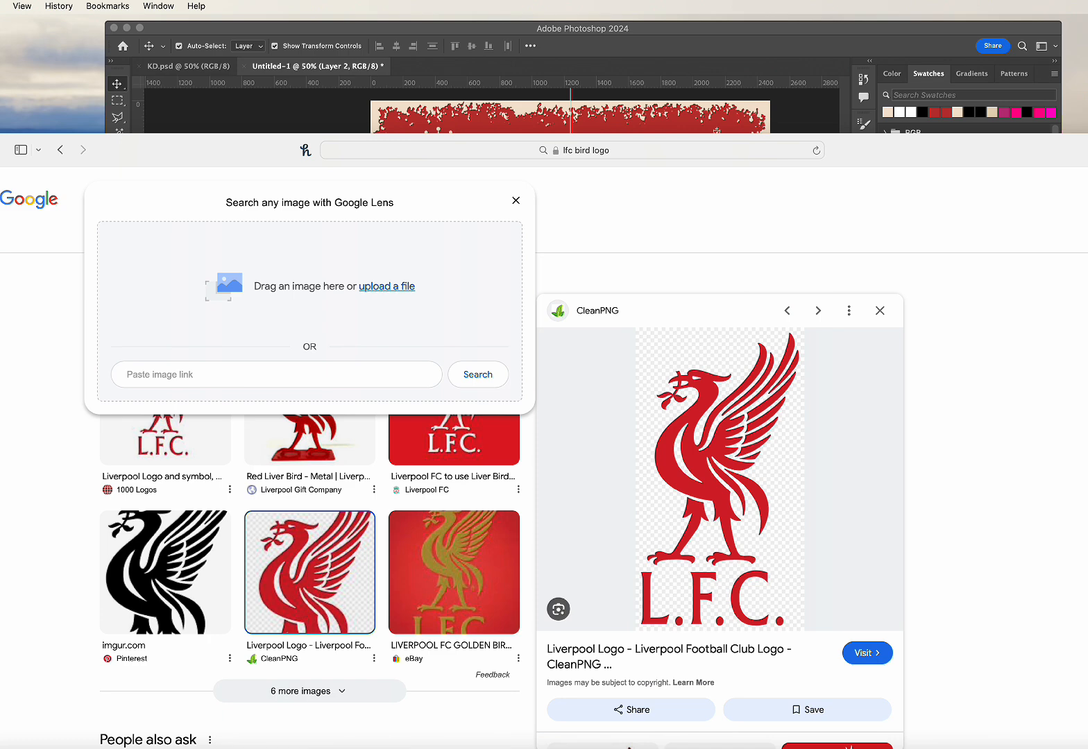
pyautogui.press('super+h')
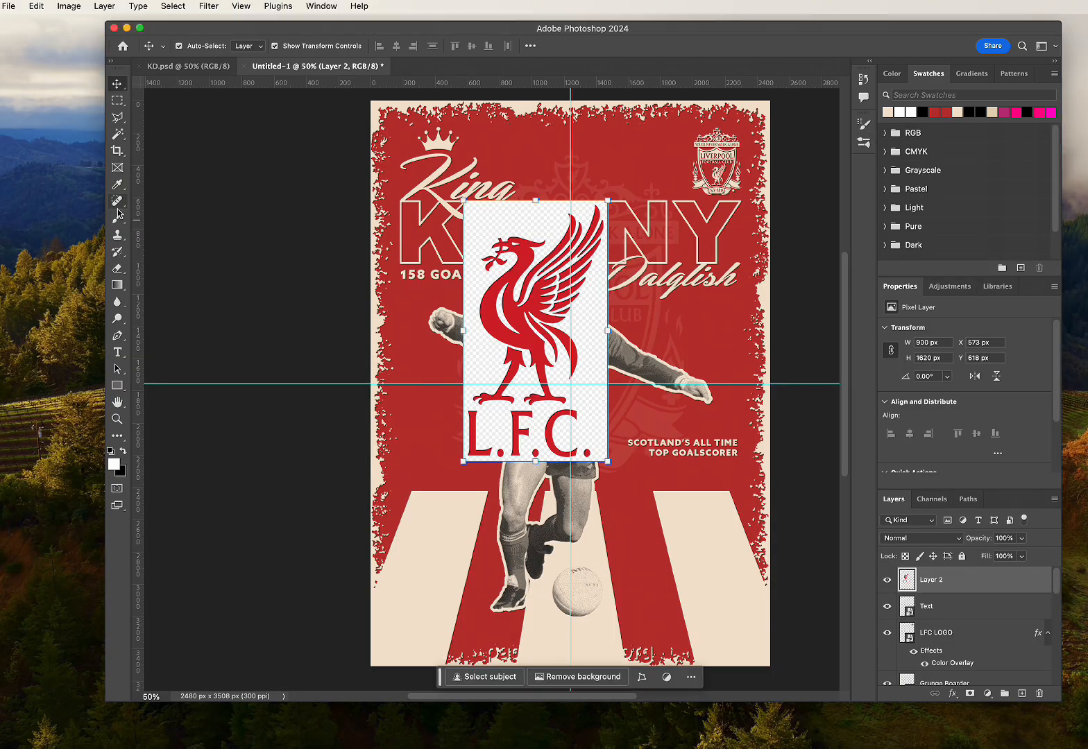
# - Select all the red parts of the Liver bird with the Magic Wand, including wing feathers and legs, leaving out the L.F.C. lettering
pyautogui.press('w')
pyautogui.click(518, 340)
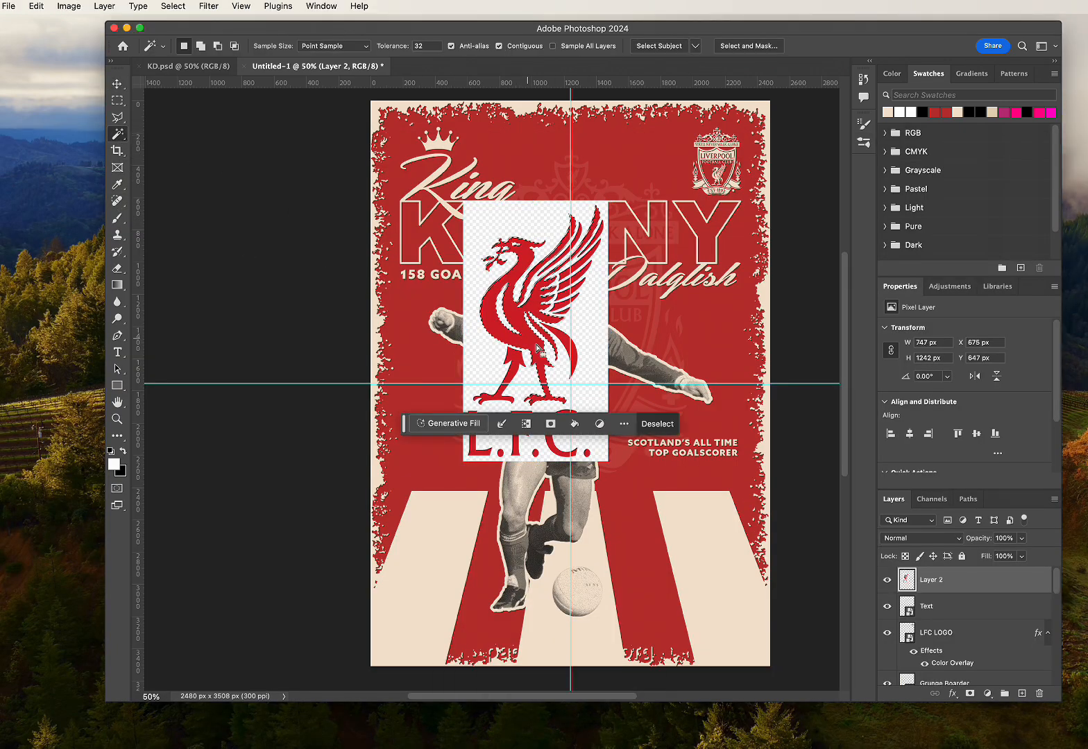
pyautogui.keyDown('shift'); pyautogui.click(566, 297); pyautogui.keyUp('shift')
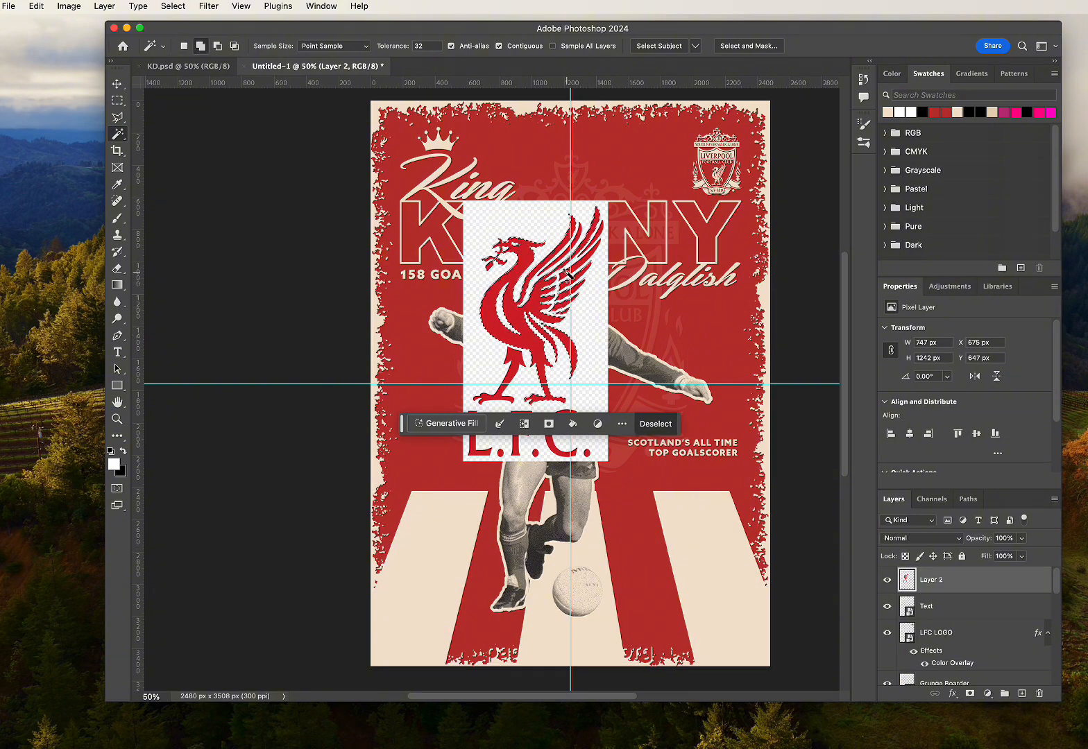
pyautogui.keyDown('shift'); pyautogui.click(601, 233); pyautogui.keyUp('shift')
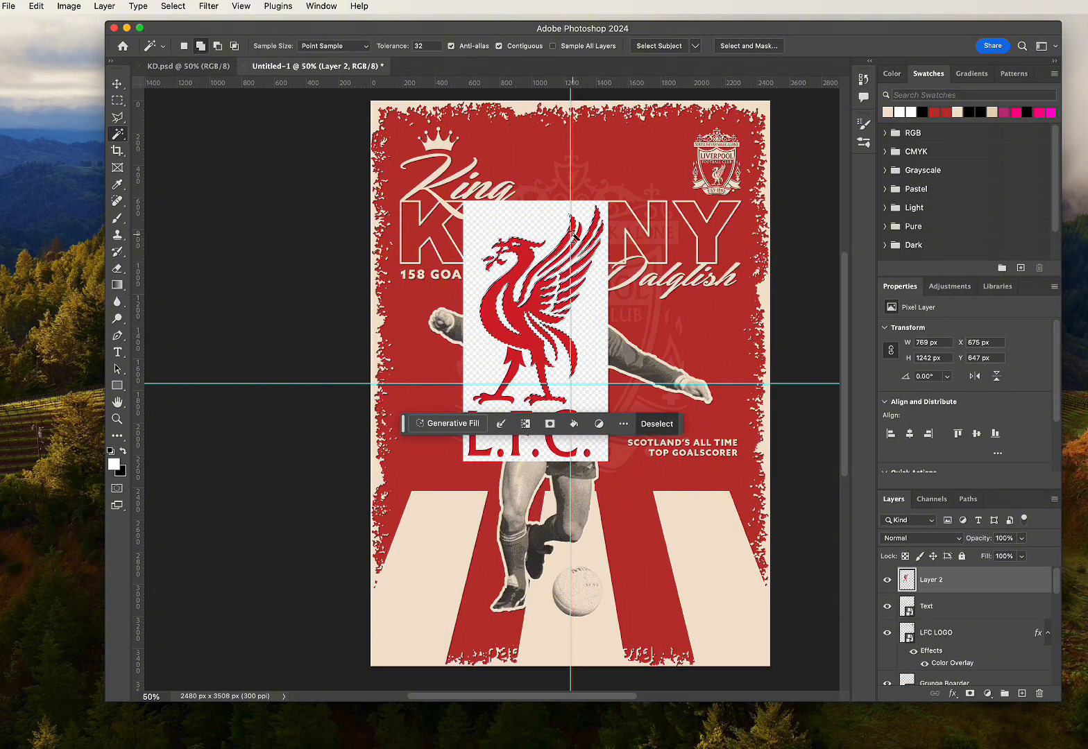
pyautogui.keyDown('shift'); pyautogui.click(596, 234); pyautogui.keyUp('shift')
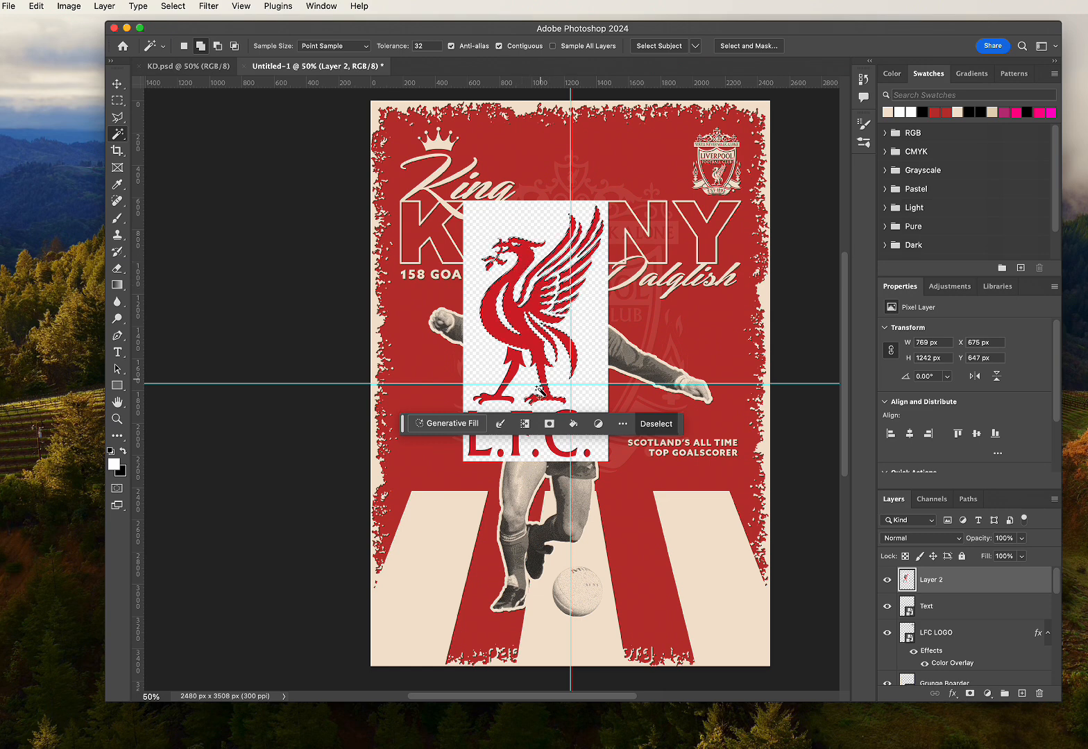
pyautogui.keyDown('shift'); pyautogui.click(513, 366); pyautogui.keyUp('shift')
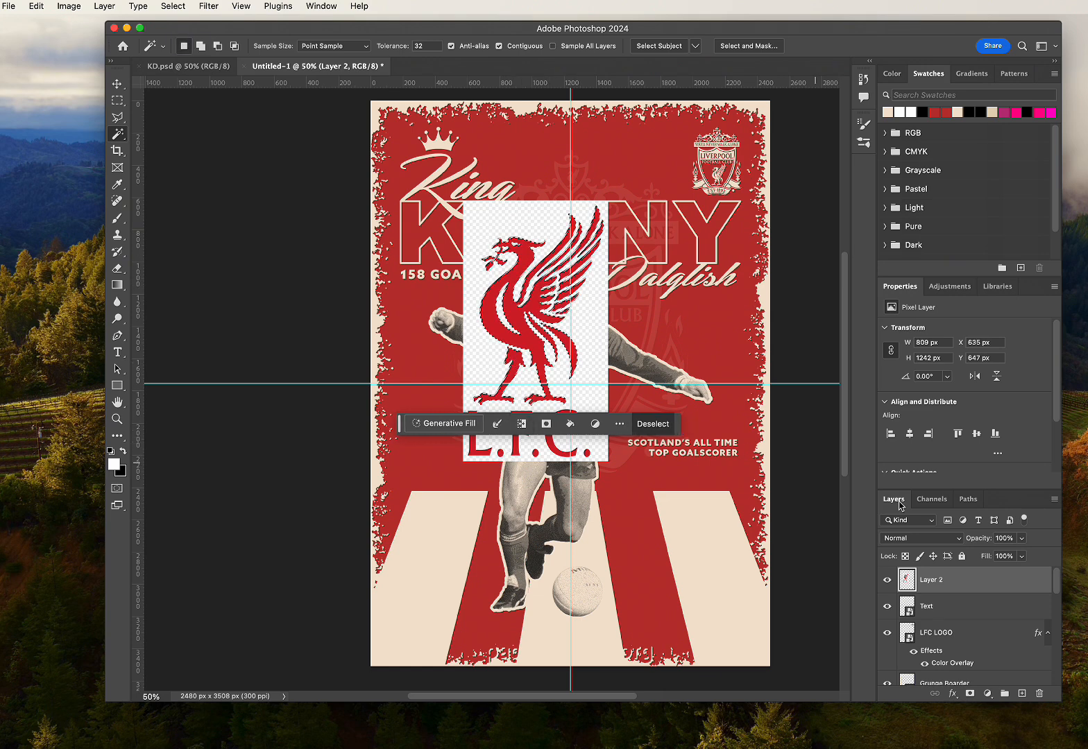
# - Copy the selected bird onto its own layer and delete the original Layer 2 image with the checkered background
pyautogui.hotkey('ctrl', 'j')
pyautogui.click(1019, 607)
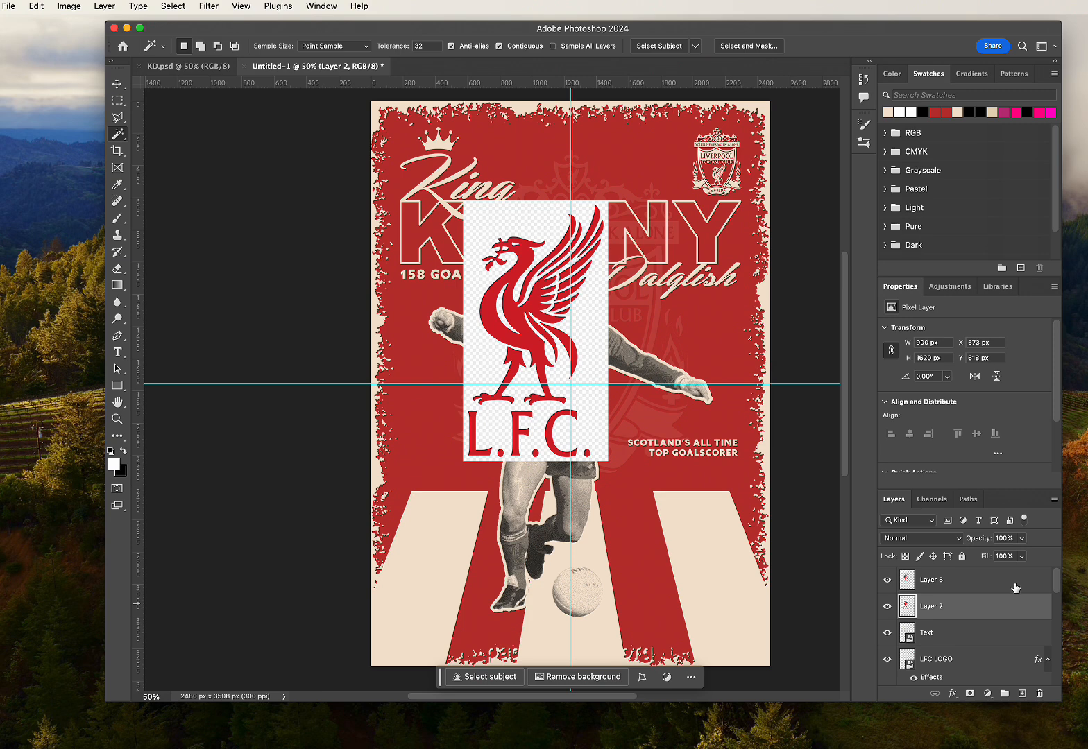
pyautogui.press('Delete')
pyautogui.click(116, 83)
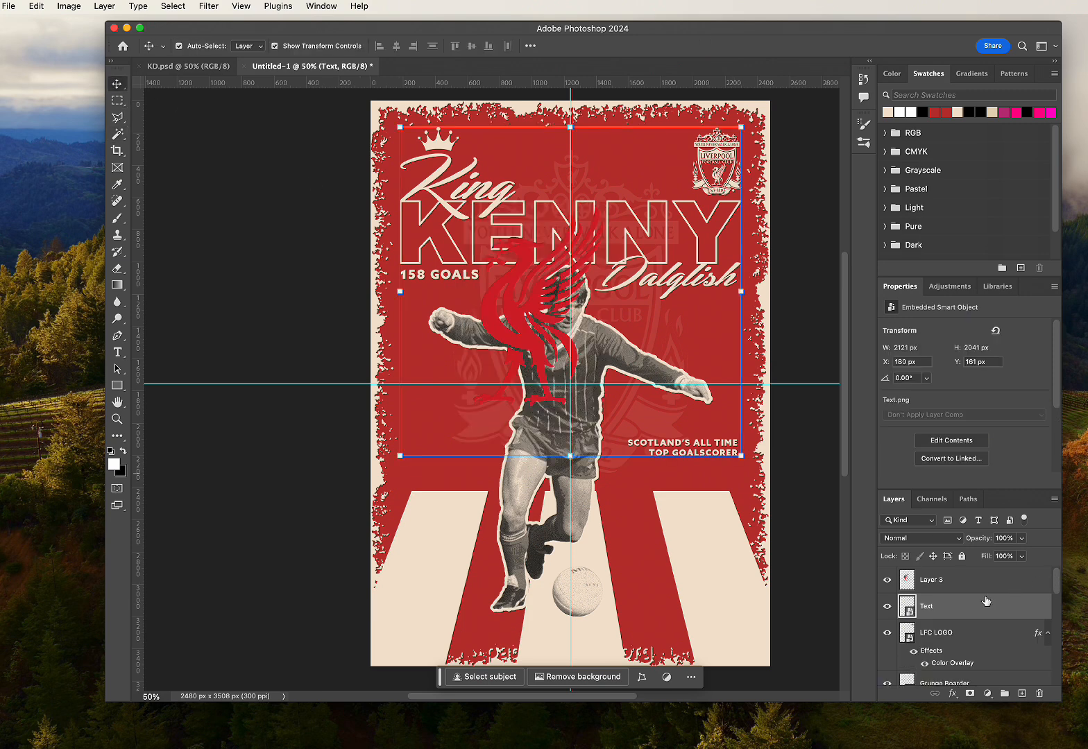
# - Give the cut-out Liver bird on Layer 3 a black (000000) Color Overlay
pyautogui.click(933, 580)
pyautogui.click(1053, 498)
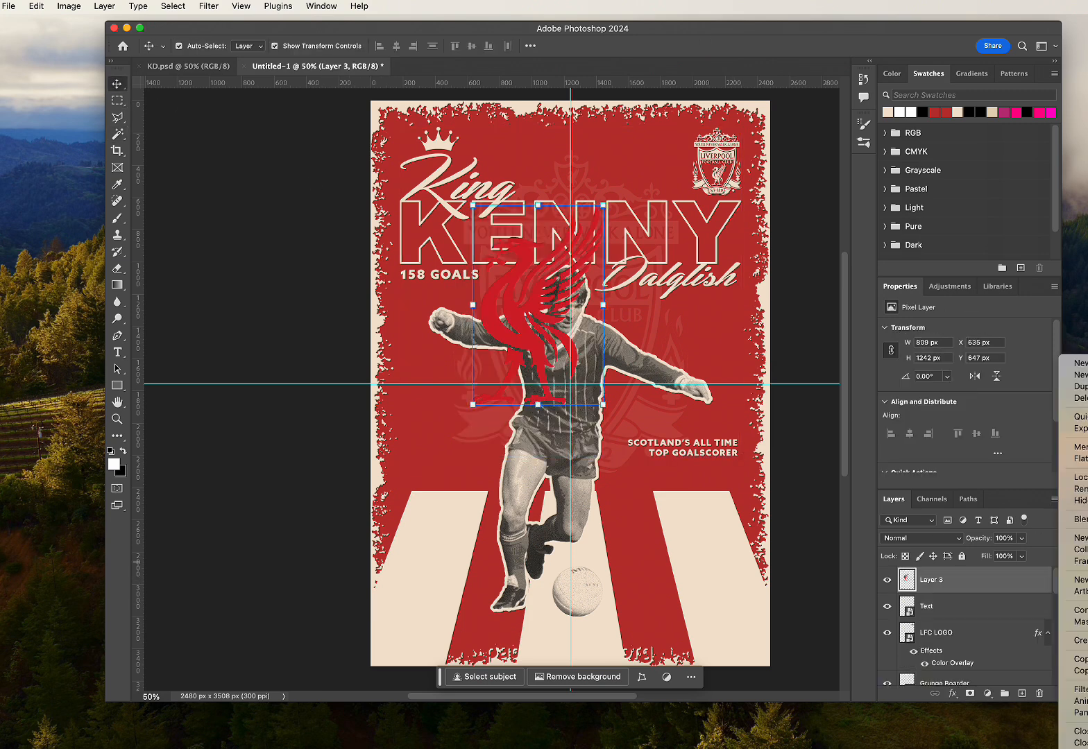
pyautogui.click(1075, 519)
pyautogui.click(541, 531)
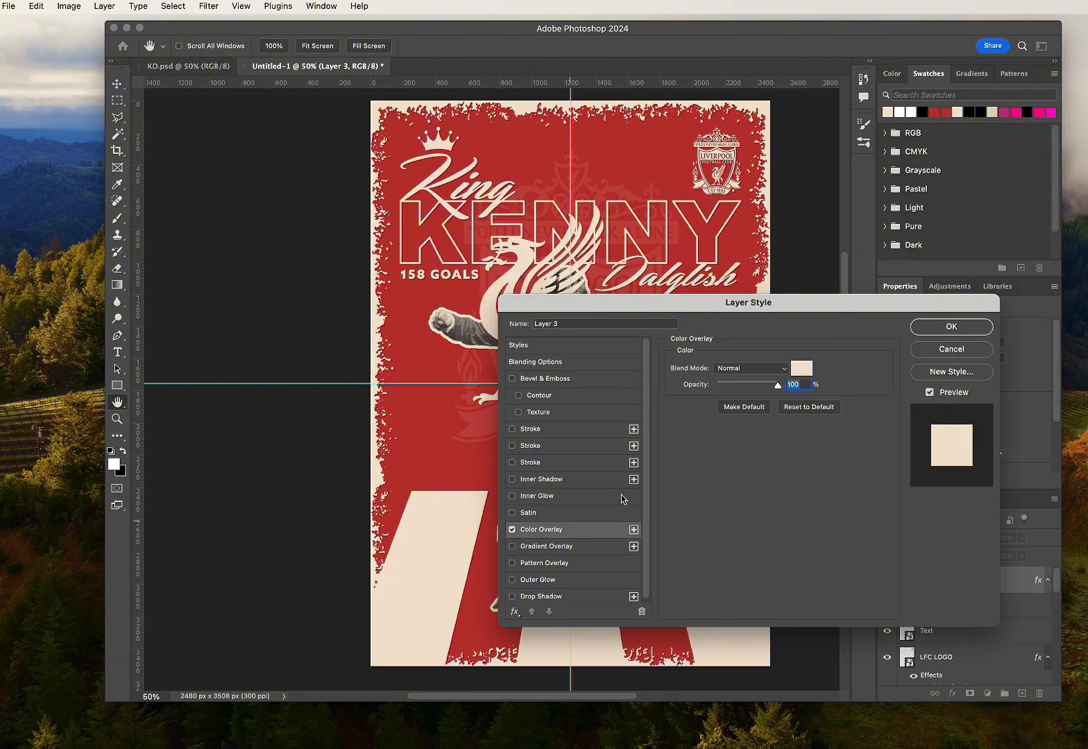
pyautogui.click(813, 368)
pyautogui.write('000000')
pyautogui.click(1065, 413)
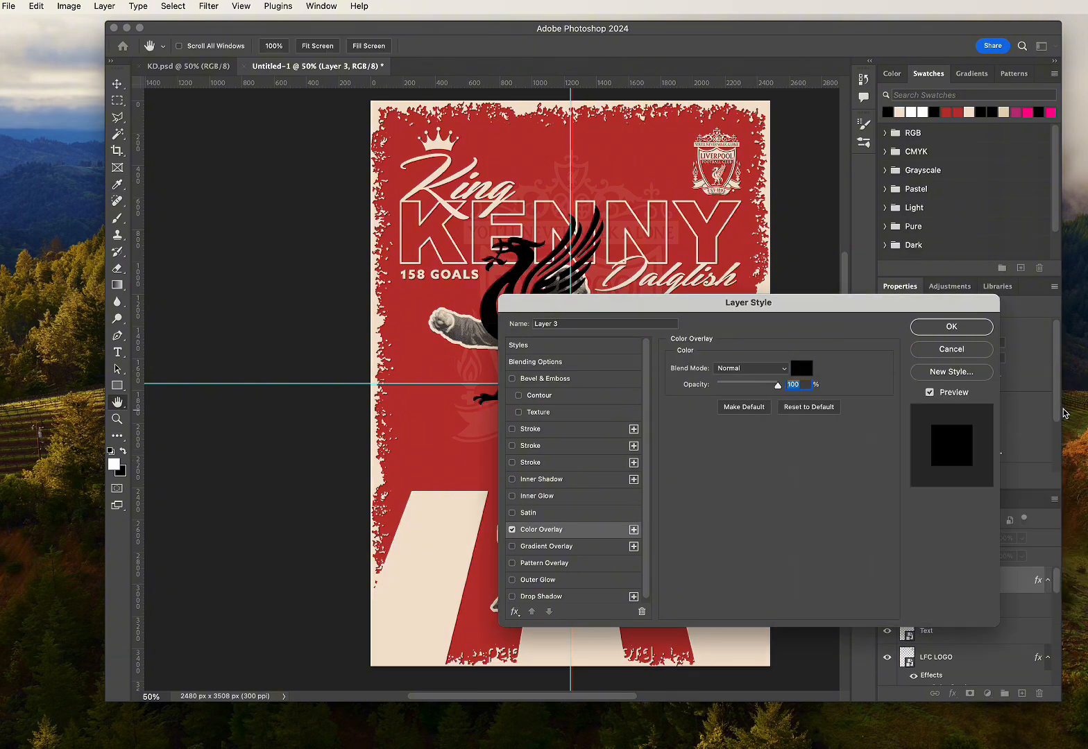
pyautogui.click(951, 326)
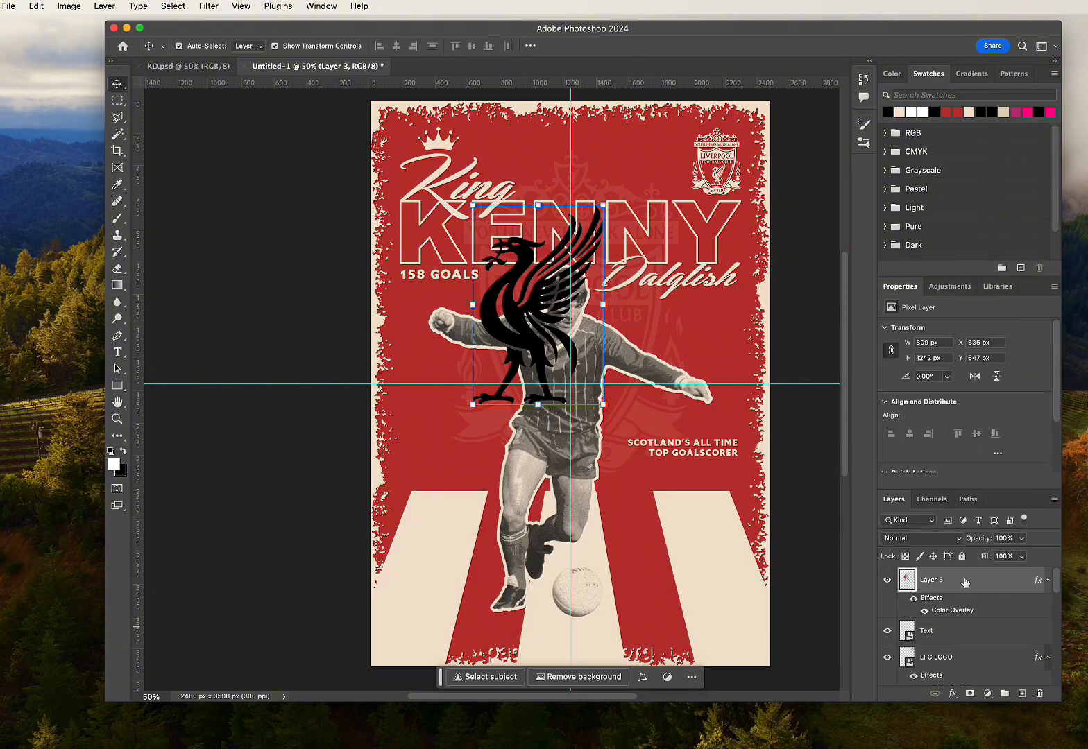
# - Place Layer 3 below the player's layer and move the bird behind his legs at X 595, Y 1888 px
pyautogui.moveTo(965, 582); pyautogui.dragTo(965, 637)
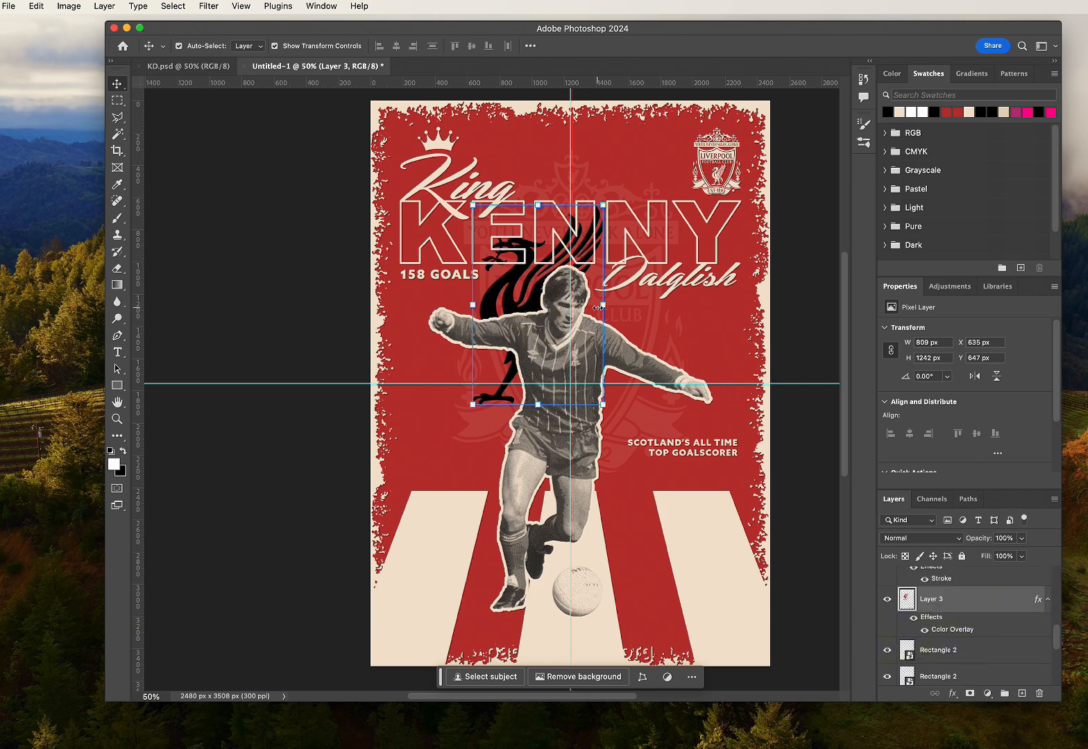
pyautogui.moveTo(551, 366); pyautogui.dragTo(545, 564)
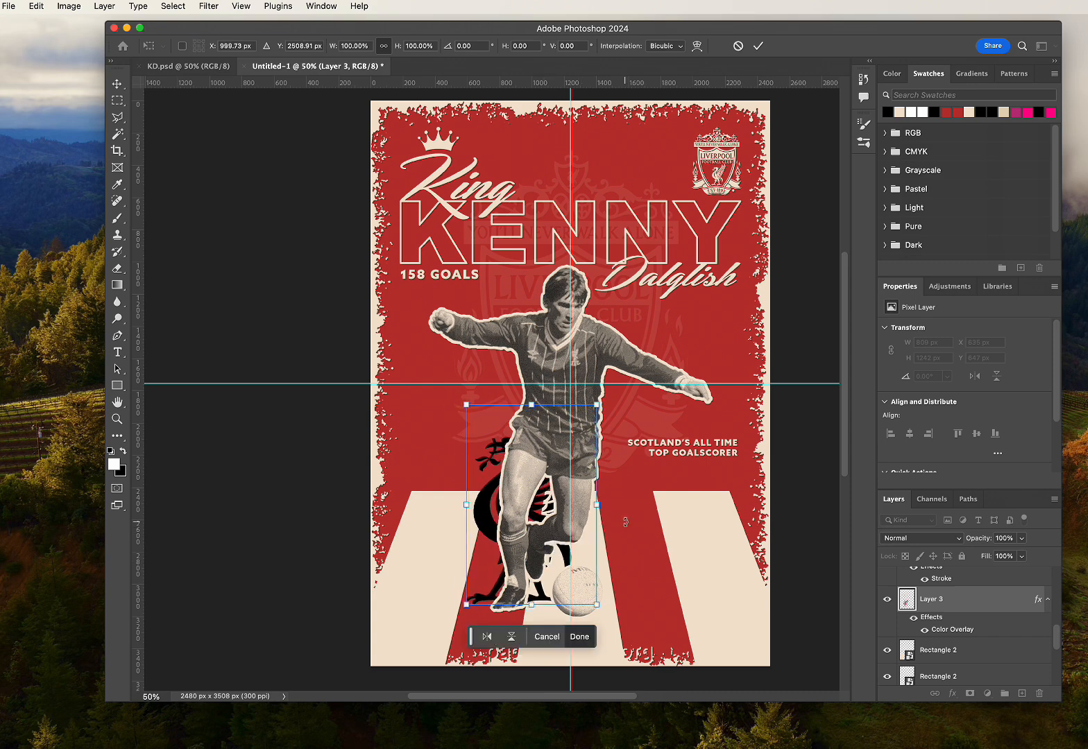
pyautogui.press('Return')
# - Distort the bird into a slanted shadow on the stripes, about 1185 x 795 px at X 151, Y 2366 px, starting at the player's foot
pyautogui.click(39, 6)
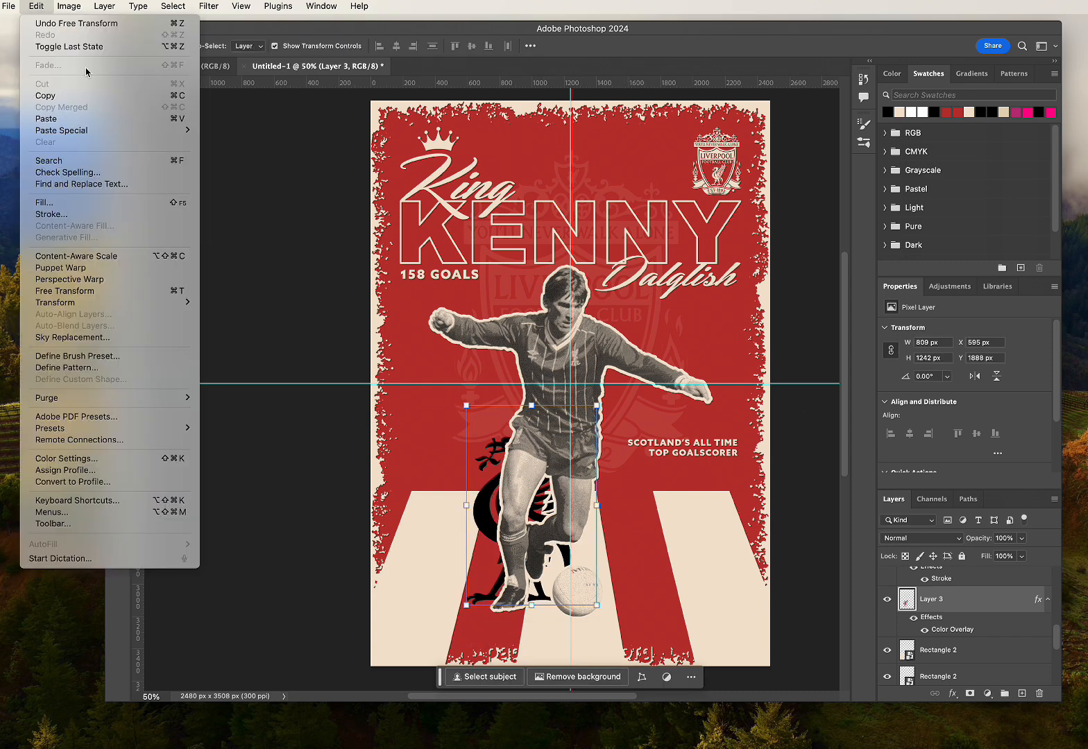
pyautogui.moveTo(134, 303)
pyautogui.click(223, 344)
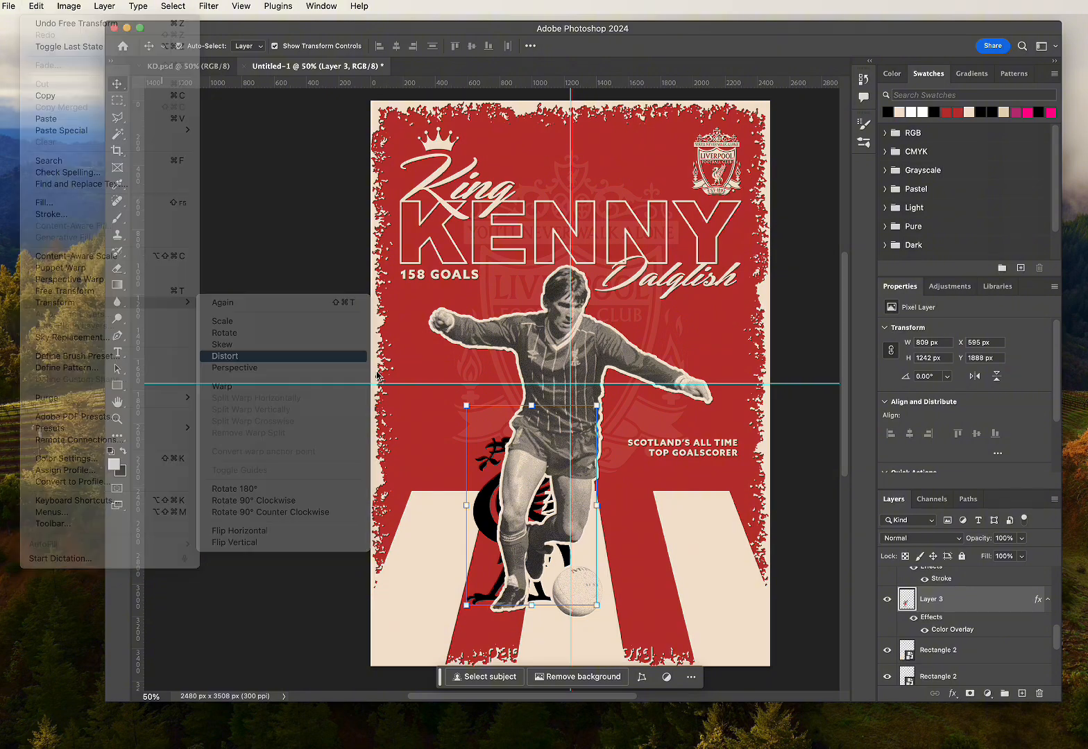
pyautogui.moveTo(531, 405); pyautogui.dragTo(456, 481)
pyautogui.moveTo(593, 610); pyautogui.dragTo(625, 601)
pyautogui.moveTo(466, 606); pyautogui.dragTo(493, 610)
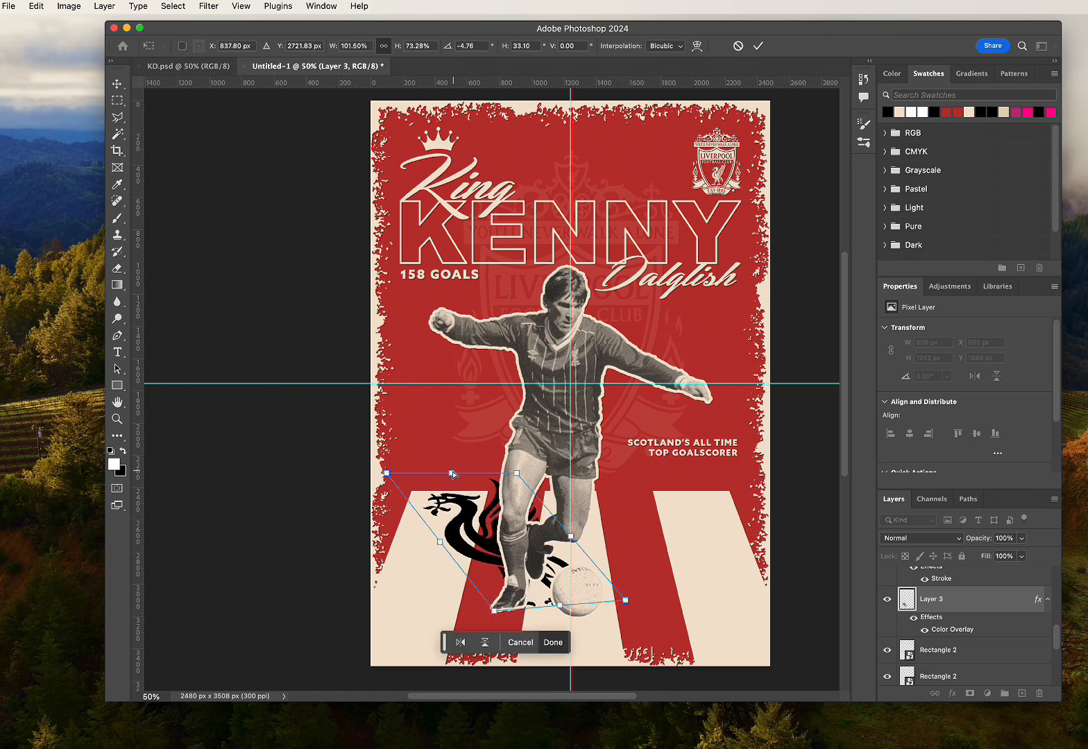
pyautogui.moveTo(453, 474); pyautogui.dragTo(425, 484)
pyautogui.moveTo(425, 551); pyautogui.dragTo(423, 551)
pyautogui.press('Return')
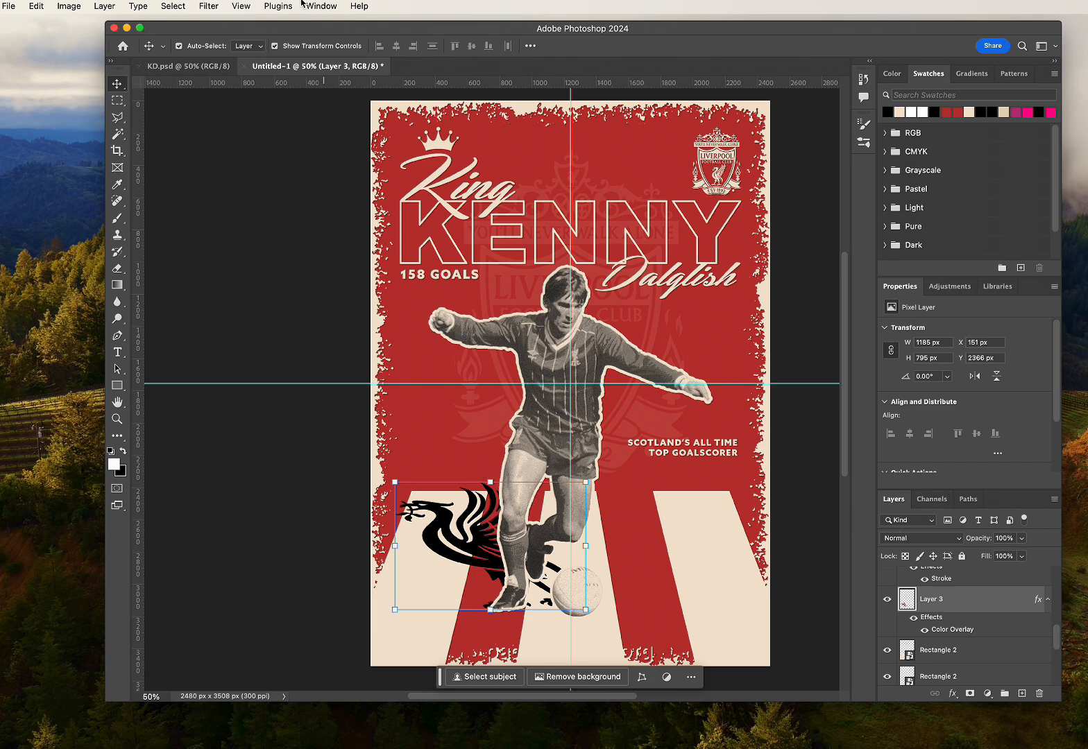
# - Soften the bird shadow with a Gaussian Blur and lower the layer's opacity to 23%
pyautogui.click(208, 6)
pyautogui.moveTo(228, 180)
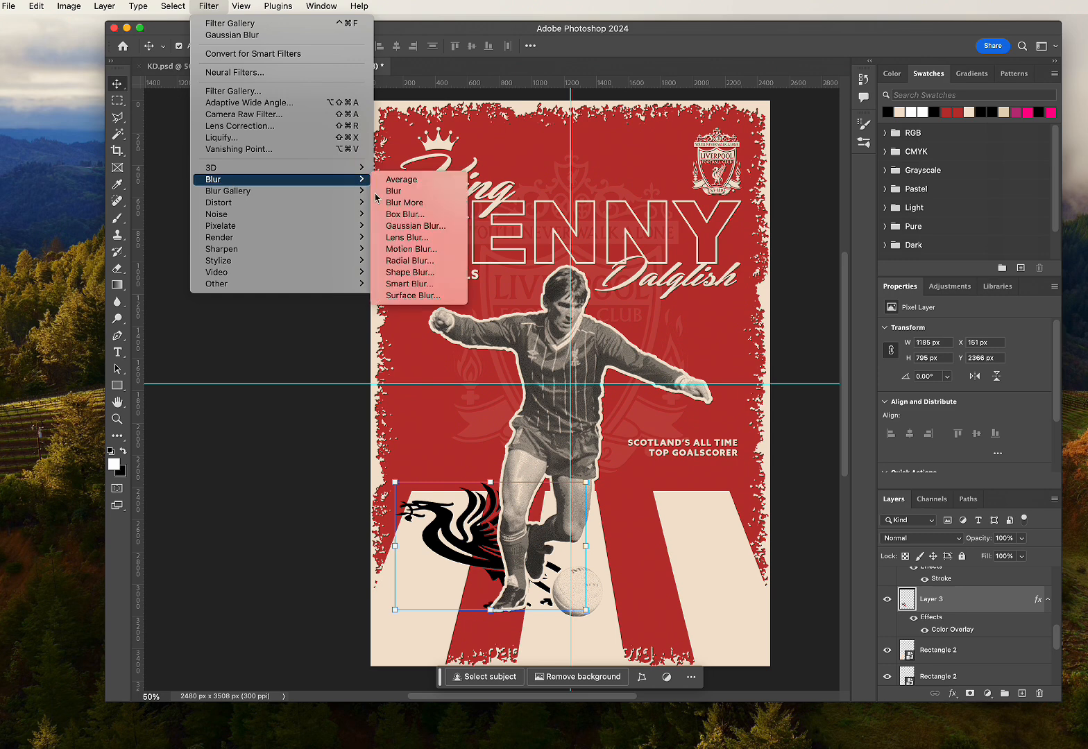
pyautogui.click(442, 227)
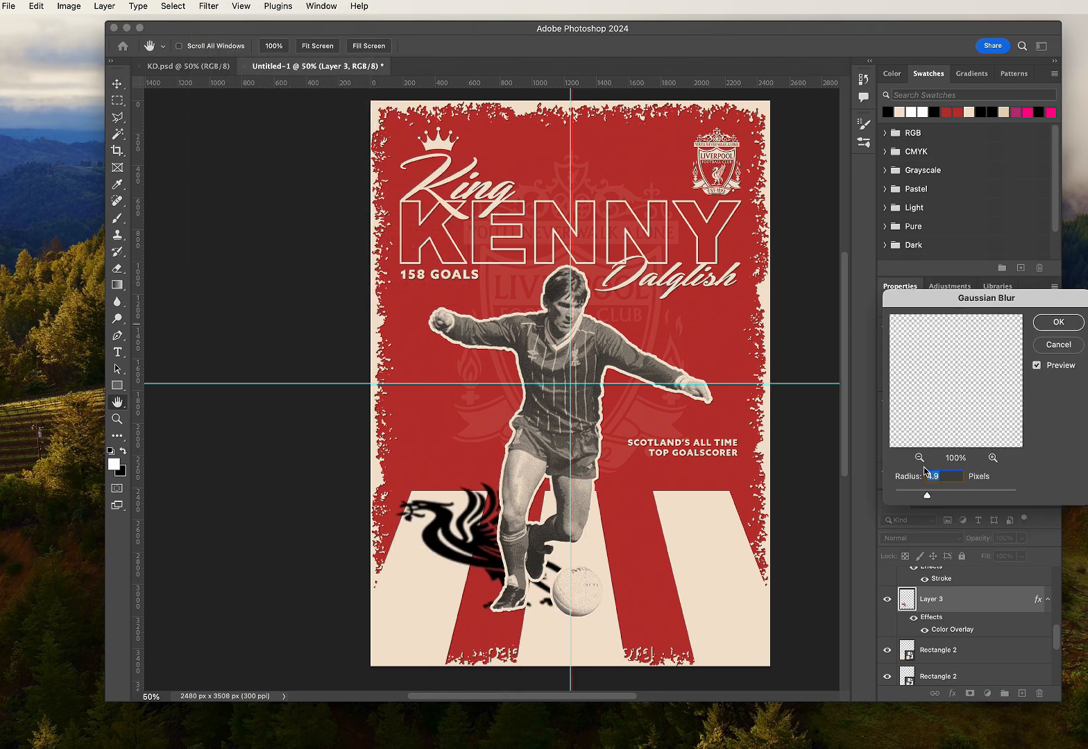
pyautogui.moveTo(927, 496); pyautogui.dragTo(929, 498)
pyautogui.click(1048, 325)
pyautogui.moveTo(1022, 556); pyautogui.dragTo(978, 558)
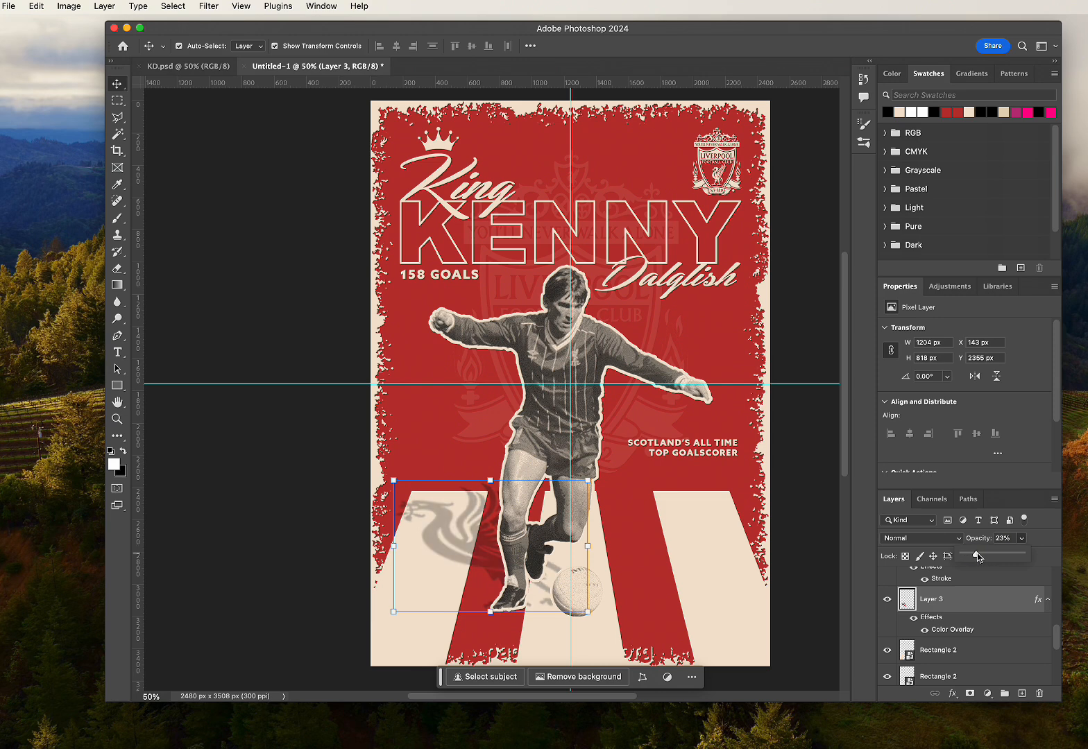
# - Distort the blurred shadow so its upper edge meets the top of the stripes, about 1215 x 751 px at X 131, Y 2422 px
pyautogui.click(37, 7)
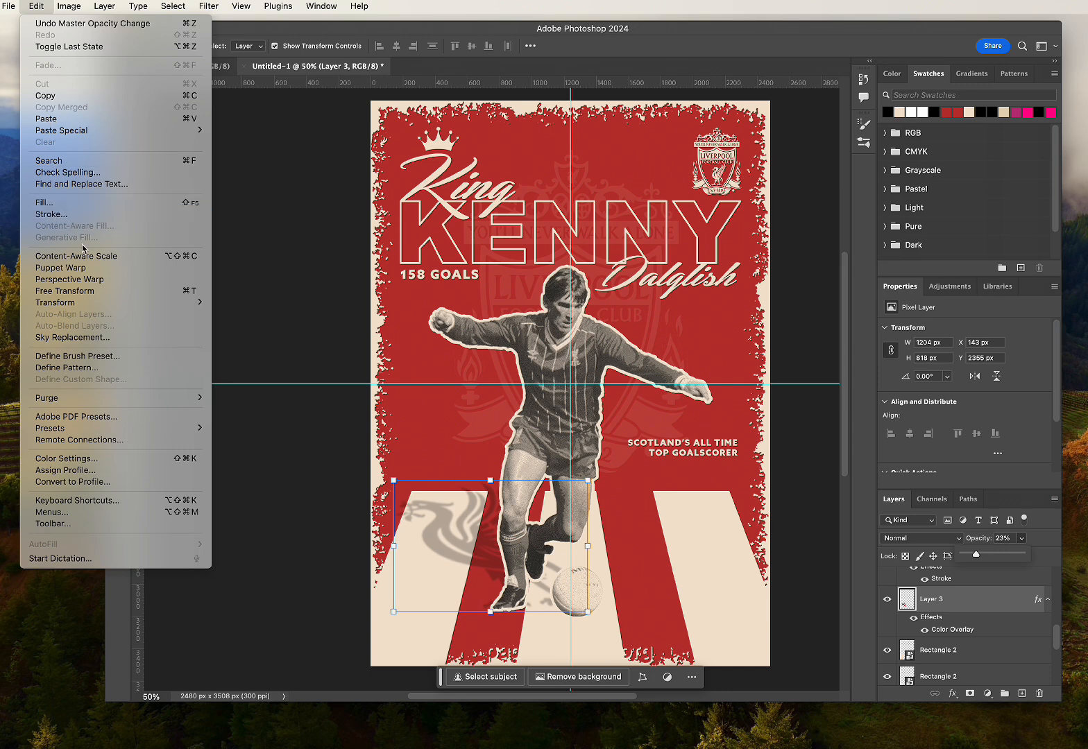
pyautogui.moveTo(173, 305)
pyautogui.click(239, 351)
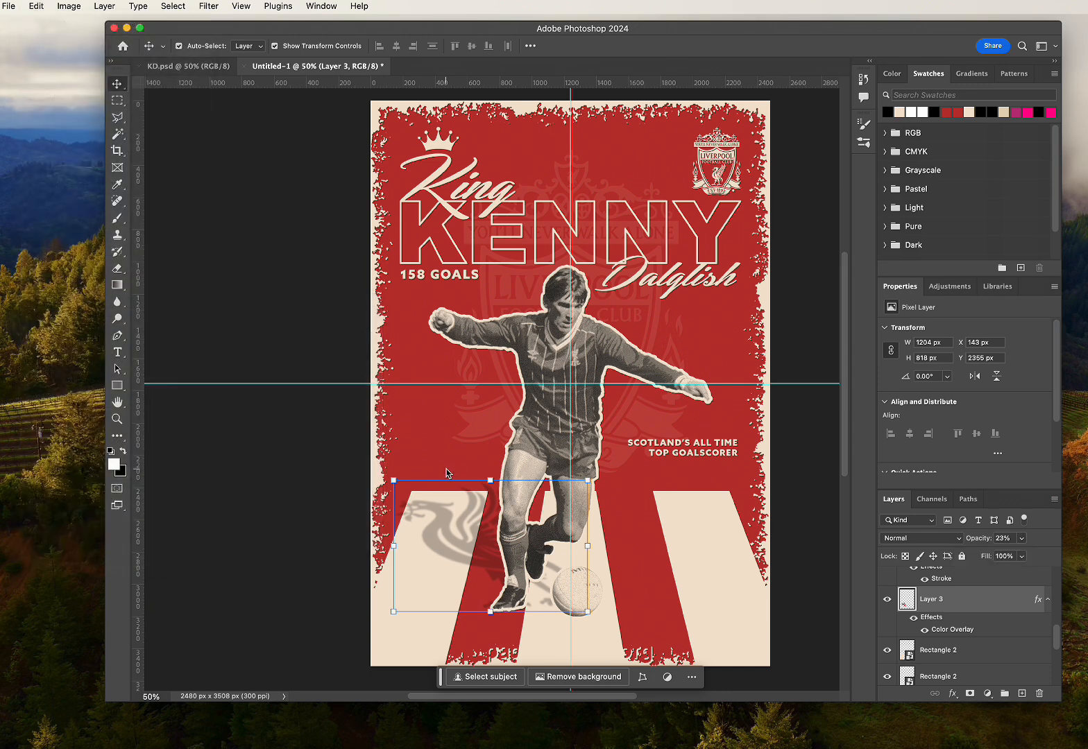
pyautogui.moveTo(491, 482); pyautogui.dragTo(491, 492)
pyautogui.press('Return')
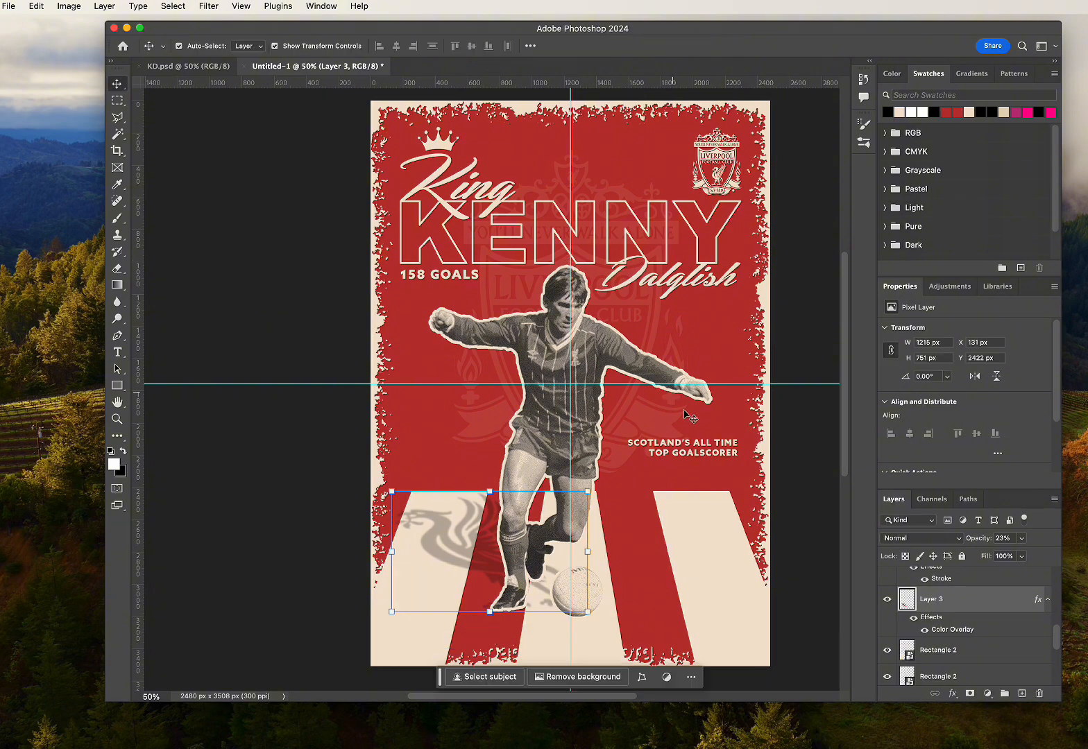
pyautogui.click(787, 474)
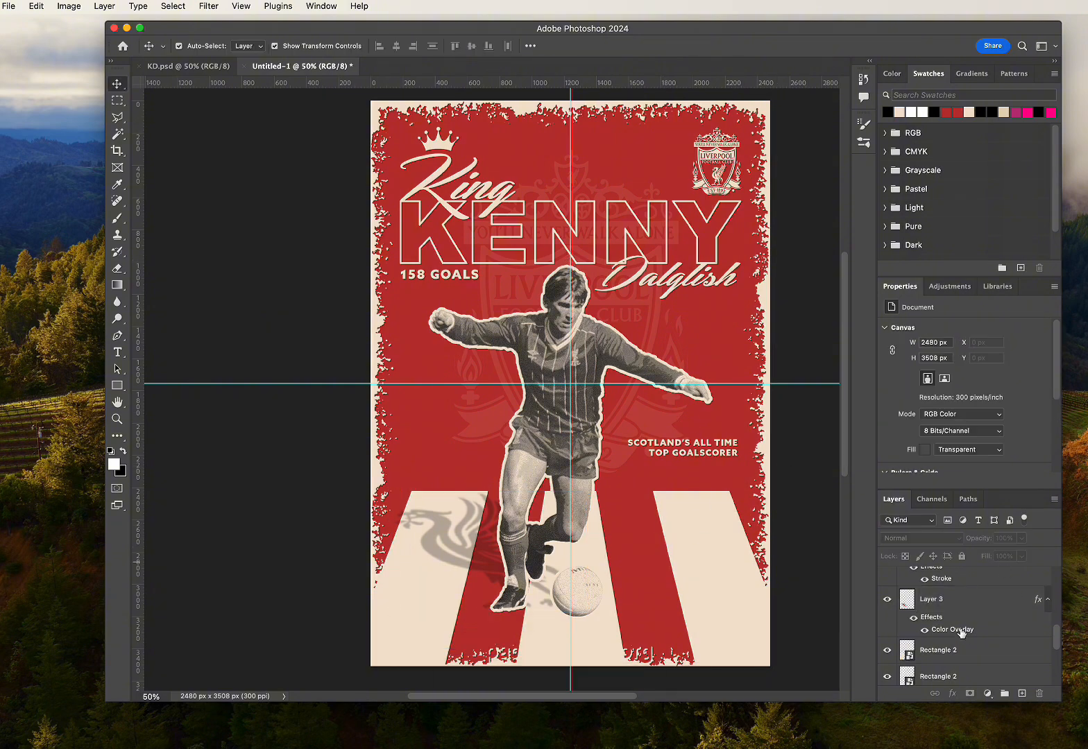
# - Add a layer mask to Layer 3 and paint out the shadow parts around the ball with a black 400 px brush
pyautogui.click(962, 604)
pyautogui.click(970, 693)
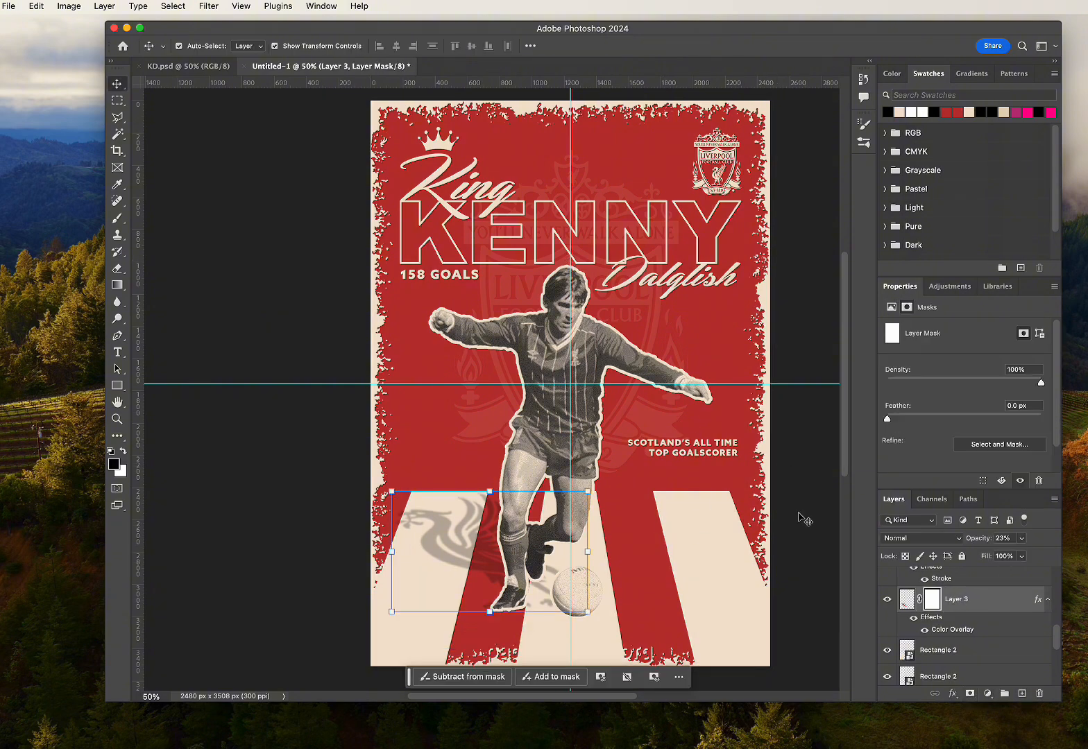
pyautogui.click(117, 218)
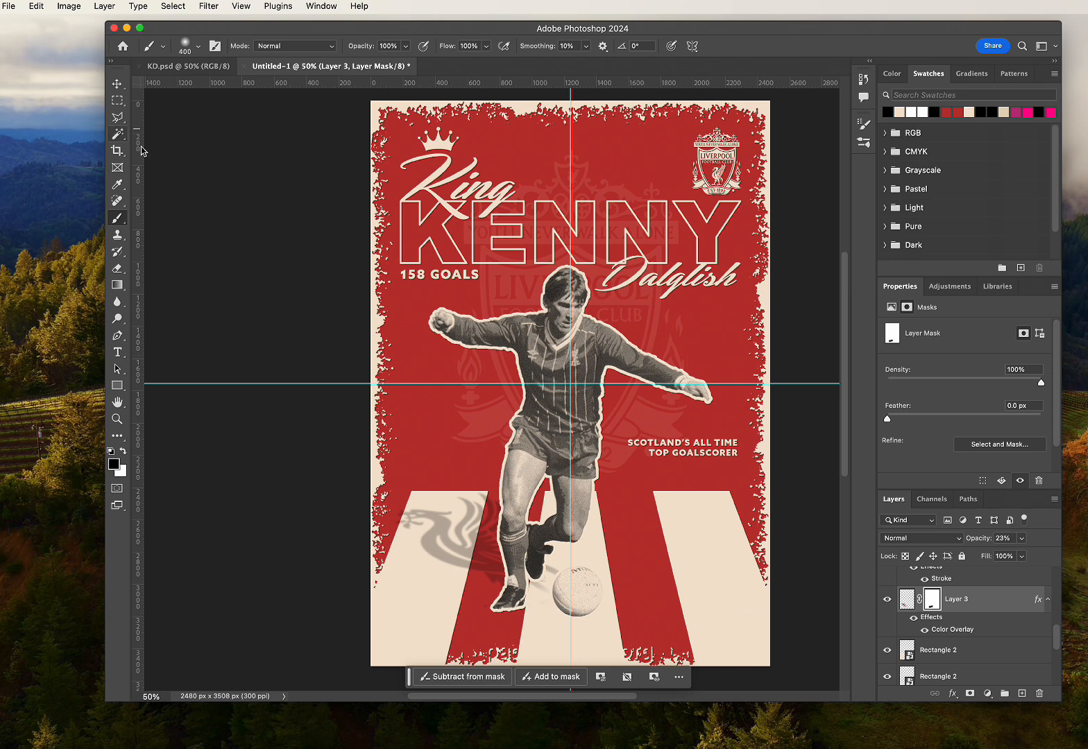
pyautogui.click(117, 83)
pyautogui.click(686, 478)
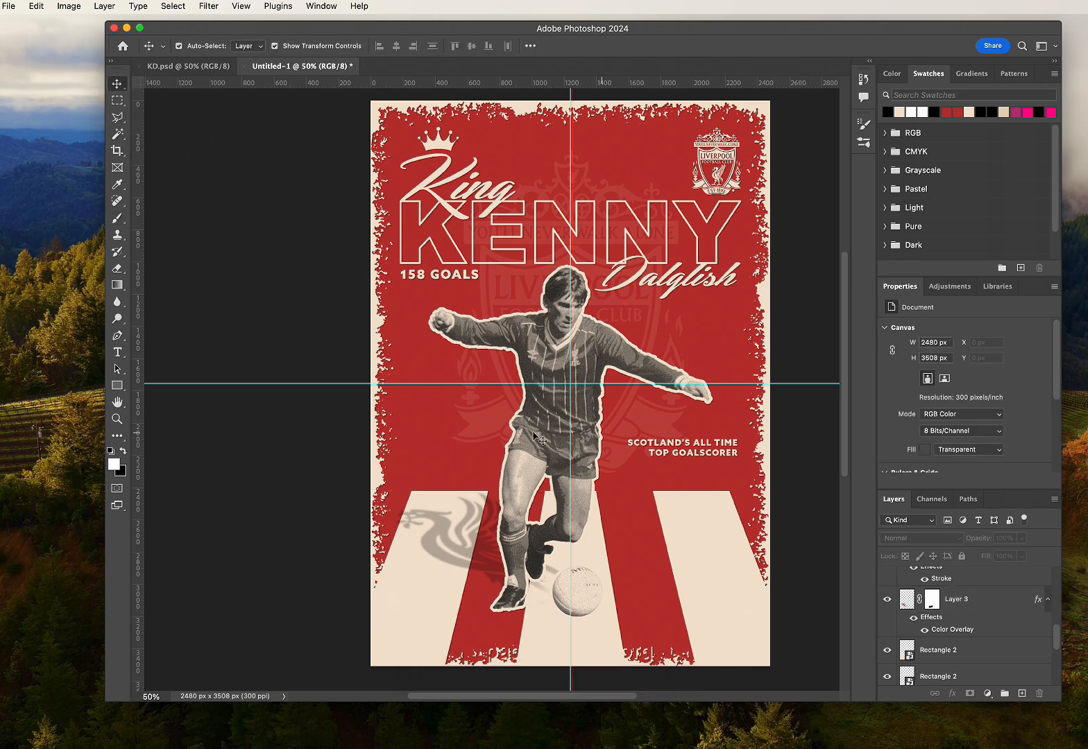
# - Compare the player's contrast and shading in Untitled-1 with the finished KD.psd poster, and return to Untitled-1
pyautogui.scroll(-2, 610, 528)
pyautogui.scroll(3, 610, 529)
pyautogui.scroll(-1, 611, 529)
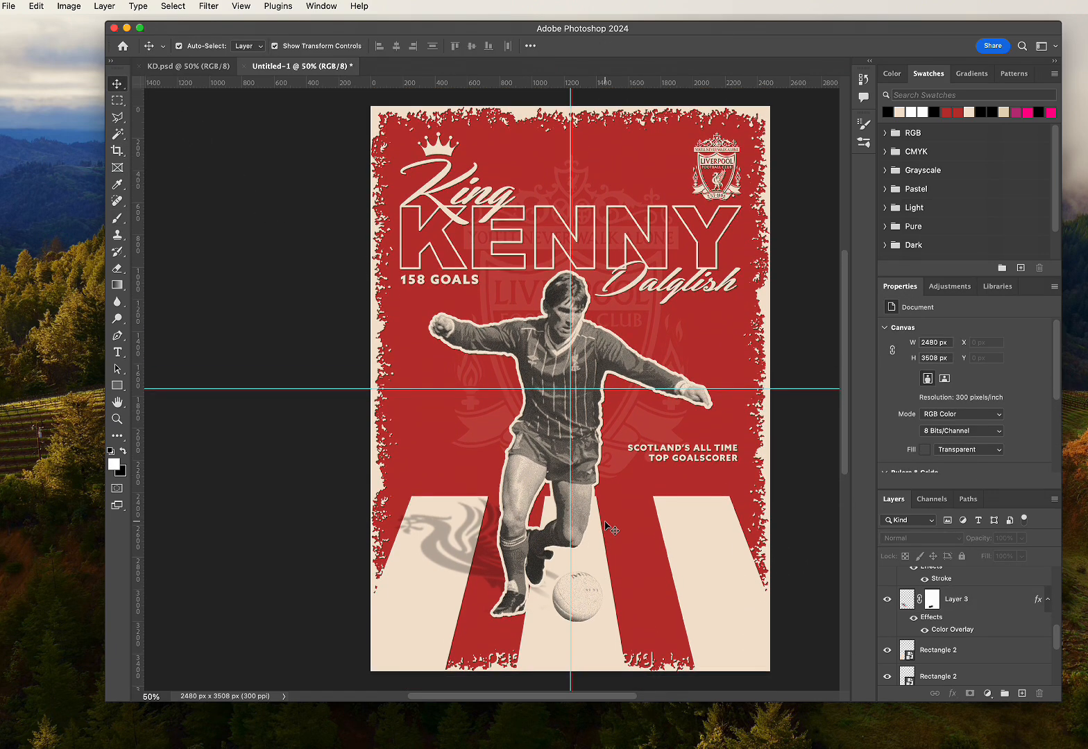
pyautogui.click(583, 412)
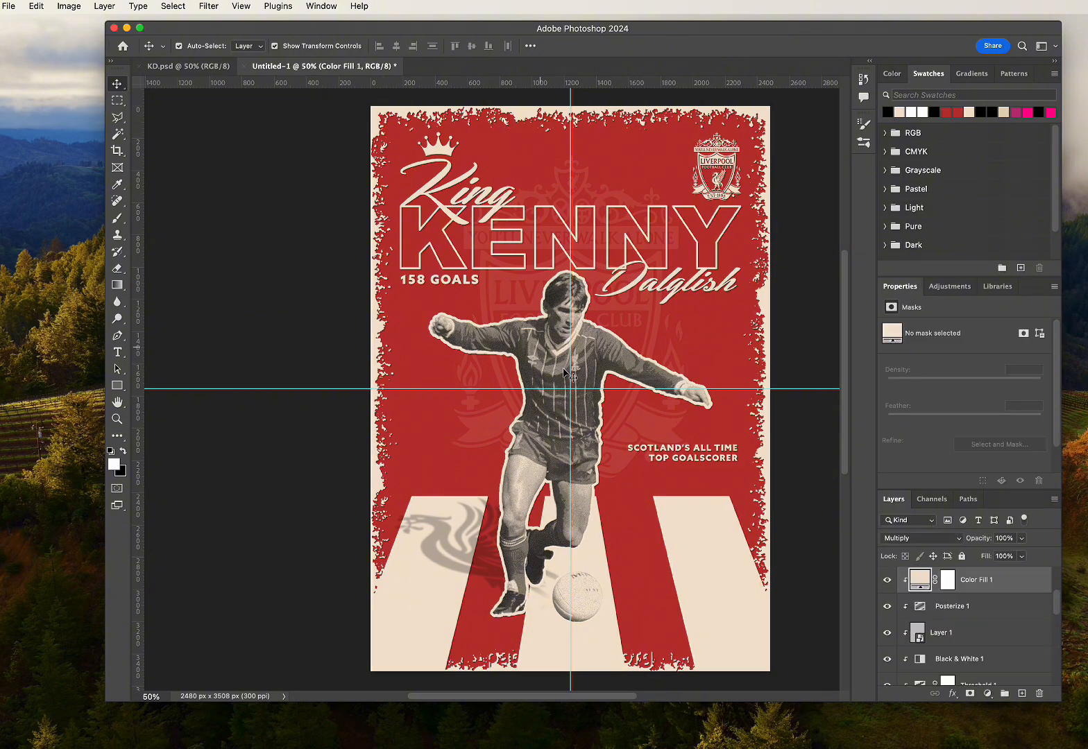
pyautogui.click(188, 66)
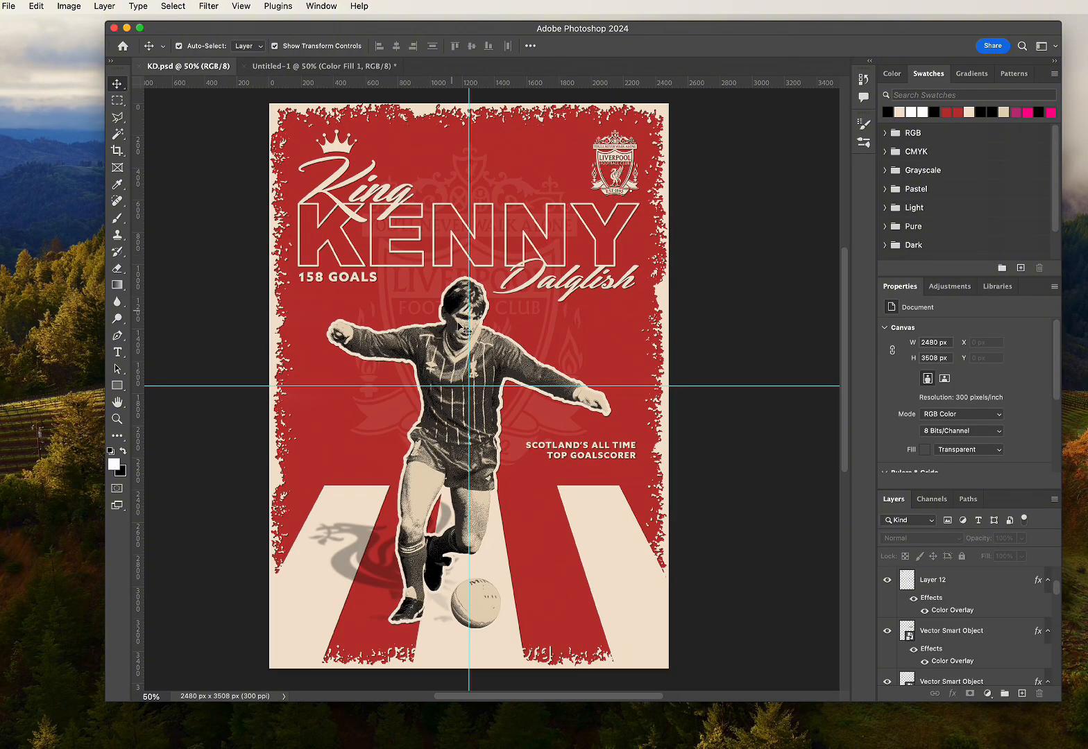
pyautogui.click(302, 66)
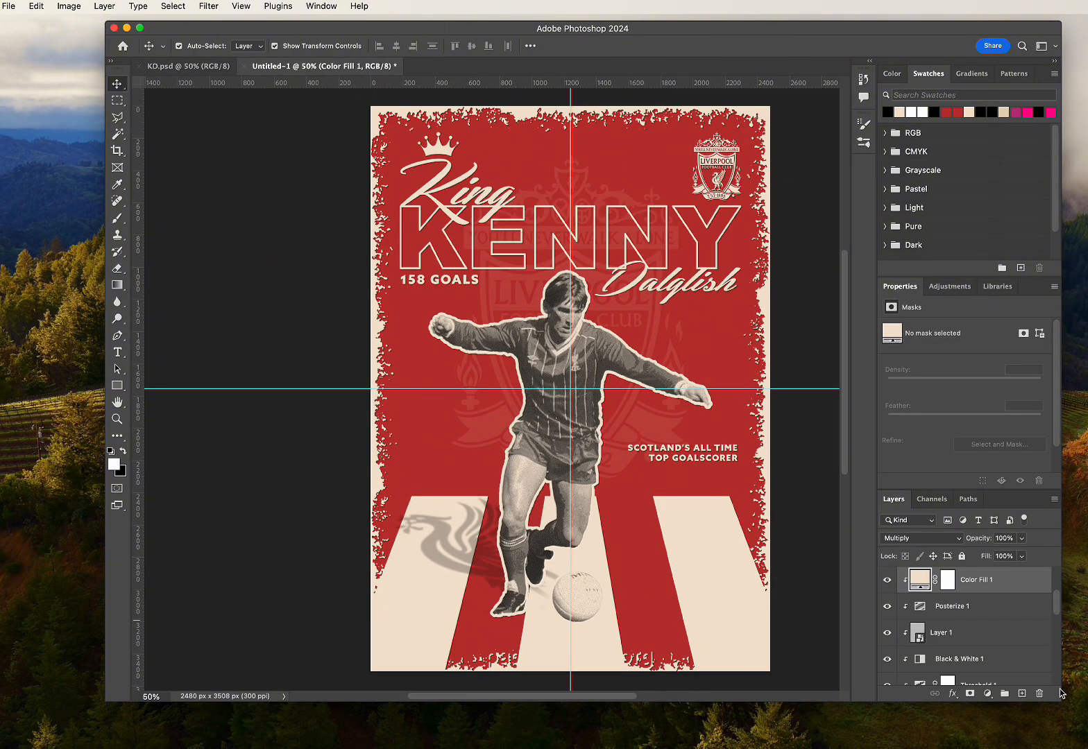
# - Set the Threshold 1 adjustment to level 89 with 21% opacity, and select the Black & White 1 adjustment
pyautogui.scroll(-3, 988, 649)
pyautogui.click(988, 611)
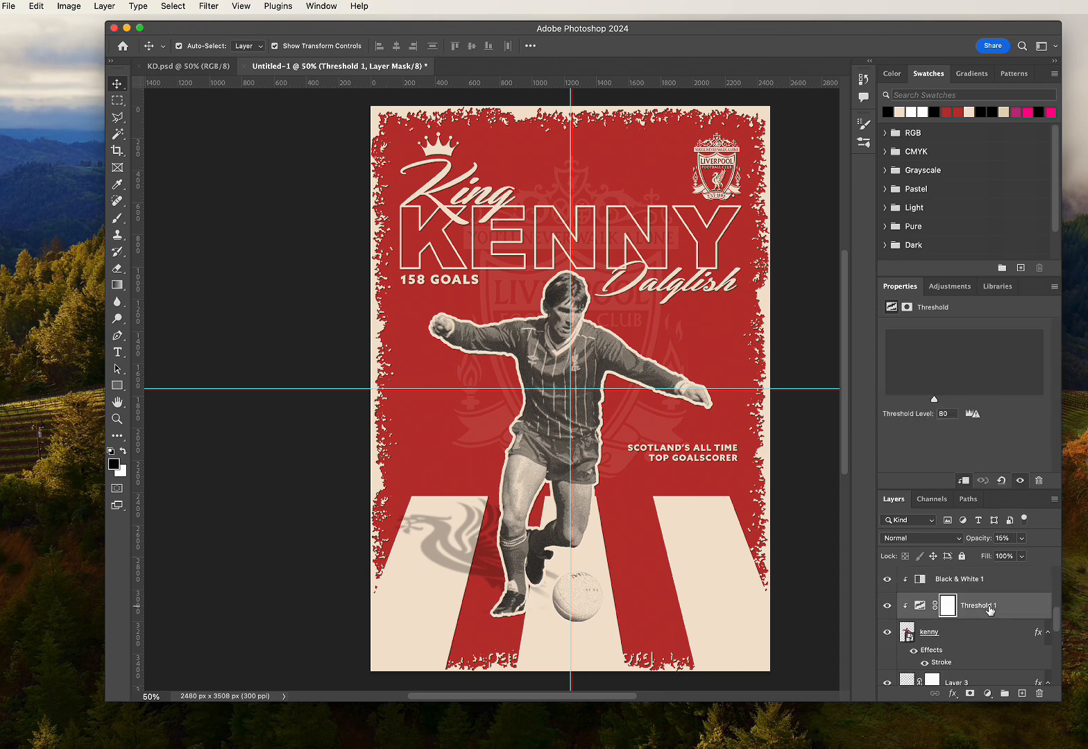
pyautogui.moveTo(934, 401); pyautogui.dragTo(941, 401)
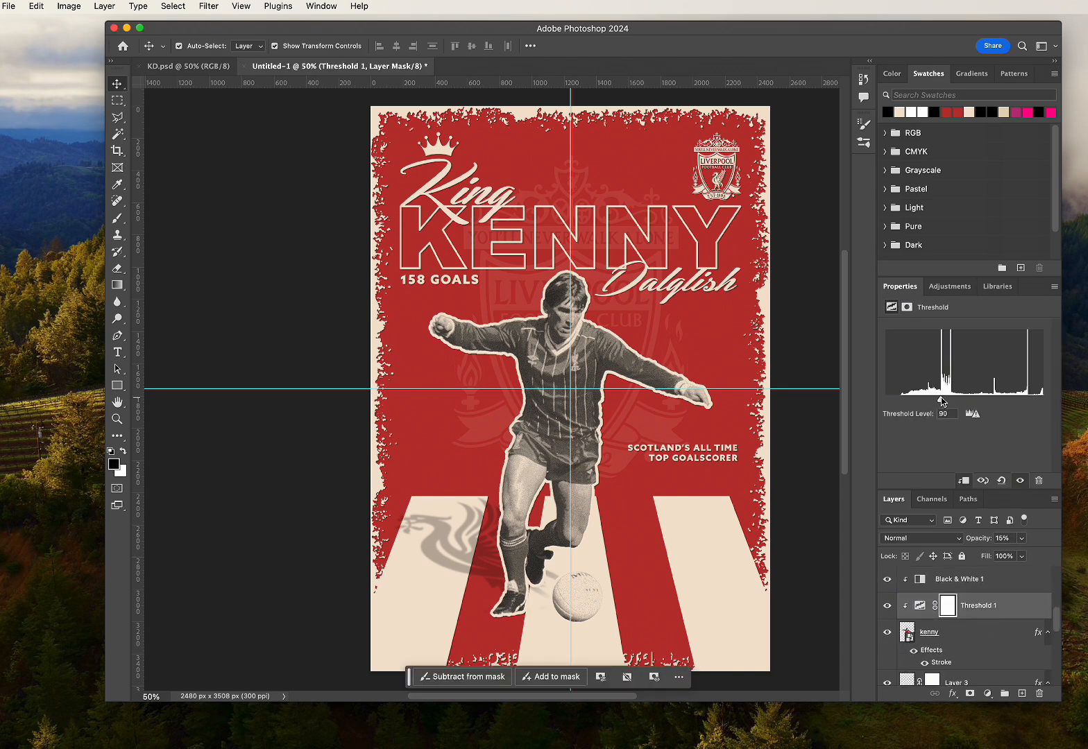
pyautogui.moveTo(1021, 556); pyautogui.dragTo(1004, 556)
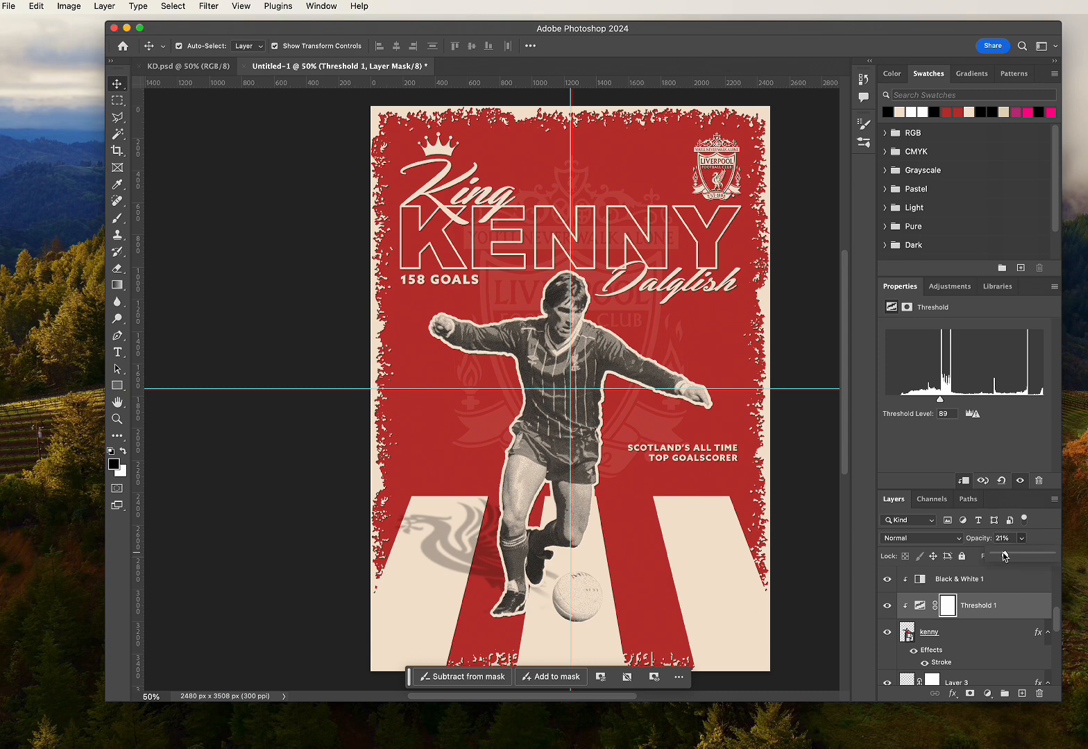
pyautogui.click(979, 581)
pyautogui.scroll(3, 986, 603)
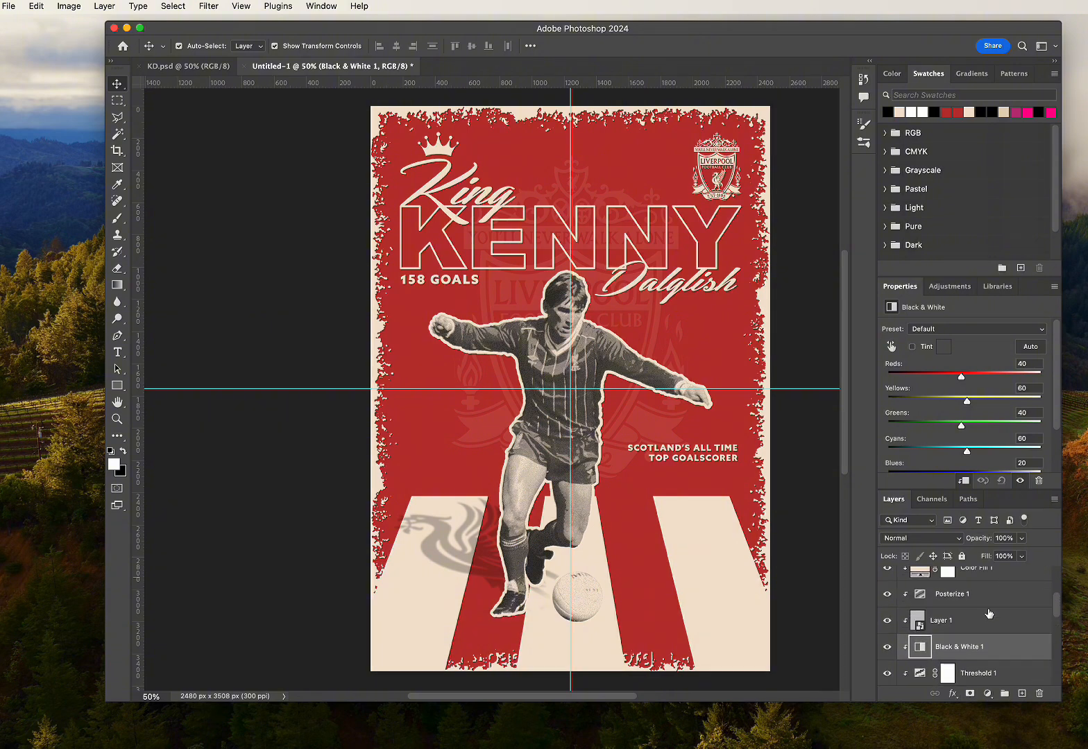
# - Set the blend mode of Layer 1 to Darker Color and its opacity to 43%
pyautogui.click(968, 620)
pyautogui.click(918, 539)
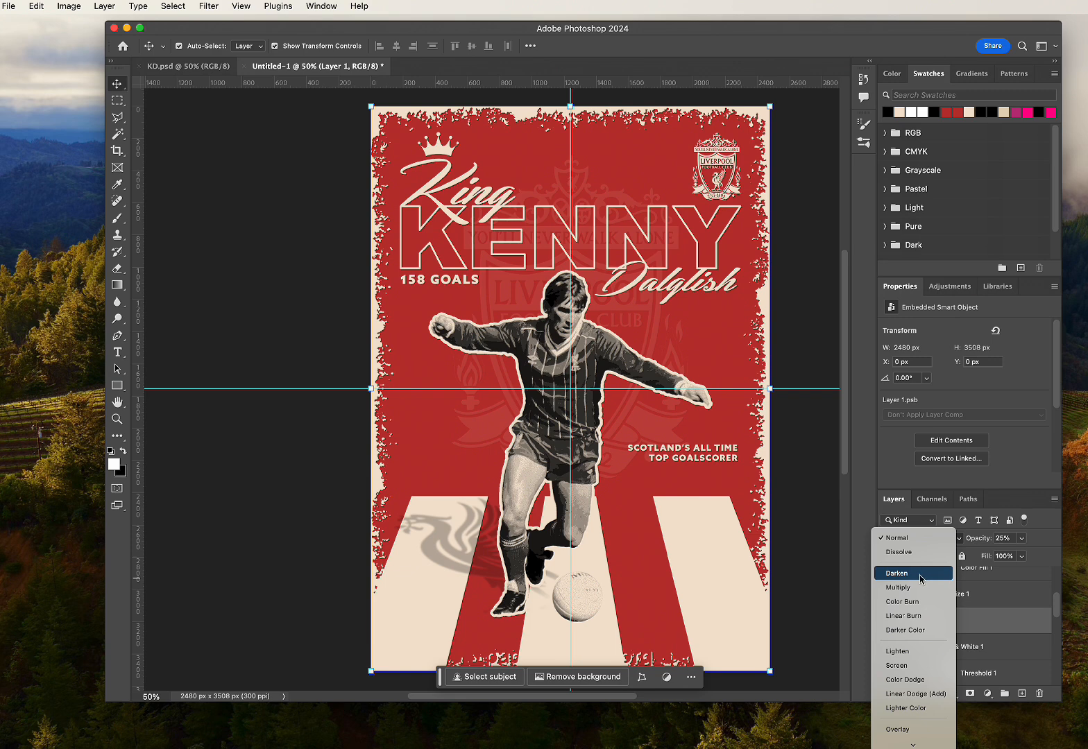
pyautogui.click(922, 630)
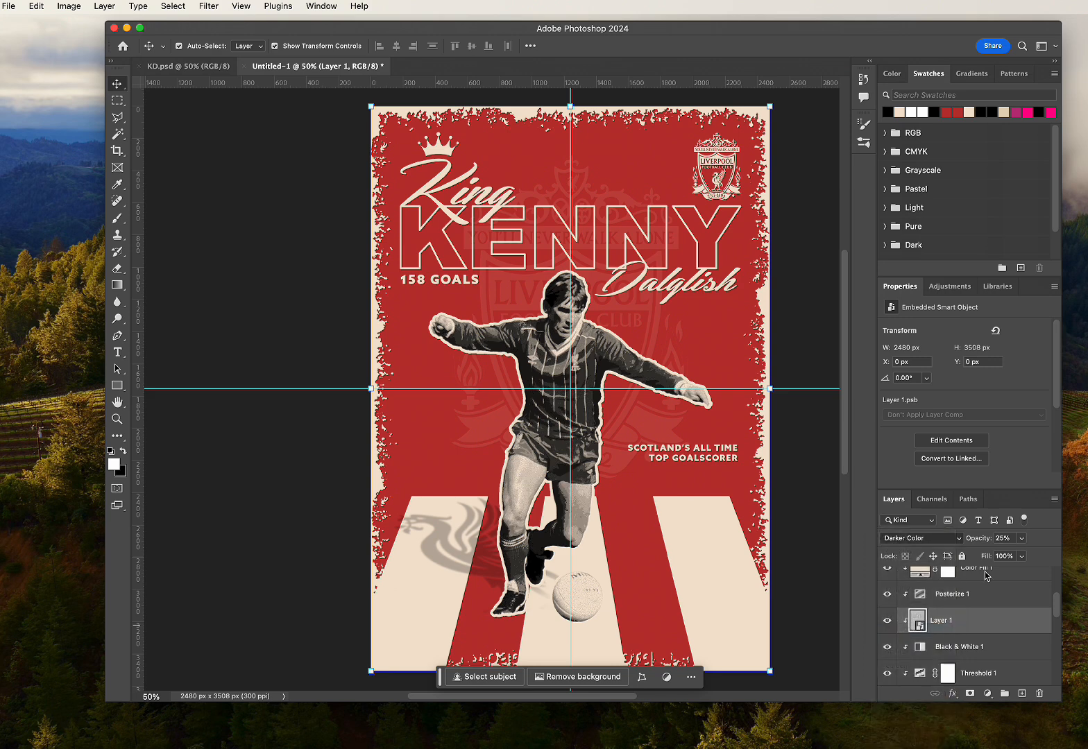
pyautogui.click(1024, 540)
pyautogui.moveTo(1008, 557); pyautogui.dragTo(1018, 555)
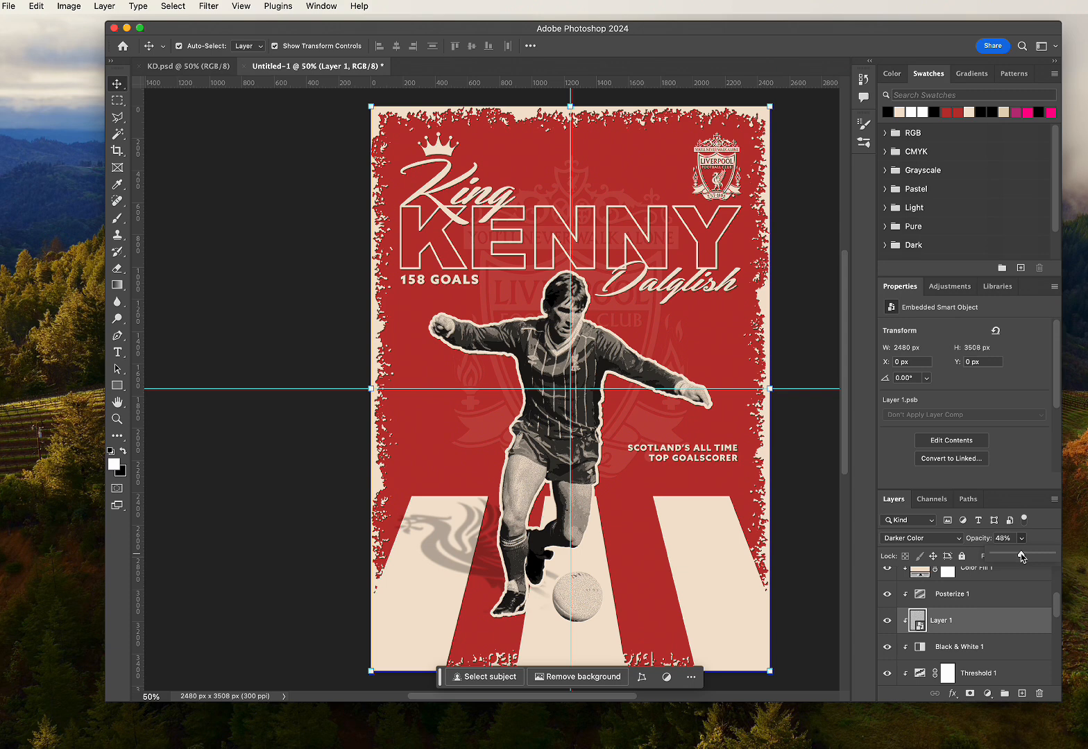
# - Reduce the Threshold 1 adjustment's opacity to 13% and deselect all layers
pyautogui.scroll(-1, 999, 628)
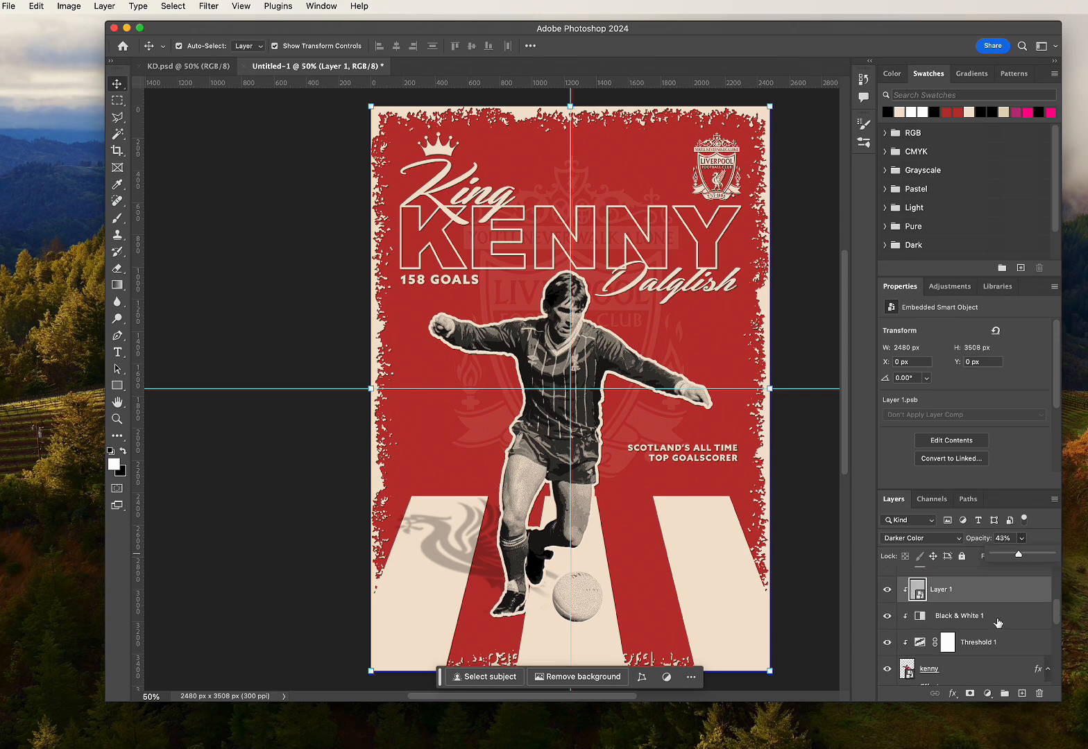
pyautogui.click(996, 645)
pyautogui.click(1021, 539)
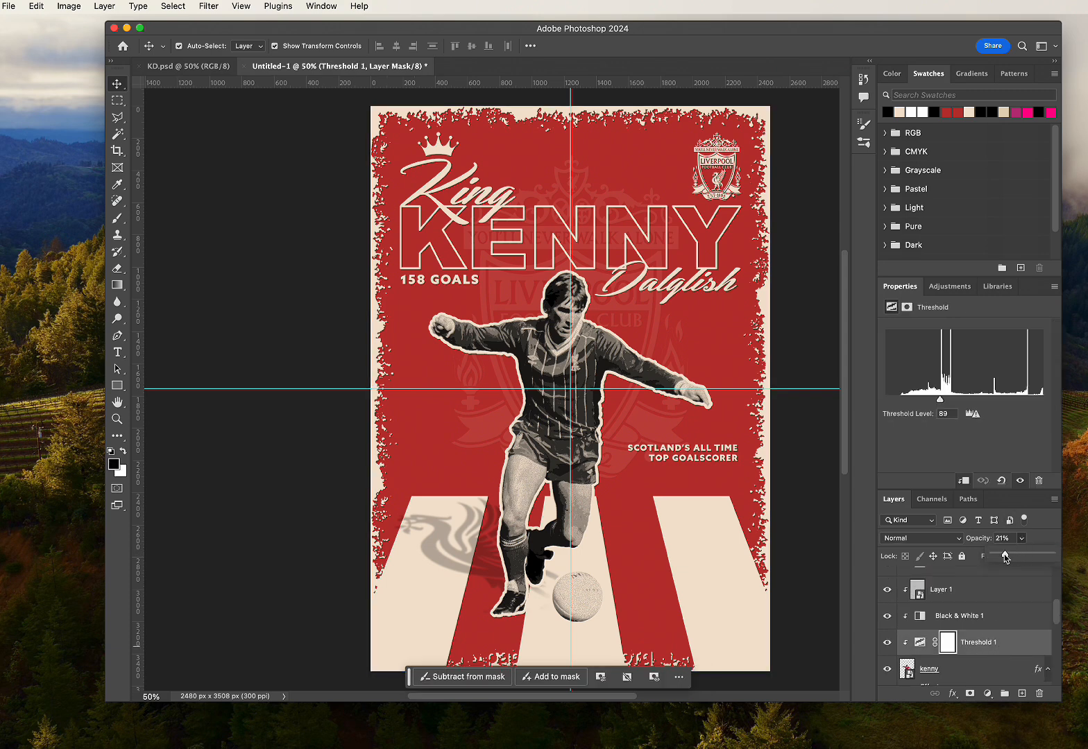
pyautogui.moveTo(1005, 557); pyautogui.dragTo(1001, 557)
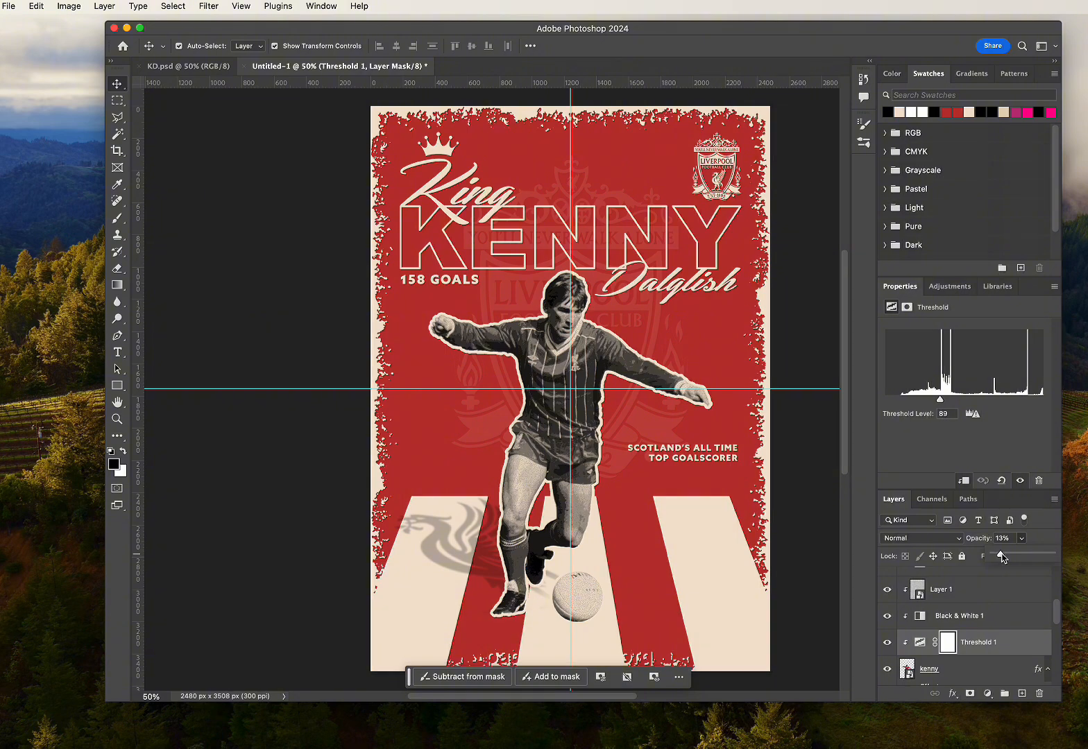
pyautogui.click(788, 436)
pyautogui.scroll(-1, 808, 430)
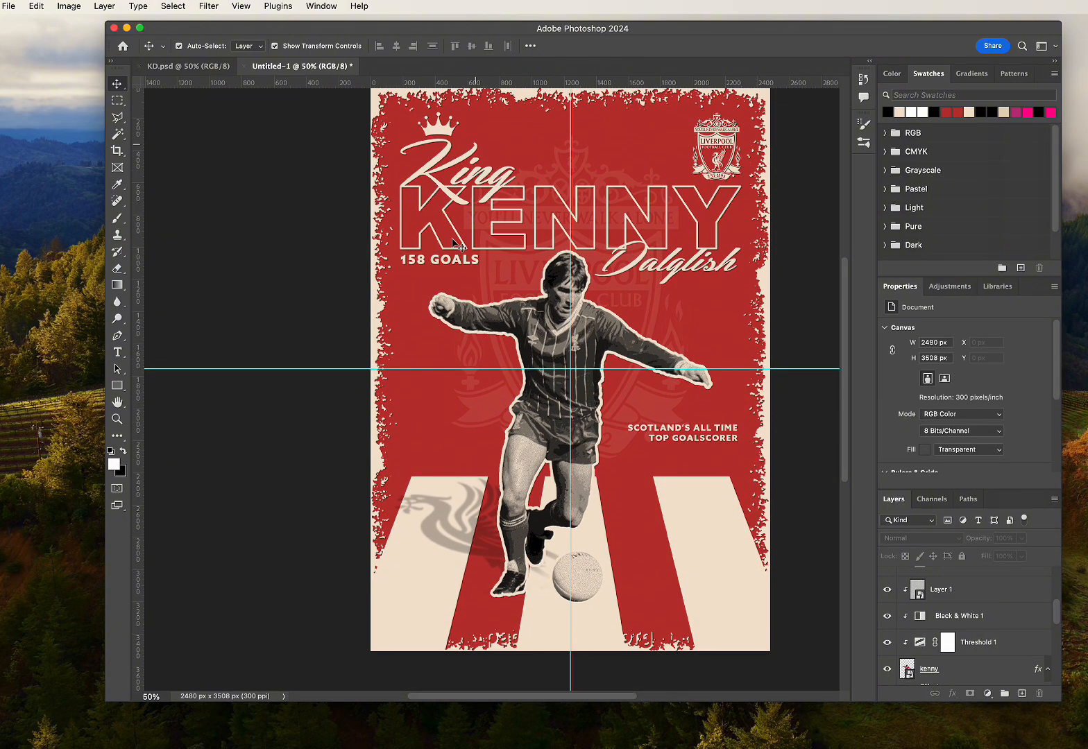